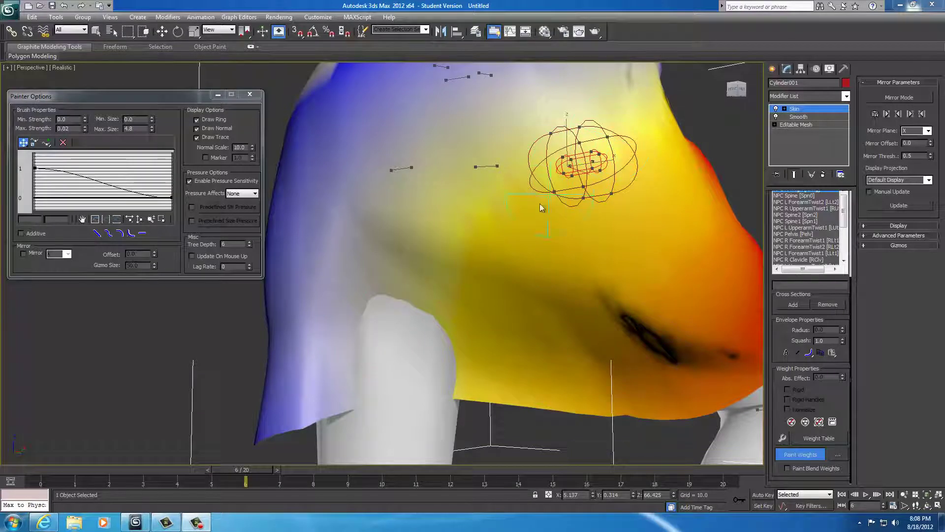
Select the NPC Pelvis bone, enlarge the brush to a maximum size of 9.7 and paint its weight onto the skirt's back hem above the left leg
{"action": "mouse_move", "coordinate": [436, 306]}
{"action": "left_mouse_down"}
{"action": "mouse_move", "coordinate": [390, 319]}
{"action": "mouse_move", "coordinate": [379, 302]}
{"action": "mouse_move", "coordinate": [417, 323]}
{"action": "left_mouse_up"}
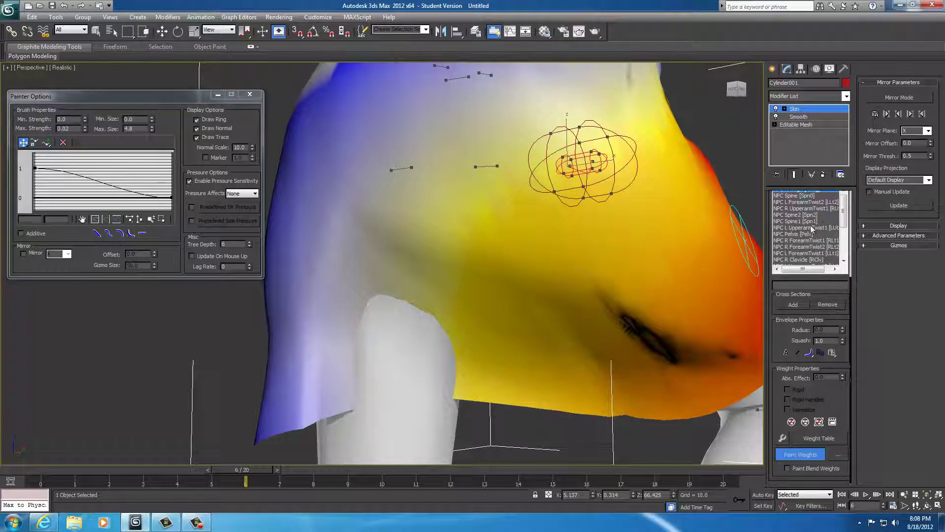
{"action": "left_click", "coordinate": [796, 234]}
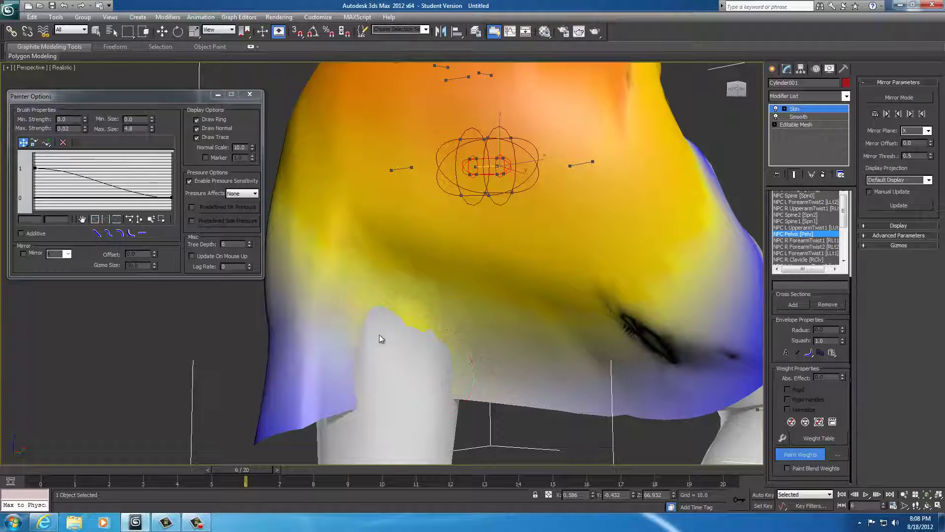
{"action": "mouse_move", "coordinate": [388, 350]}
{"action": "left_mouse_down", "text": "ctrl+shift"}
{"action": "mouse_move", "coordinate": [386, 332]}
{"action": "mouse_move", "coordinate": [363, 319]}
{"action": "mouse_move", "coordinate": [402, 380]}
{"action": "mouse_move", "coordinate": [439, 382]}
{"action": "mouse_move", "coordinate": [365, 381]}
{"action": "mouse_move", "coordinate": [409, 379]}
{"action": "mouse_move", "coordinate": [381, 391]}
{"action": "mouse_move", "coordinate": [436, 391]}
{"action": "left_mouse_up", "text": "ctrl+shift"}
{"action": "middle_click_drag", "start_coordinate": [490, 368], "coordinate": [527, 368], "text": "alt"}
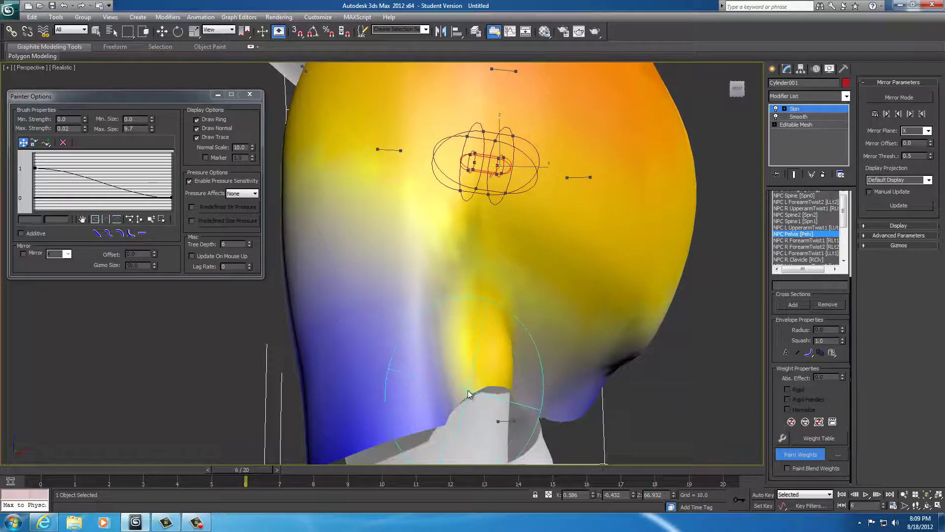
{"action": "middle_click_drag", "start_coordinate": [486, 393], "coordinate": [529, 379], "text": "alt"}
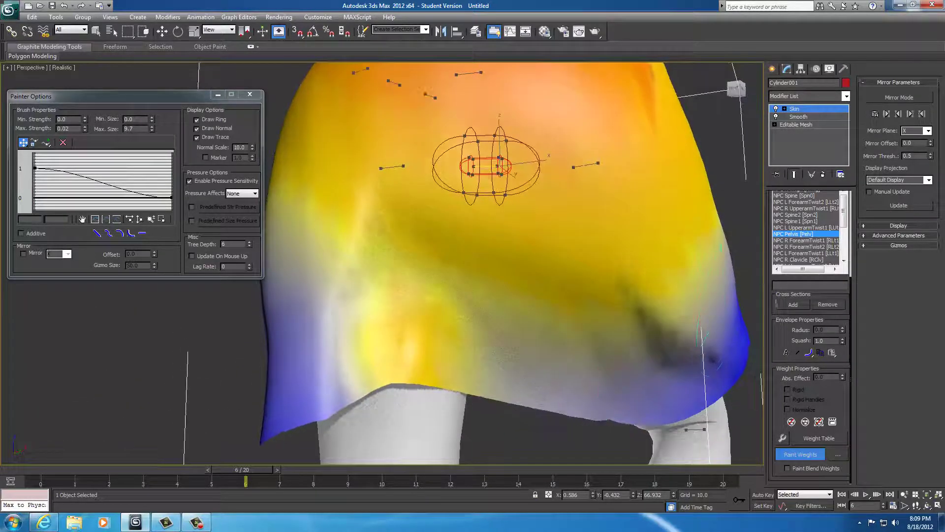
Enable blend weight painting, set the maximum brush strength to 1 and smooth the NPC Pelvis weights along the skirt's back hem above the left leg
{"action": "double_click", "coordinate": [73, 129]}
{"action": "type", "text": "1"}
{"action": "mouse_move", "coordinate": [377, 340]}
{"action": "left_mouse_down"}
{"action": "mouse_move", "coordinate": [387, 325]}
{"action": "mouse_move", "coordinate": [382, 302]}
{"action": "left_mouse_up"}
{"action": "middle_click_drag", "start_coordinate": [503, 332], "coordinate": [399, 376], "text": "alt"}
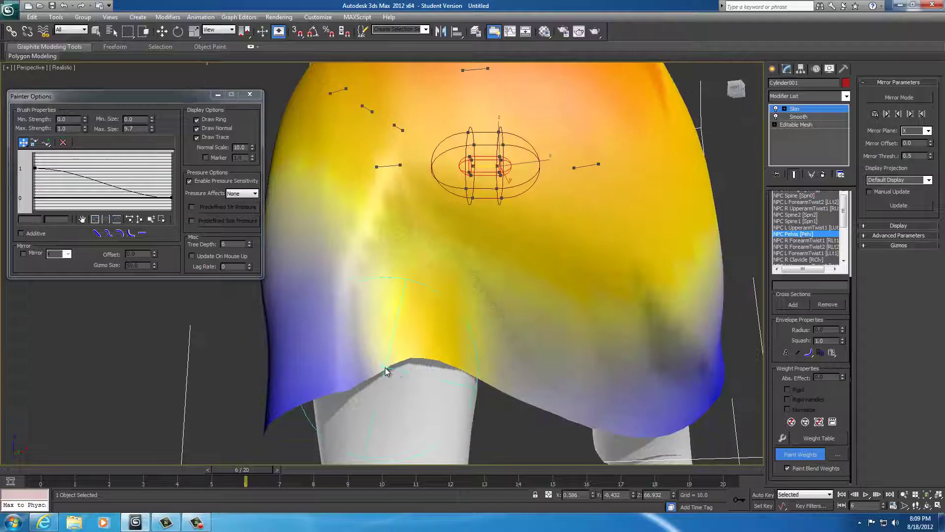
{"action": "left_click_drag", "start_coordinate": [385, 367], "coordinate": [322, 378]}
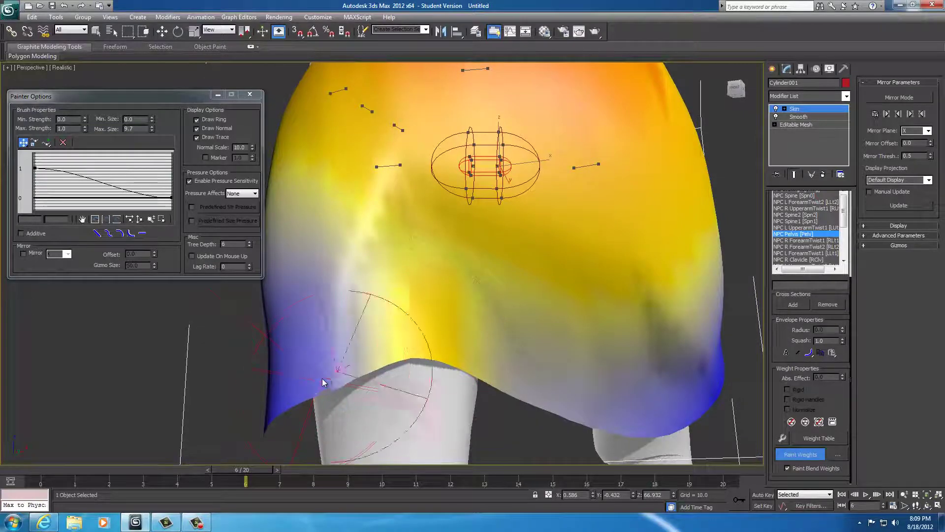
{"action": "middle_click_drag", "start_coordinate": [322, 378], "coordinate": [386, 222], "text": "alt"}
{"action": "mouse_move", "coordinate": [362, 214]}
{"action": "left_mouse_down"}
{"action": "mouse_move", "coordinate": [376, 215]}
{"action": "mouse_move", "coordinate": [336, 212]}
{"action": "mouse_move", "coordinate": [363, 201]}
{"action": "mouse_move", "coordinate": [310, 185]}
{"action": "mouse_move", "coordinate": [389, 246]}
{"action": "mouse_move", "coordinate": [414, 225]}
{"action": "left_mouse_up"}
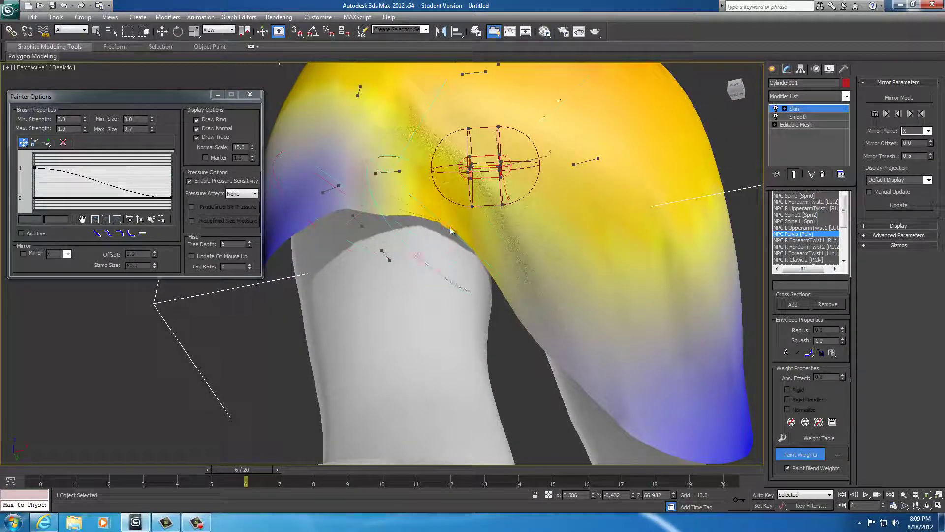
{"action": "middle_click_drag", "start_coordinate": [526, 261], "coordinate": [518, 295], "text": "alt"}
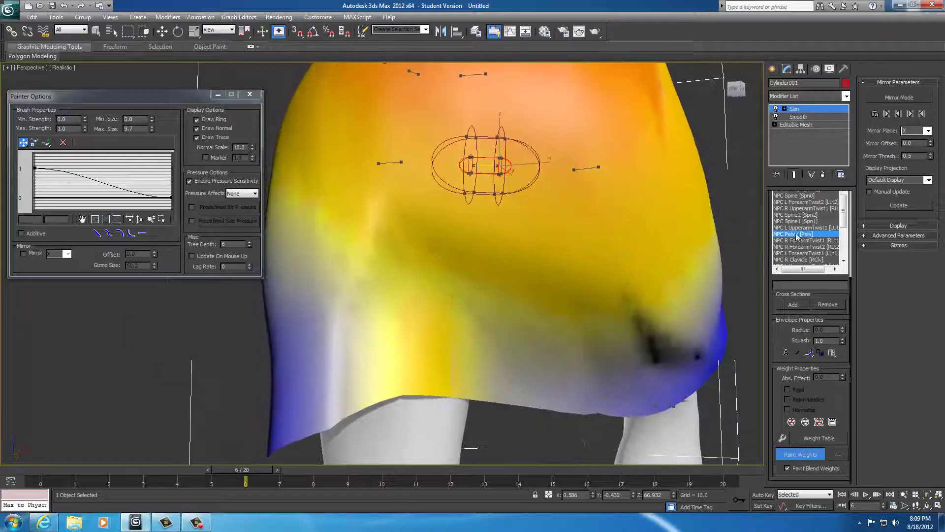
Go through the skin's bones one by one and examine which areas of the skirt each bone influences
{"action": "left_click", "coordinate": [806, 209]}
{"action": "key", "text": "Up"}
{"action": "key", "text": "Up"}
{"action": "key", "text": "Up"}
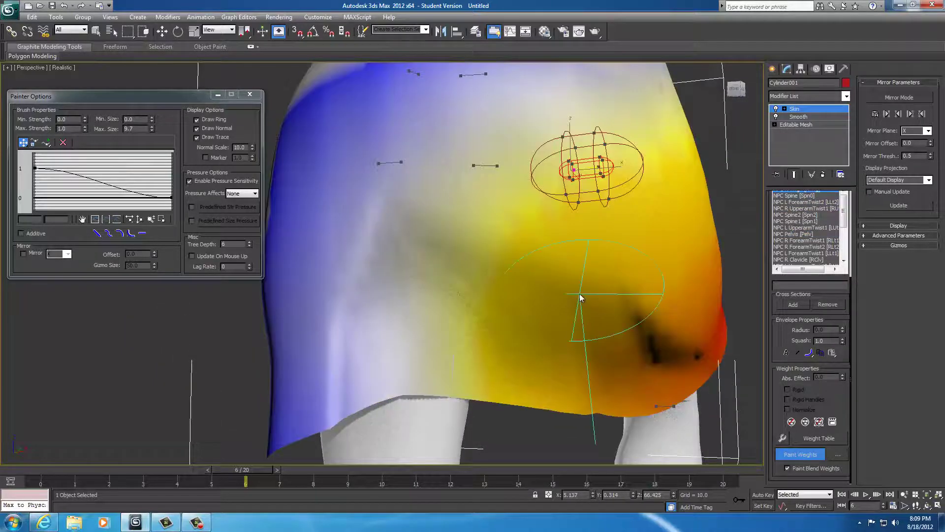
{"action": "key", "text": "Down"}
{"action": "key", "text": "Down"}
{"action": "key", "text": "Down"}
{"action": "key", "text": "Down"}
{"action": "key", "text": "Down"}
{"action": "key", "text": "Down"}
{"action": "key", "text": "Down"}
{"action": "key", "text": "Down"}
{"action": "key", "text": "Down"}
{"action": "key", "text": "Down"}
{"action": "key", "text": "Down"}
{"action": "key", "text": "Down"}
{"action": "key", "text": "Down"}
{"action": "key", "text": "Down"}
{"action": "key", "text": "Down"}
{"action": "key", "text": "Down"}
{"action": "key", "text": "Down"}
{"action": "key", "text": "Down"}
{"action": "key", "text": "Down"}
{"action": "key", "text": "Down"}
{"action": "key", "text": "Up"}
{"action": "key", "text": "Up"}
{"action": "key", "text": "Up"}
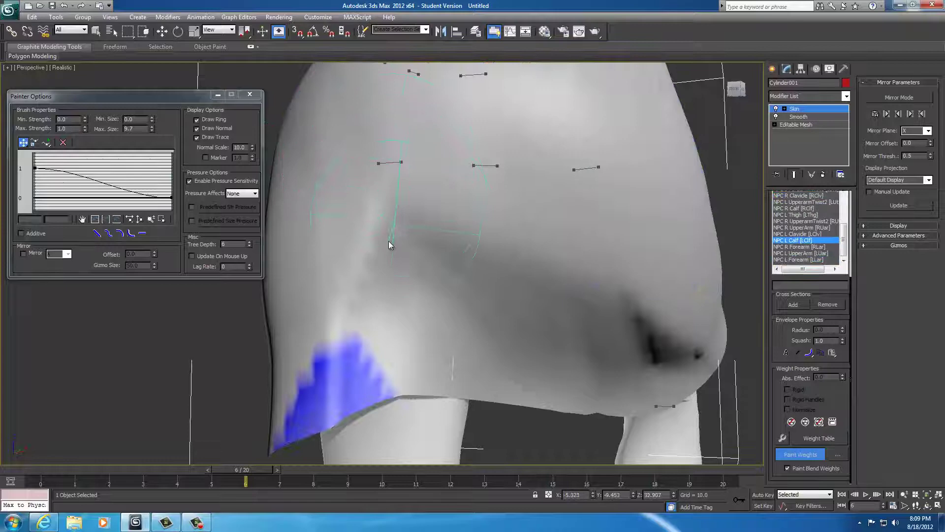
Select the NPC L Thigh bone and blend its weights along the skirt's back hem above the left leg
{"action": "key", "text": "Up"}
{"action": "key", "text": "Up"}
{"action": "key", "text": "Up"}
{"action": "key", "text": "Up"}
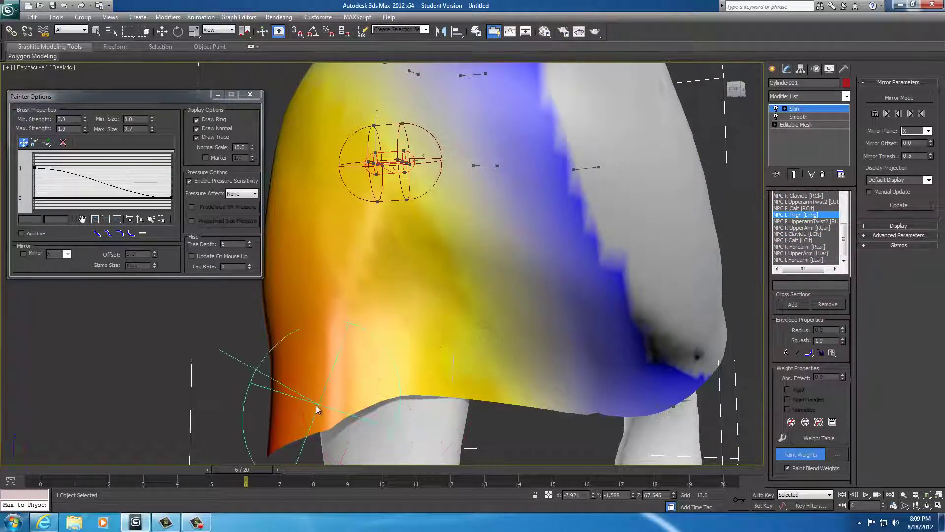
{"action": "middle_click_drag", "start_coordinate": [354, 382], "coordinate": [457, 353], "text": "alt"}
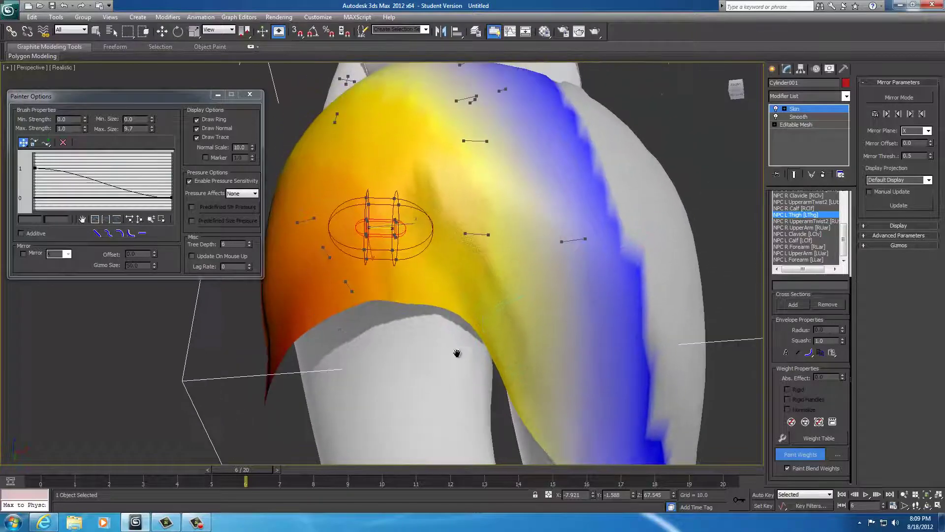
{"action": "left_click_drag", "start_coordinate": [370, 293], "coordinate": [428, 309]}
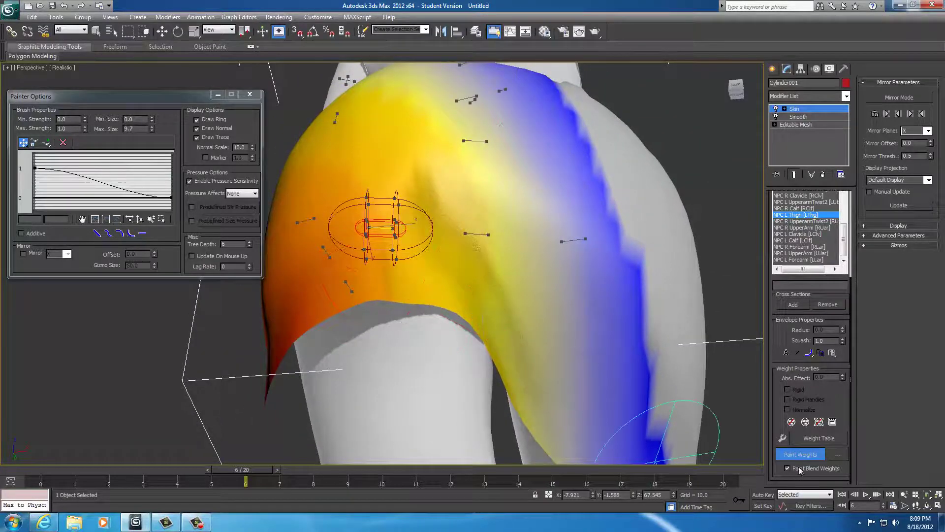
Disable blend weight painting, set the maximum brush strength to 0.02 and paint NPC L Thigh weight onto the hem above the left leg
{"action": "double_click", "coordinate": [73, 129]}
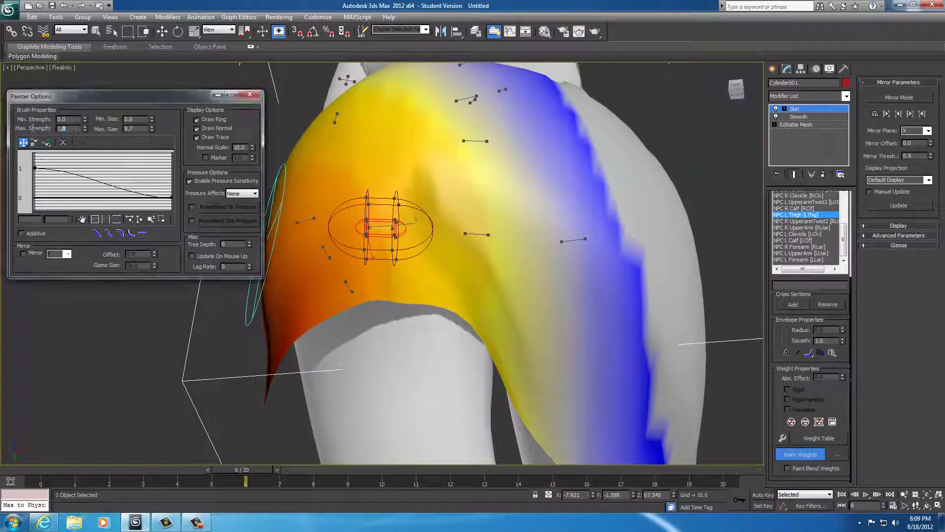
{"action": "left_click", "coordinate": [133, 190]}
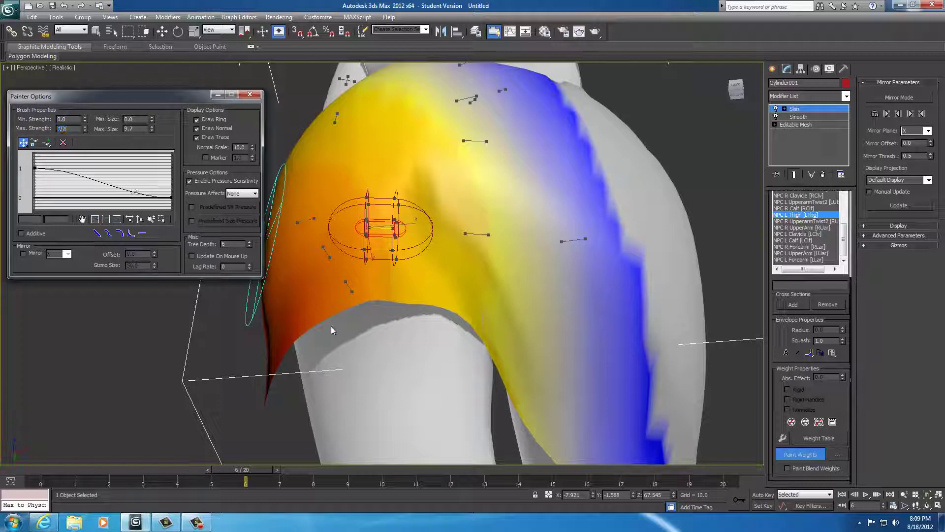
{"action": "left_click_drag", "start_coordinate": [394, 298], "coordinate": [394, 299]}
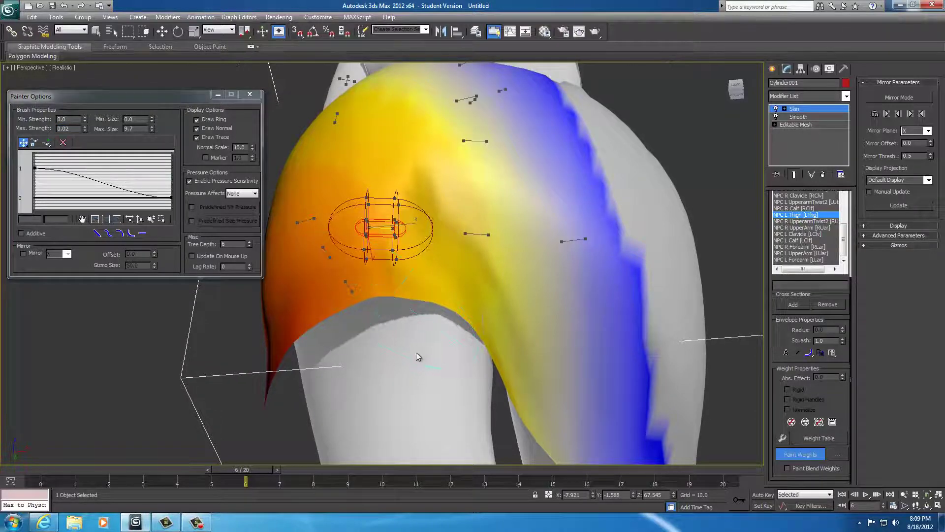
{"action": "middle_click_drag", "start_coordinate": [417, 356], "coordinate": [384, 339], "text": "alt"}
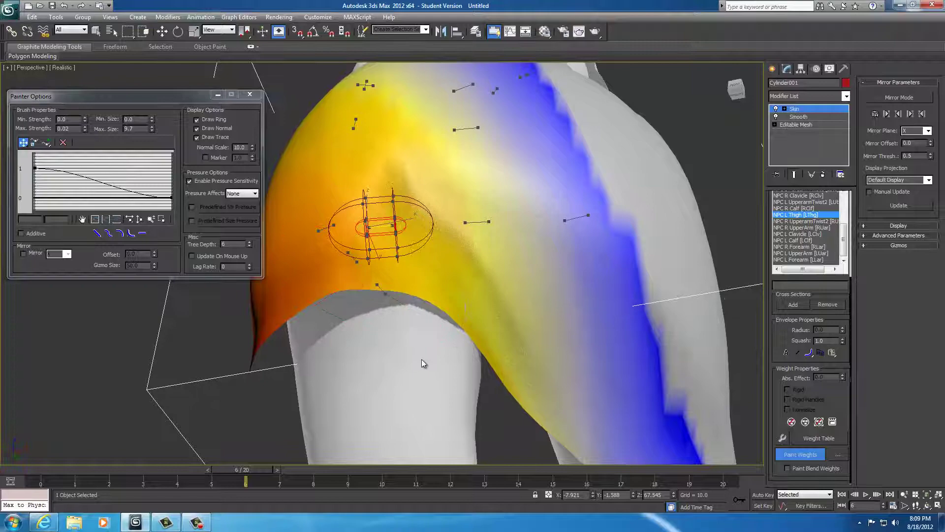
{"action": "middle_click_drag", "start_coordinate": [422, 364], "coordinate": [441, 432], "text": "alt"}
{"action": "middle_click_drag", "start_coordinate": [393, 344], "coordinate": [403, 310], "text": "alt"}
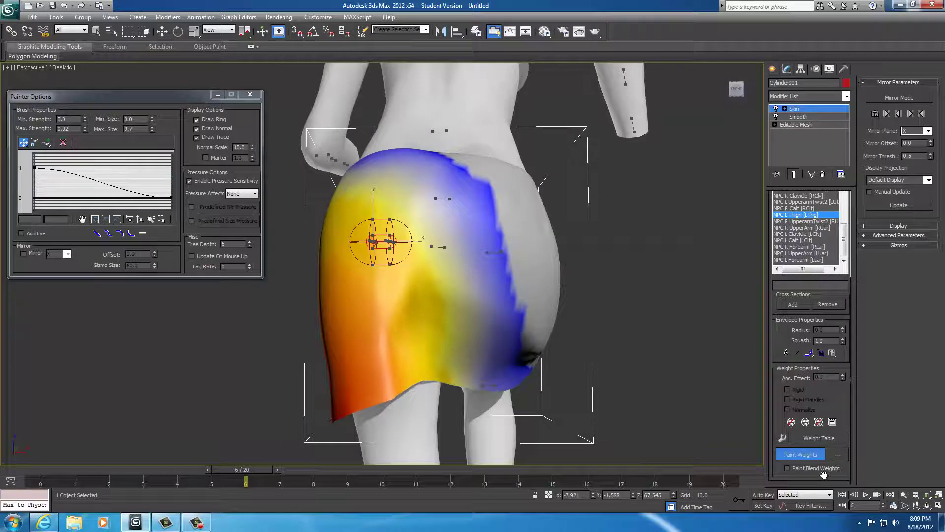
Re-enable blend weight painting with maximum strength 1 and maximum size 13.1, and smooth the NPC L Thigh weights across the back of the skirt
{"action": "left_click", "coordinate": [69, 129]}
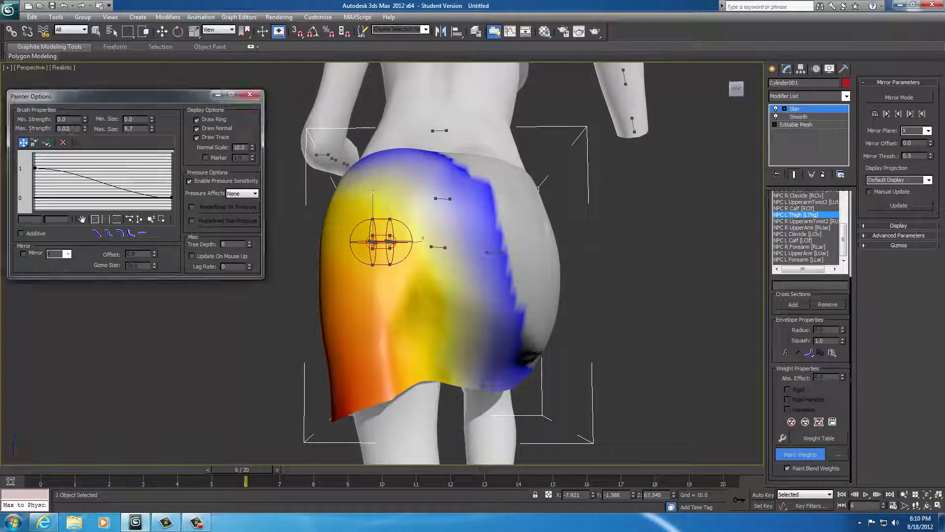
{"action": "type", "text": "1"}
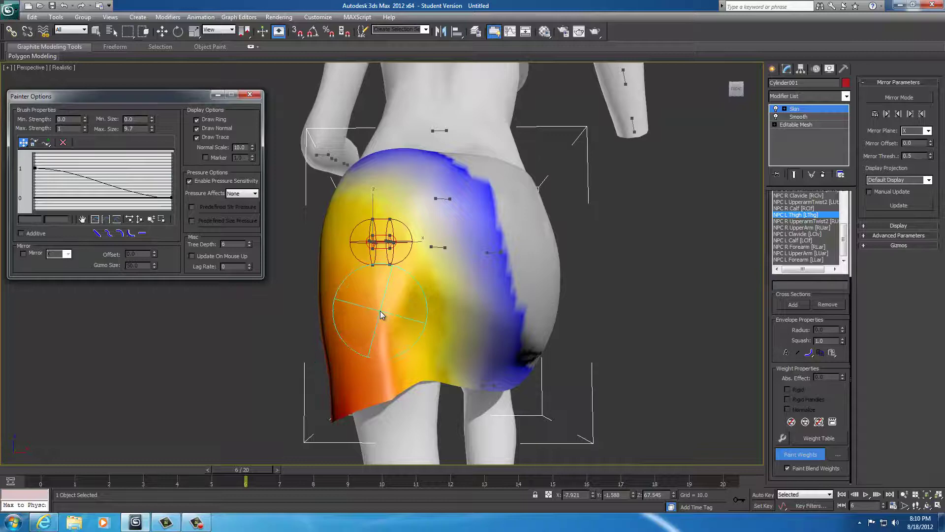
{"action": "mouse_move", "coordinate": [380, 311]}
{"action": "left_mouse_down", "text": "ctrl+shift"}
{"action": "mouse_move", "coordinate": [390, 317]}
{"action": "mouse_move", "coordinate": [398, 288]}
{"action": "left_mouse_up", "text": "ctrl+shift"}
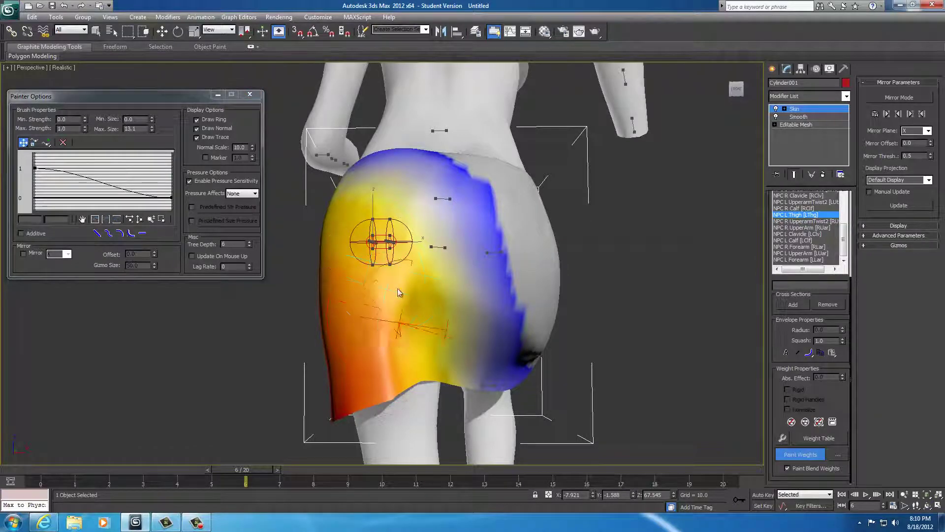
{"action": "mouse_move", "coordinate": [370, 259]}
{"action": "middle_mouse_down", "text": "alt"}
{"action": "mouse_move", "coordinate": [439, 312]}
{"action": "mouse_move", "coordinate": [343, 297]}
{"action": "middle_mouse_up", "text": "alt"}
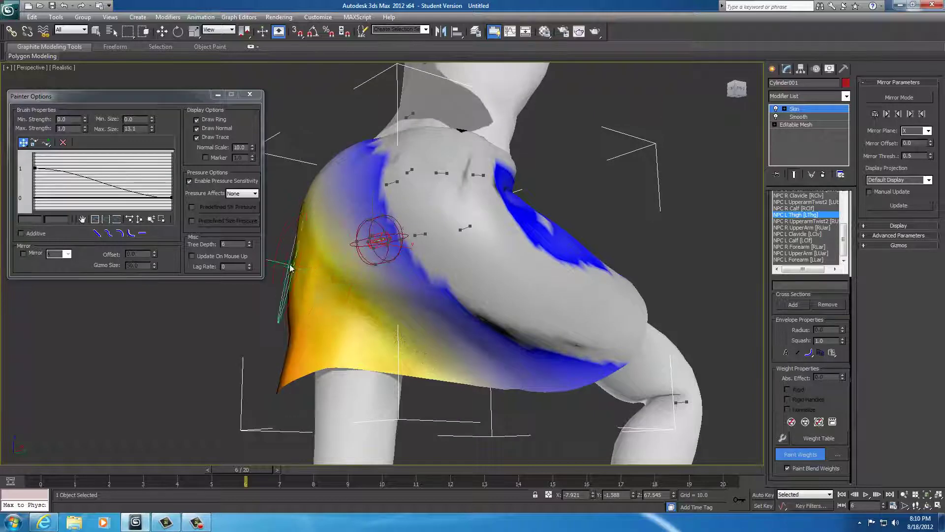
{"action": "middle_click_drag", "start_coordinate": [453, 325], "coordinate": [530, 306], "text": "alt"}
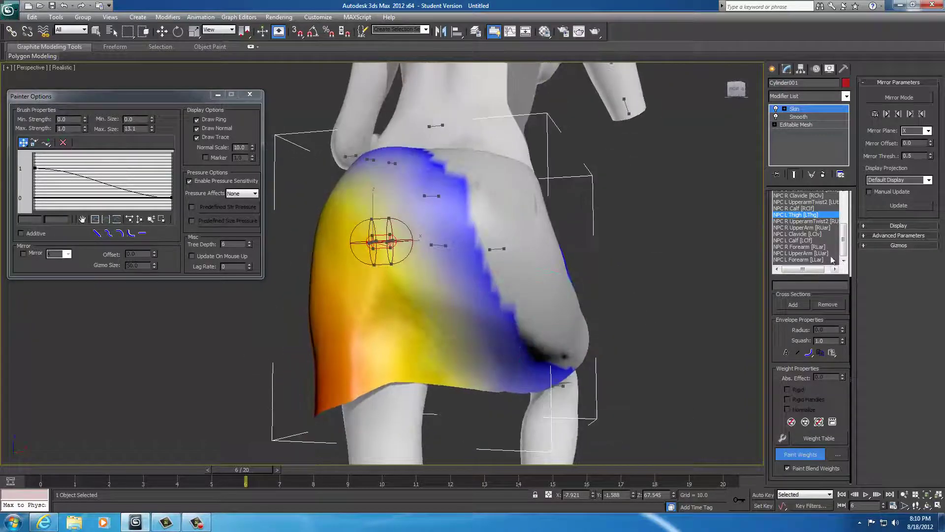
Cycle through the bone list again and check the skirt for stray weights from unrelated bones
{"action": "left_click", "coordinate": [799, 202]}
{"action": "key", "text": "Down"}
{"action": "key", "text": "Down"}
{"action": "key", "text": "Down"}
{"action": "key", "text": "Down"}
{"action": "key", "text": "Down"}
{"action": "key", "text": "Down"}
{"action": "key", "text": "Down"}
{"action": "key", "text": "Down"}
{"action": "key", "text": "Down"}
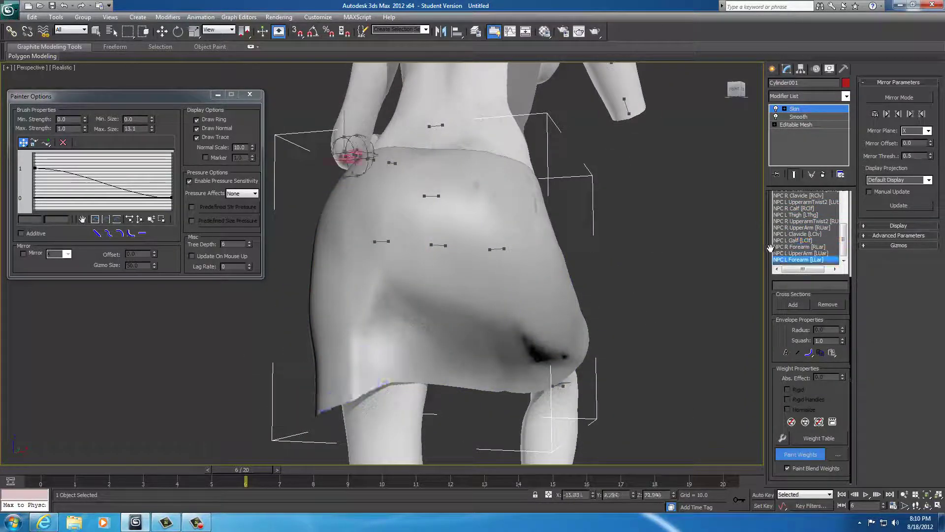
{"action": "key", "text": "Up"}
{"action": "key", "text": "Up"}
{"action": "key", "text": "Up"}
{"action": "key", "text": "Up"}
{"action": "key", "text": "Up"}
{"action": "key", "text": "Up"}
{"action": "key", "text": "Up"}
{"action": "key", "text": "Up"}
{"action": "key", "text": "Up"}
{"action": "key", "text": "Up"}
{"action": "key", "text": "Up"}
{"action": "key", "text": "Up"}
{"action": "key", "text": "Up"}
{"action": "key", "text": "Up"}
{"action": "key", "text": "Up"}
{"action": "key", "text": "Up"}
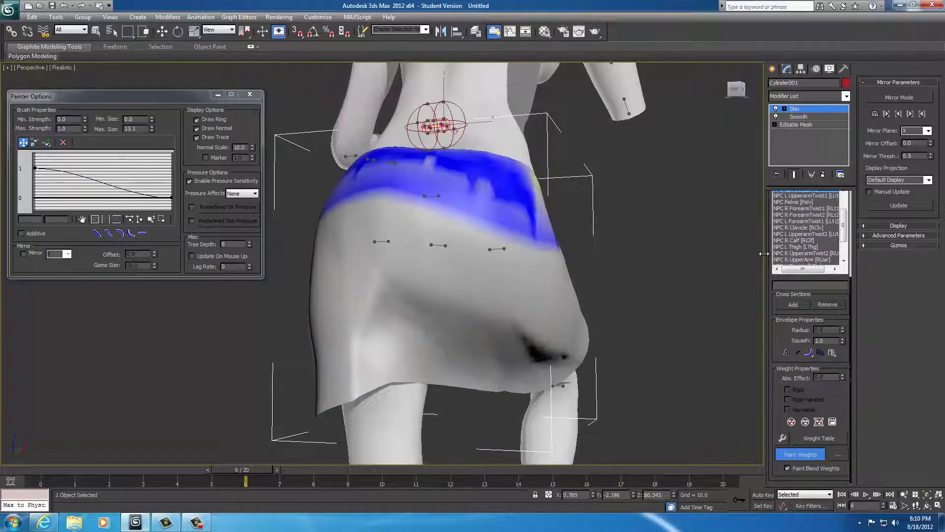
Select the NPC Pelvis bone and blend its weights over the lower back of the skirt
{"action": "key", "text": "Down"}
{"action": "key", "text": "Down"}
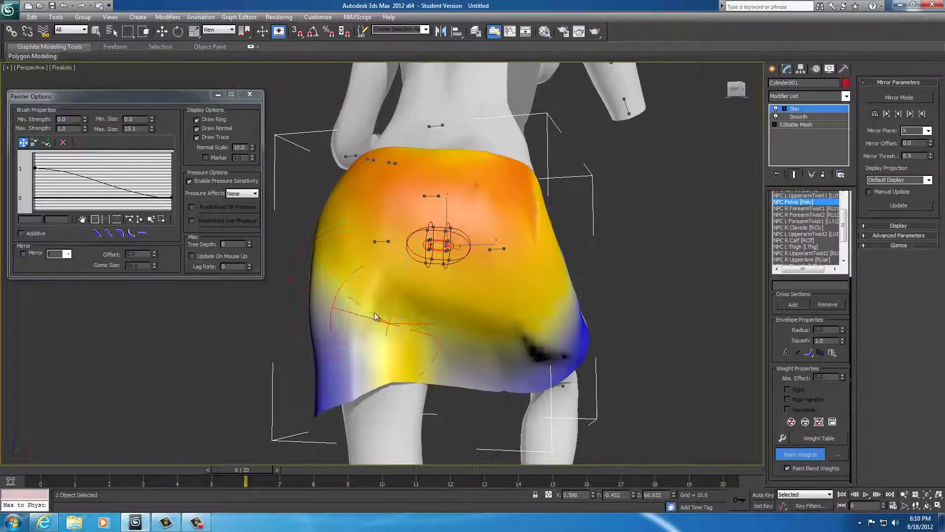
{"action": "middle_click_drag", "start_coordinate": [374, 313], "coordinate": [710, 290], "text": "alt"}
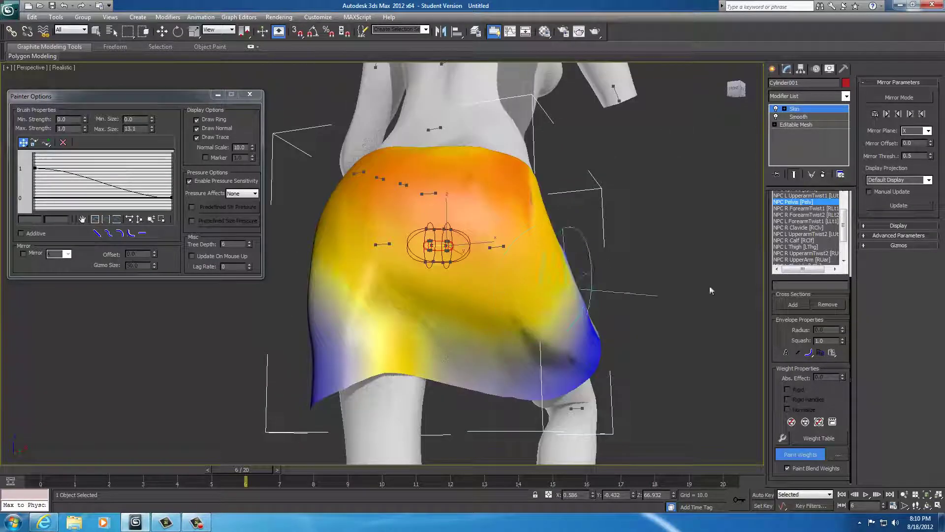
Select the right thigh bone and blend its weights across the back and side of the skirt
{"action": "left_click", "coordinate": [808, 208]}
{"action": "left_click", "coordinate": [490, 248]}
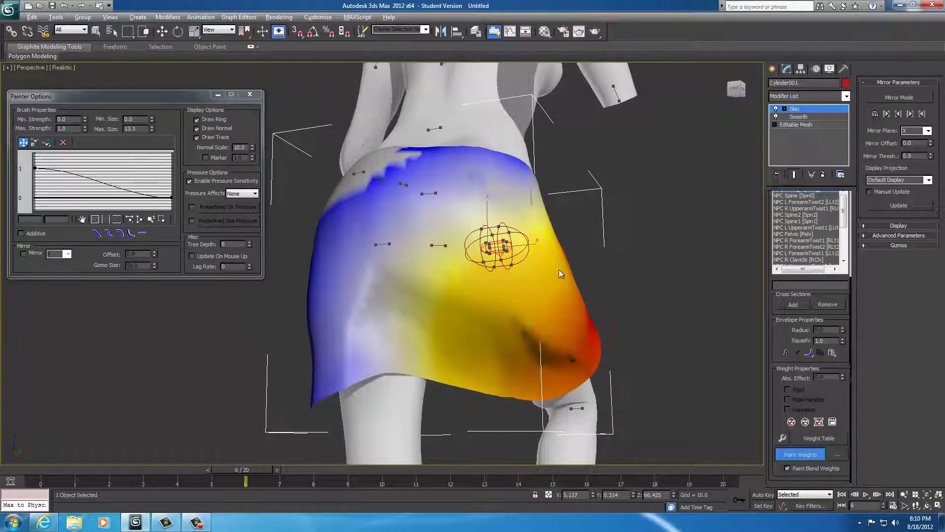
{"action": "middle_click_drag", "start_coordinate": [720, 243], "coordinate": [678, 242], "text": "alt"}
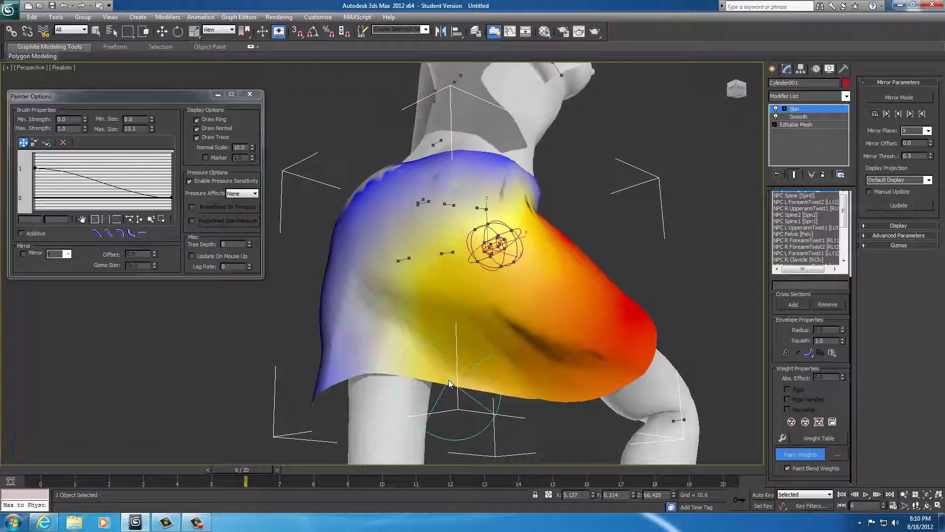
Examine the skirt's back hem up close while switching between the spine and arm bones to compare their influence
{"action": "key", "text": "Down"}
{"action": "key", "text": "Down"}
{"action": "middle_click_drag", "start_coordinate": [474, 400], "coordinate": [481, 367], "text": "alt"}
{"action": "scroll", "coordinate": [481, 342], "scroll_direction": "up", "scroll_amount": 3}
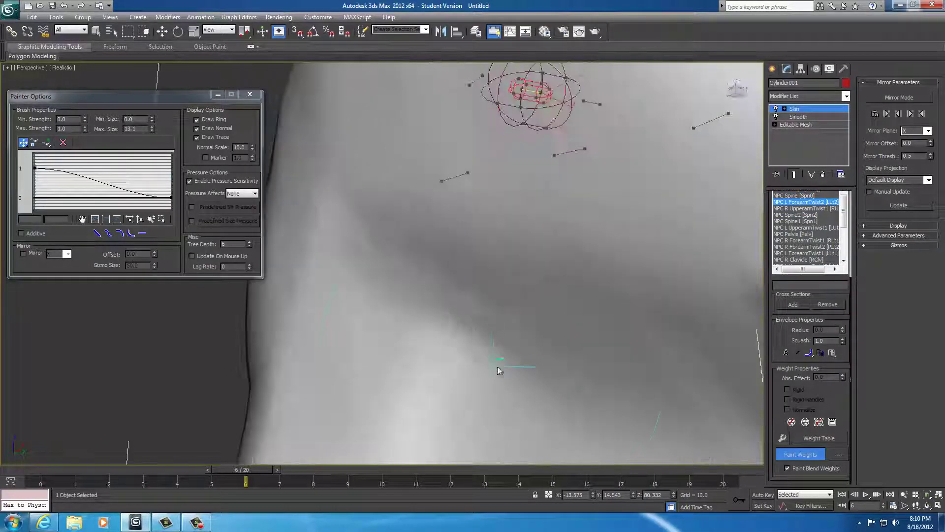
{"action": "scroll", "coordinate": [499, 370], "scroll_direction": "down", "scroll_amount": 5}
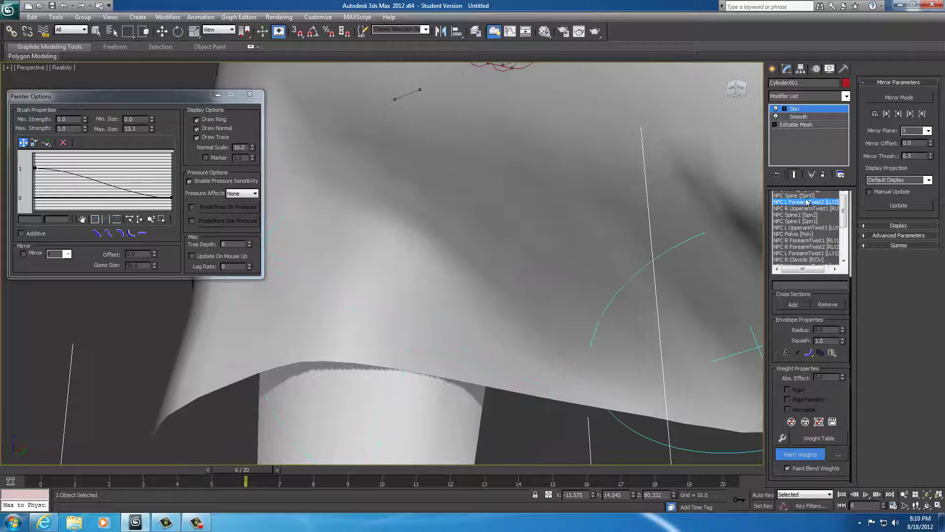
{"action": "key", "text": "Down"}
{"action": "key", "text": "Down"}
{"action": "key", "text": "Down"}
{"action": "key", "text": "Down"}
{"action": "key", "text": "Up"}
{"action": "key", "text": "Up"}
{"action": "key", "text": "Up"}
{"action": "key", "text": "Up"}
{"action": "key", "text": "Up"}
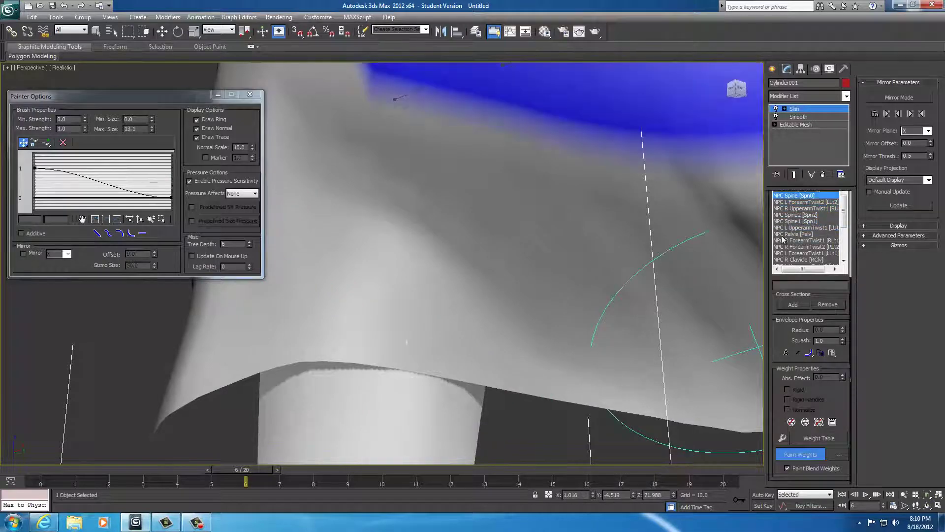
Select the NPC Pelvis bone, reduce the brush to a maximum size of 2.8 and work along the skirt's back hem
{"action": "key", "text": "Up"}
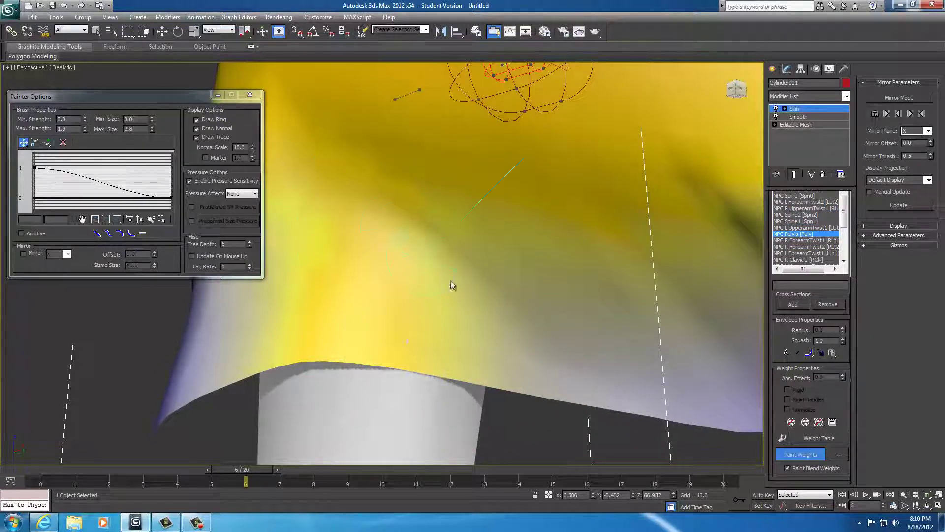
{"action": "mouse_move", "coordinate": [485, 288]}
{"action": "middle_mouse_down", "text": "alt"}
{"action": "mouse_move", "coordinate": [518, 294]}
{"action": "mouse_move", "coordinate": [508, 305]}
{"action": "middle_mouse_up", "text": "alt"}
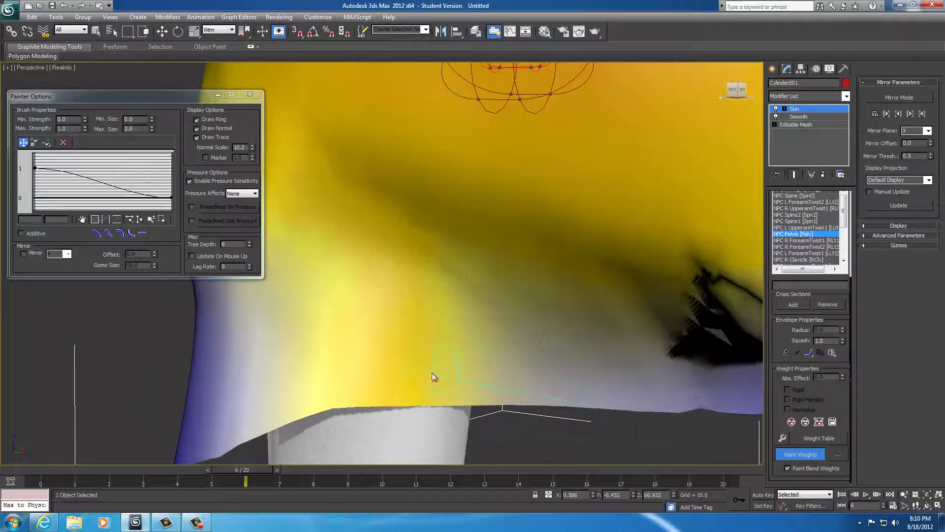
{"action": "middle_click_drag", "start_coordinate": [465, 350], "coordinate": [465, 313]}
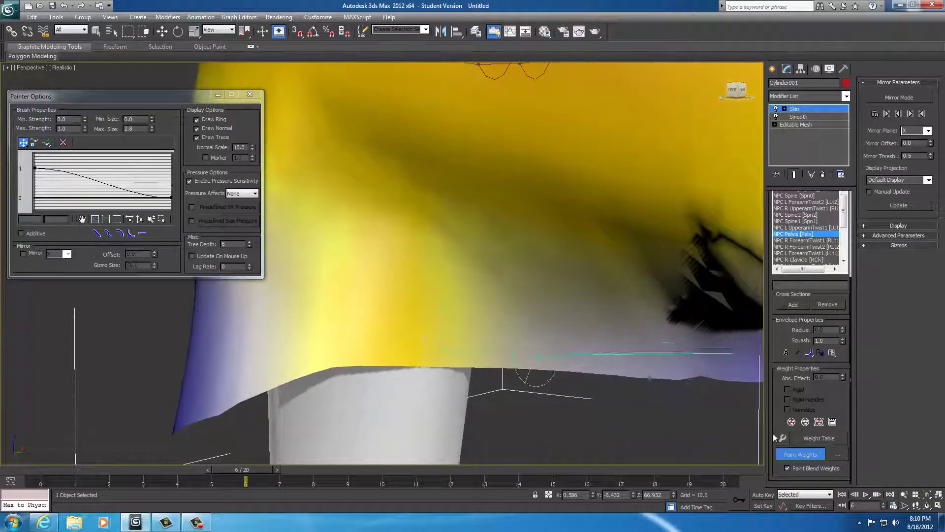
Turn off blend painting, set the brush's maximum strength to 0.02 and add pelvis weight to the skirt's back hem above the leg
{"action": "left_click", "coordinate": [795, 468]}
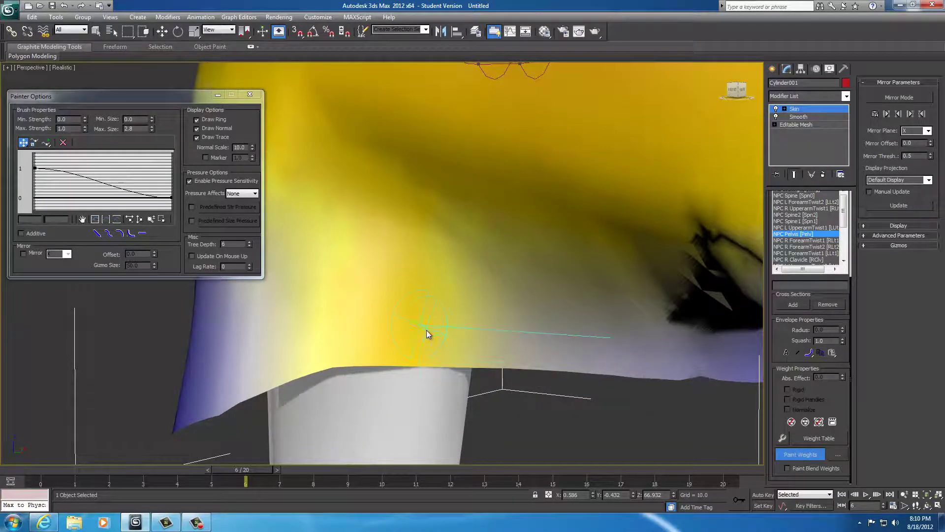
{"action": "left_click", "coordinate": [441, 349]}
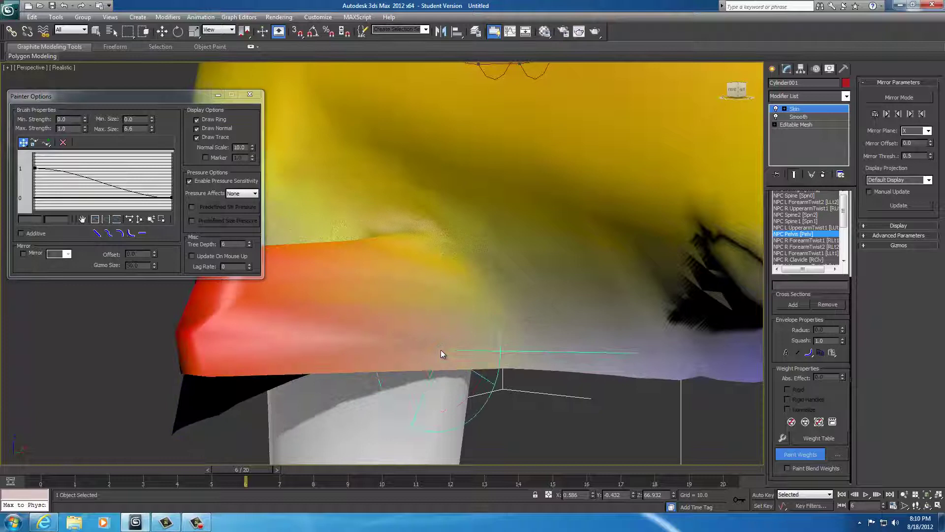
{"action": "key", "text": "ctrl+z"}
{"action": "double_click", "coordinate": [66, 128]}
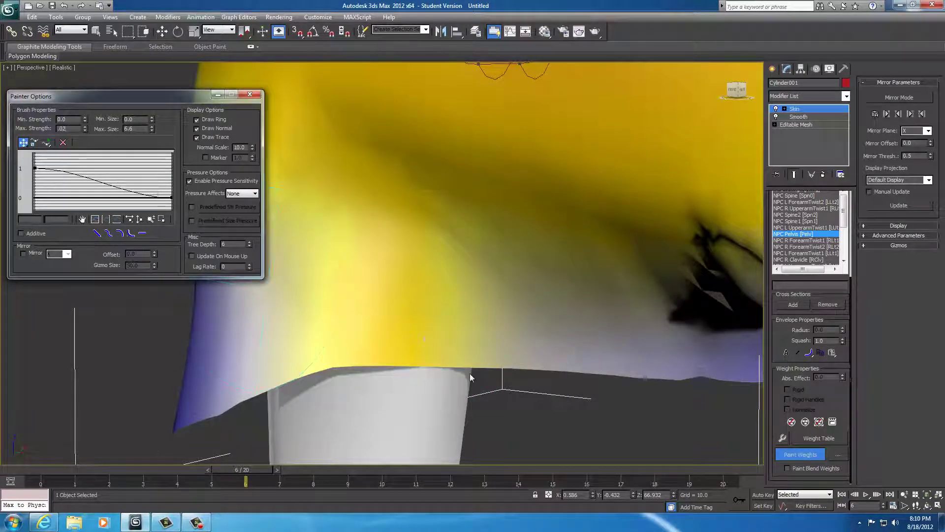
{"action": "left_click", "coordinate": [400, 335]}
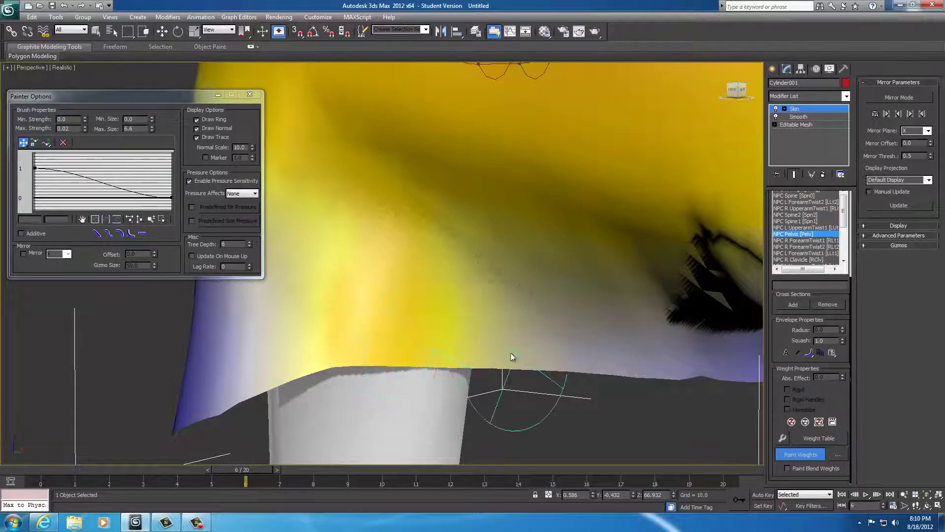
Re-enable blend painting with a maximum strength of 1.0 and blend the pelvis weights along the hem toward the skirt's side
{"action": "mouse_move", "coordinate": [592, 395]}
{"action": "middle_mouse_down", "text": "alt"}
{"action": "mouse_move", "coordinate": [616, 382]}
{"action": "mouse_move", "coordinate": [637, 394]}
{"action": "mouse_move", "coordinate": [490, 381]}
{"action": "mouse_move", "coordinate": [485, 370]}
{"action": "middle_mouse_up", "text": "alt"}
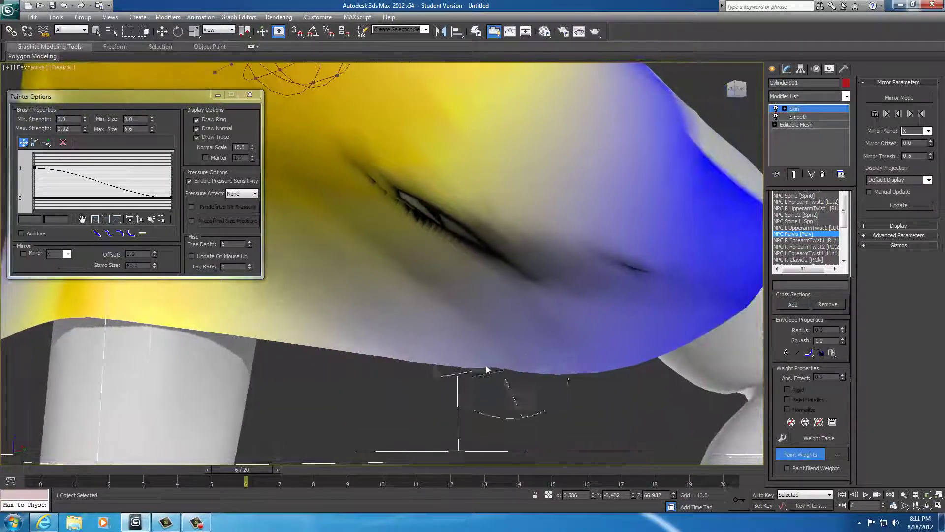
{"action": "left_click", "coordinate": [789, 469]}
{"action": "double_click", "coordinate": [70, 127]}
{"action": "type", "text": "1"}
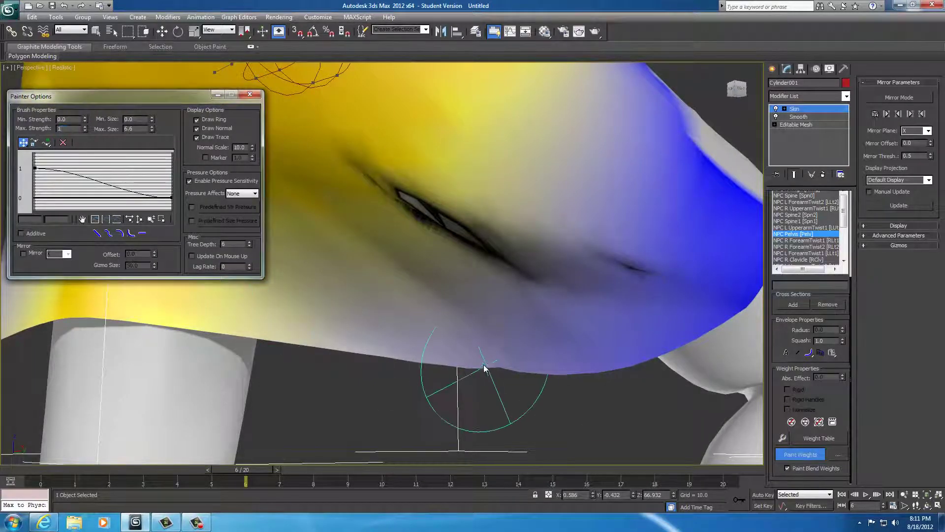
{"action": "mouse_move", "coordinate": [485, 369]}
{"action": "left_mouse_down"}
{"action": "mouse_move", "coordinate": [574, 376]}
{"action": "mouse_move", "coordinate": [571, 393]}
{"action": "left_mouse_up"}
{"action": "left_click_drag", "start_coordinate": [430, 363], "coordinate": [441, 359]}
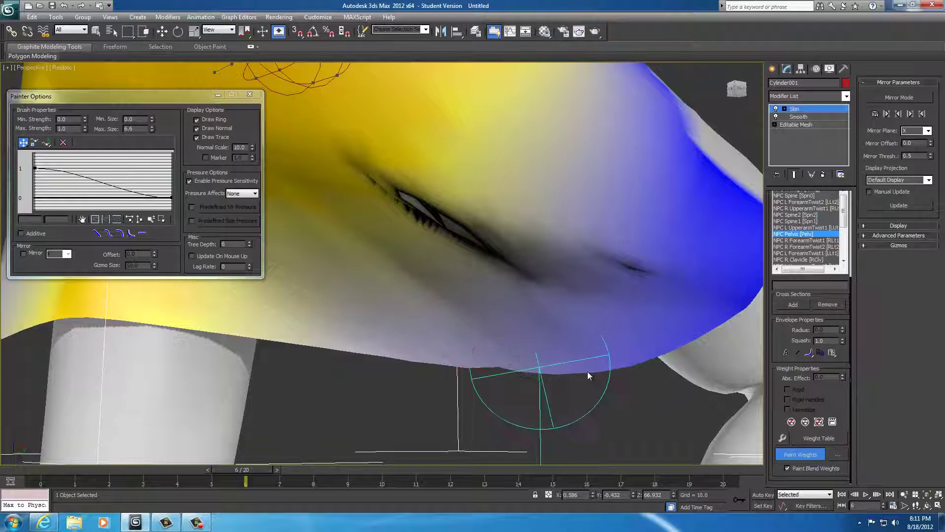
Display the right thigh bone's weights and inspect them around the skirt from the side, back and front
{"action": "left_click", "coordinate": [788, 241]}
{"action": "key", "text": "Up"}
{"action": "key", "text": "Up"}
{"action": "key", "text": "Up"}
{"action": "key", "text": "Up"}
{"action": "key", "text": "Up"}
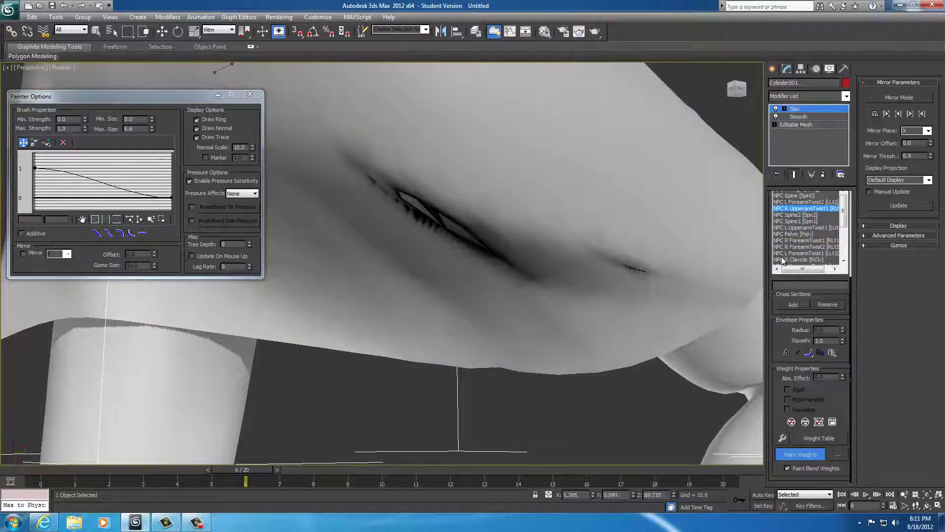
{"action": "left_click", "coordinate": [782, 260]}
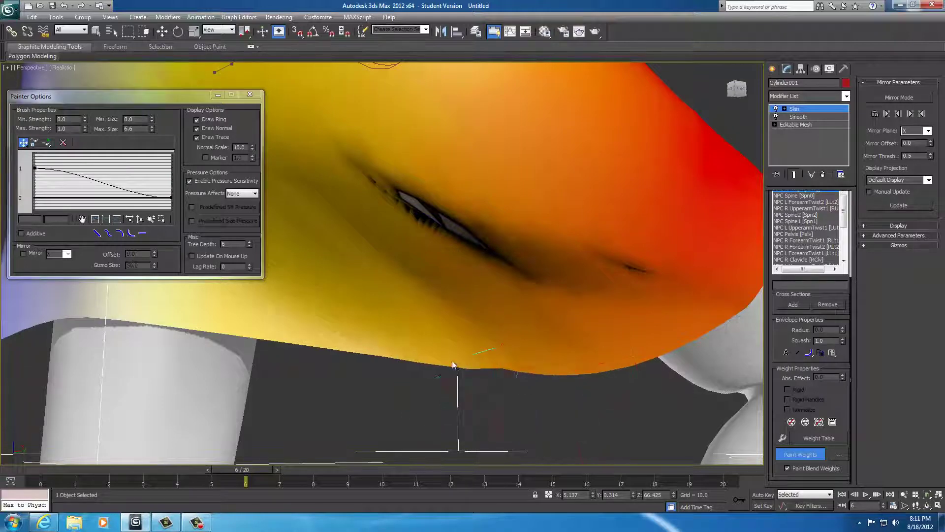
{"action": "scroll", "coordinate": [609, 359], "scroll_direction": "down", "scroll_amount": 5}
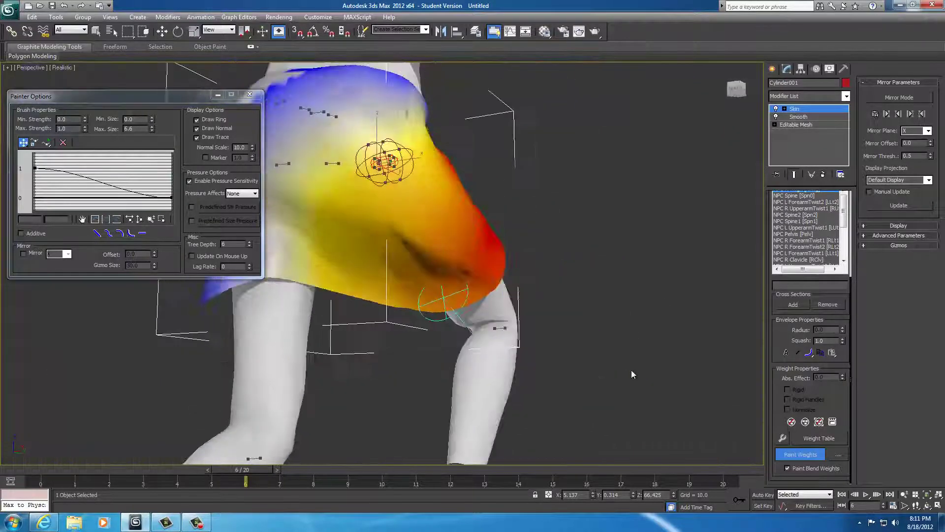
{"action": "mouse_move", "coordinate": [631, 372]}
{"action": "middle_mouse_down", "text": "alt"}
{"action": "mouse_move", "coordinate": [552, 327]}
{"action": "mouse_move", "coordinate": [521, 362]}
{"action": "mouse_move", "coordinate": [651, 364]}
{"action": "mouse_move", "coordinate": [772, 384]}
{"action": "mouse_move", "coordinate": [836, 380]}
{"action": "mouse_move", "coordinate": [534, 380]}
{"action": "mouse_move", "coordinate": [511, 386]}
{"action": "mouse_move", "coordinate": [508, 417]}
{"action": "mouse_move", "coordinate": [528, 405]}
{"action": "mouse_move", "coordinate": [515, 397]}
{"action": "middle_mouse_up", "text": "alt"}
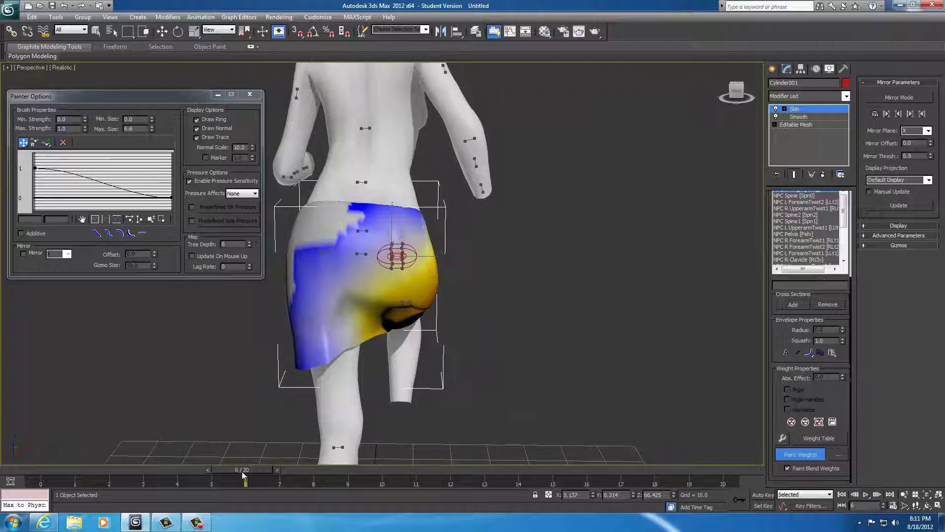
{"action": "middle_click_drag", "start_coordinate": [683, 278], "coordinate": [477, 277], "text": "alt"}
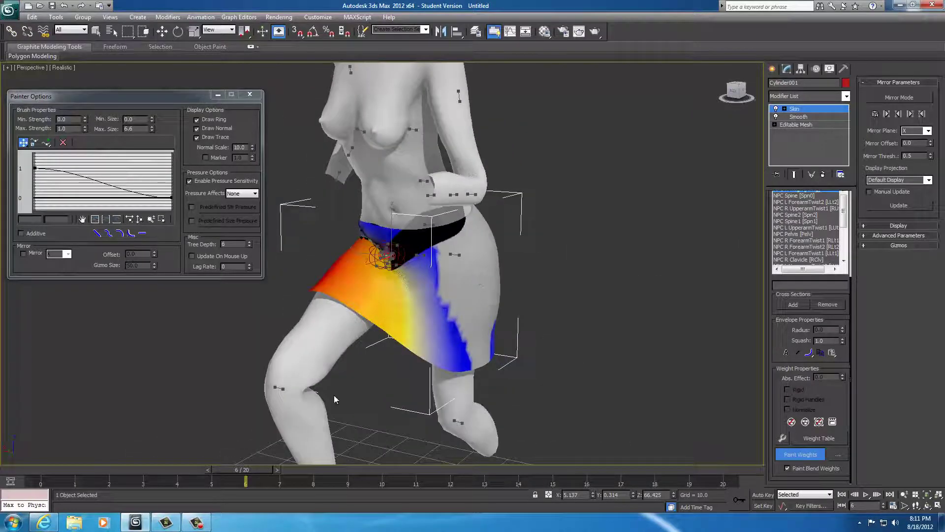
Scrub the animation between frames 0 and 7 to check how the front of the skirt follows the right leg
{"action": "left_click_drag", "start_coordinate": [246, 472], "coordinate": [41, 470]}
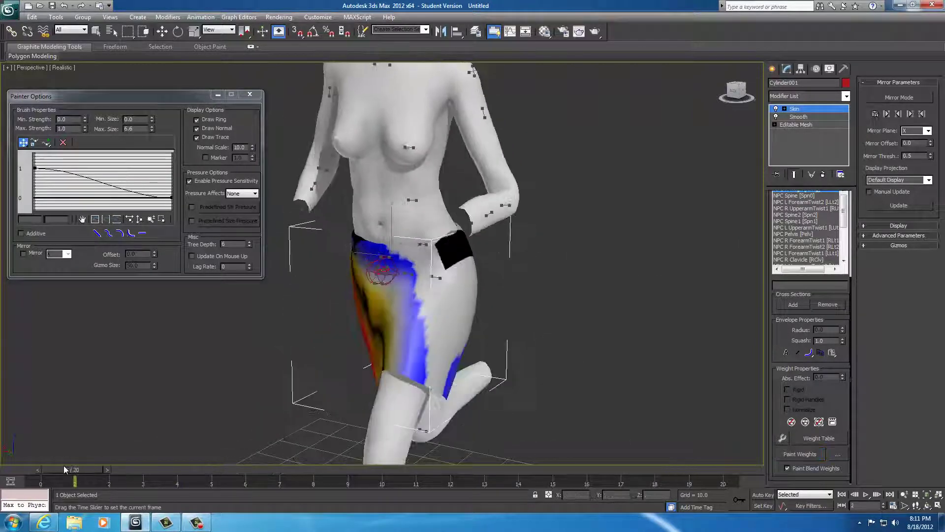
{"action": "middle_click_drag", "start_coordinate": [522, 377], "coordinate": [473, 377], "text": "alt"}
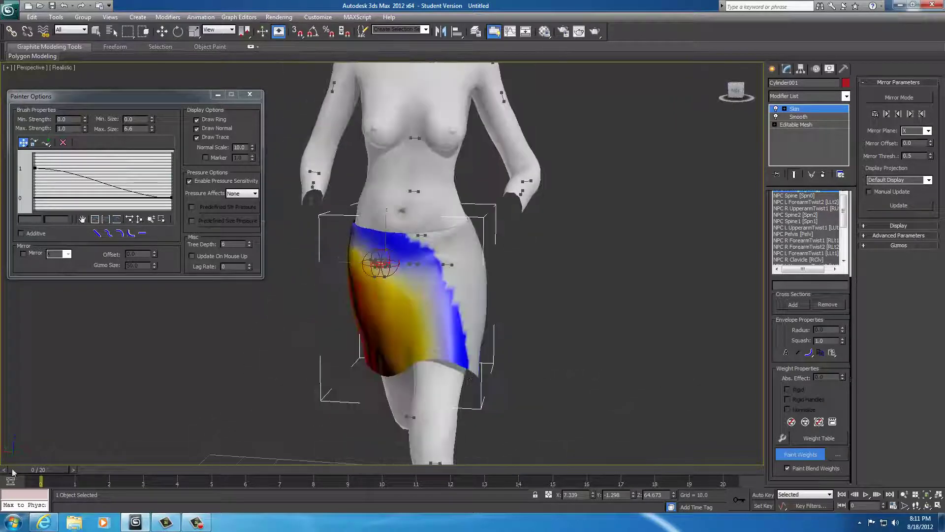
{"action": "left_click_drag", "start_coordinate": [36, 471], "coordinate": [243, 471]}
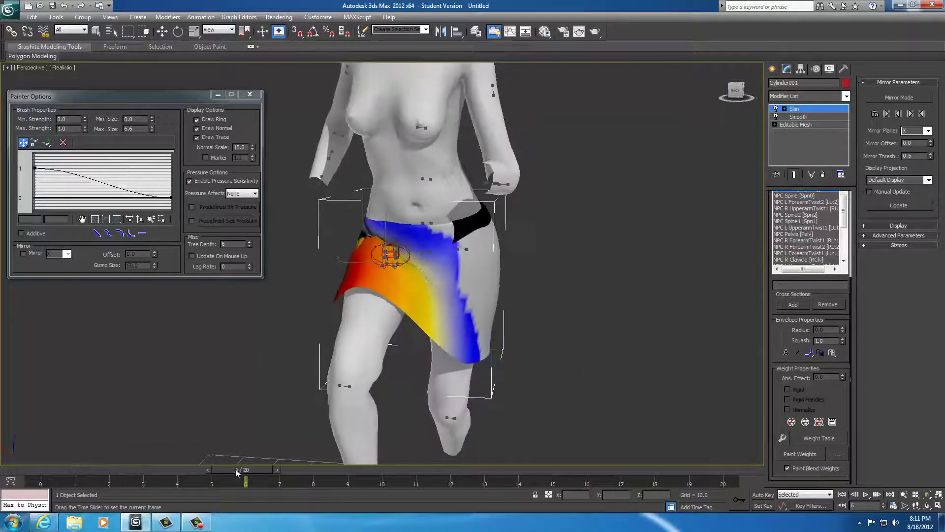
{"action": "middle_click_drag", "start_coordinate": [412, 417], "coordinate": [324, 423], "text": "alt"}
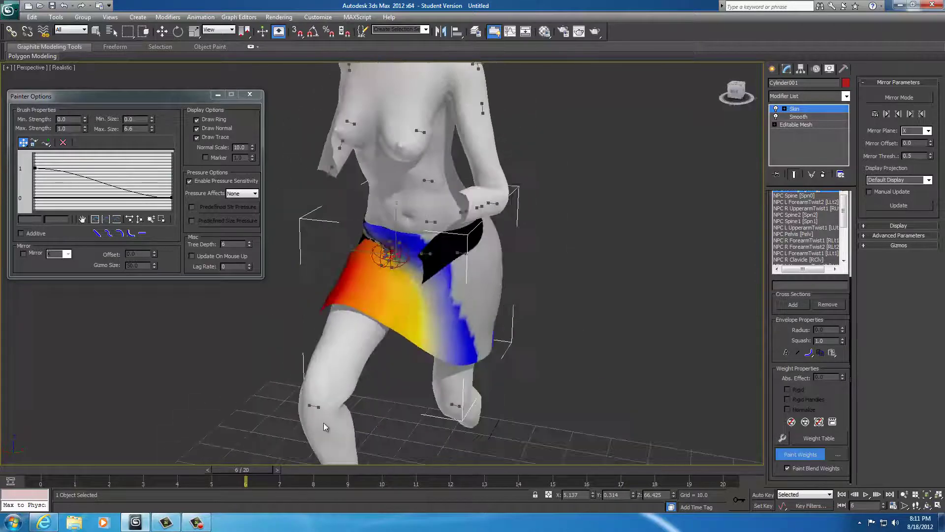
{"action": "left_click_drag", "start_coordinate": [233, 470], "coordinate": [287, 472]}
{"action": "middle_click_drag", "start_coordinate": [459, 321], "coordinate": [498, 323], "text": "alt"}
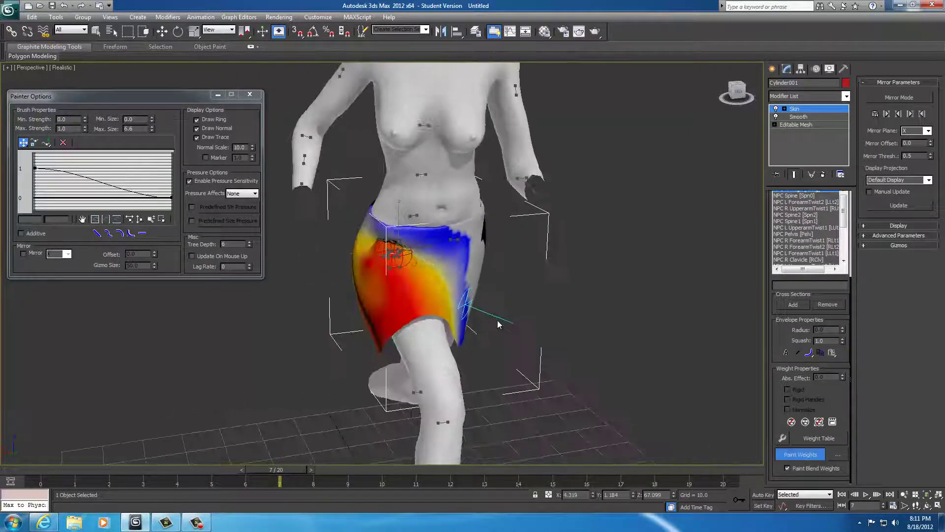
Examine the skirt's deformation at frame 7 from the front, side and back
{"action": "middle_click_drag", "start_coordinate": [455, 293], "coordinate": [451, 372]}
{"action": "scroll", "coordinate": [456, 345], "scroll_direction": "up", "scroll_amount": 4}
{"action": "middle_click_drag", "start_coordinate": [458, 328], "coordinate": [414, 338], "text": "alt"}
{"action": "scroll", "coordinate": [414, 338], "scroll_direction": "down", "scroll_amount": 5}
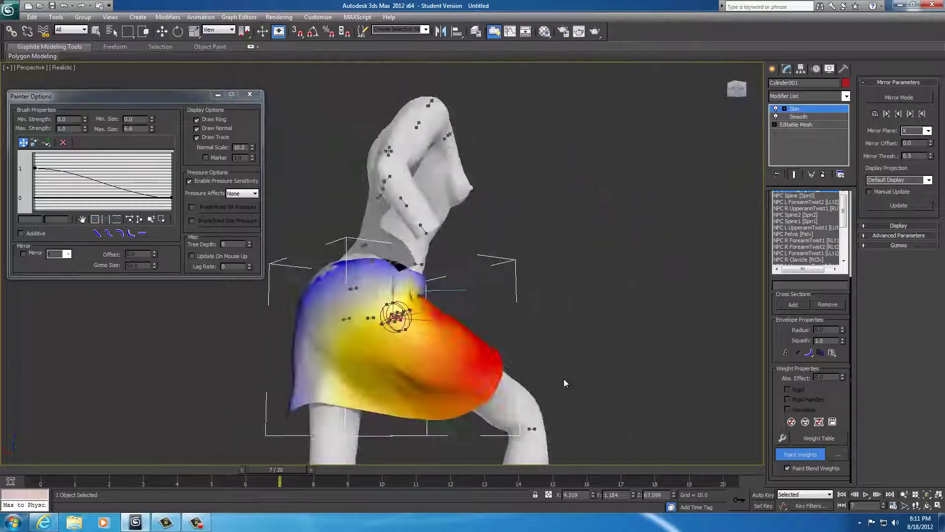
{"action": "middle_click_drag", "start_coordinate": [564, 379], "coordinate": [601, 394], "text": "alt"}
{"action": "scroll", "coordinate": [532, 443], "scroll_direction": "up", "scroll_amount": 2}
{"action": "scroll", "coordinate": [472, 453], "scroll_direction": "down", "scroll_amount": 2}
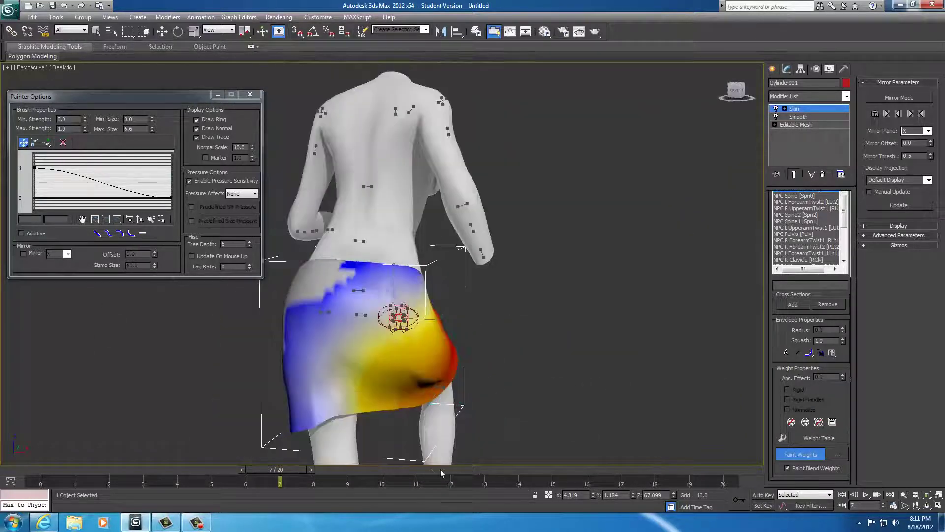
Advance the animation to frame 9 and select the NPC Pelvis bone to show its weights at the skirt's back hem
{"action": "mouse_move", "coordinate": [278, 474]}
{"action": "left_mouse_down"}
{"action": "mouse_move", "coordinate": [381, 470]}
{"action": "mouse_move", "coordinate": [355, 469]}
{"action": "left_mouse_up"}
{"action": "mouse_move", "coordinate": [441, 412]}
{"action": "middle_mouse_down"}
{"action": "mouse_move", "coordinate": [378, 403]}
{"action": "mouse_move", "coordinate": [501, 329]}
{"action": "middle_mouse_up"}
{"action": "scroll", "coordinate": [479, 369], "scroll_direction": "up", "scroll_amount": 4}
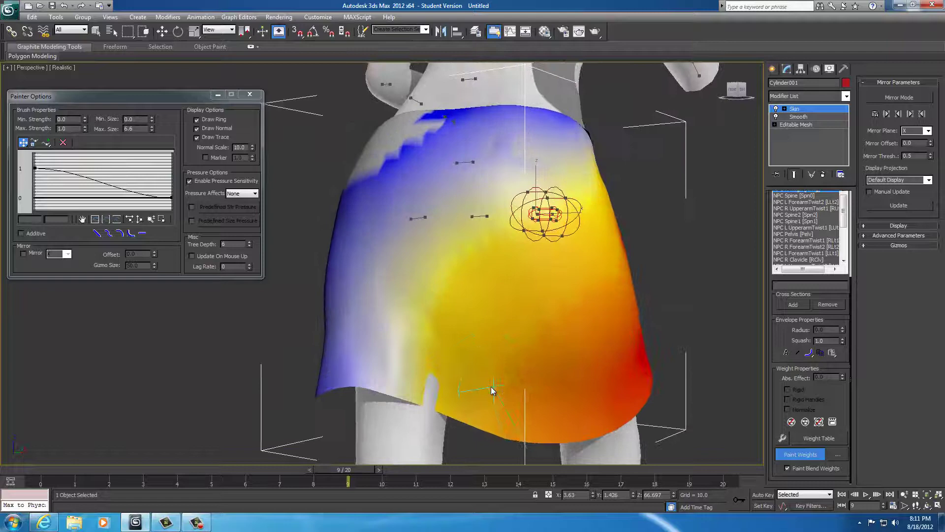
{"action": "scroll", "coordinate": [492, 390], "scroll_direction": "up", "scroll_amount": 5}
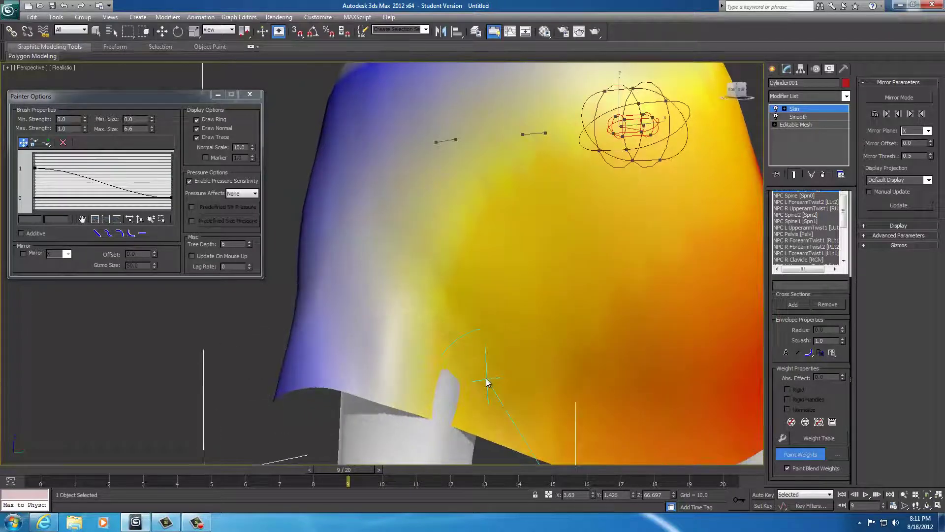
{"action": "middle_click_drag", "start_coordinate": [487, 382], "coordinate": [480, 373]}
{"action": "left_click_drag", "start_coordinate": [804, 204], "coordinate": [801, 234]}
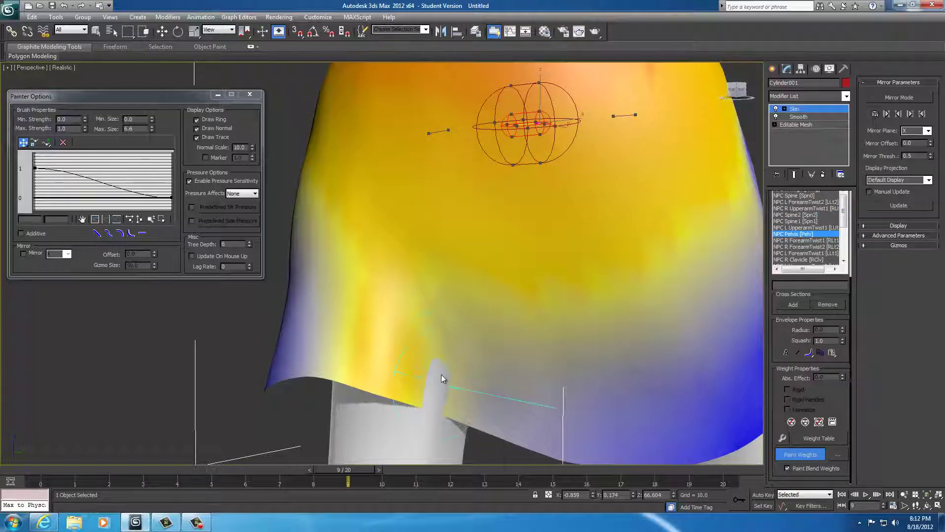
Examine the back of the skirt at frame 9 for spots where the leg pokes through the hem
{"action": "scroll", "coordinate": [488, 327], "scroll_direction": "down", "scroll_amount": 6}
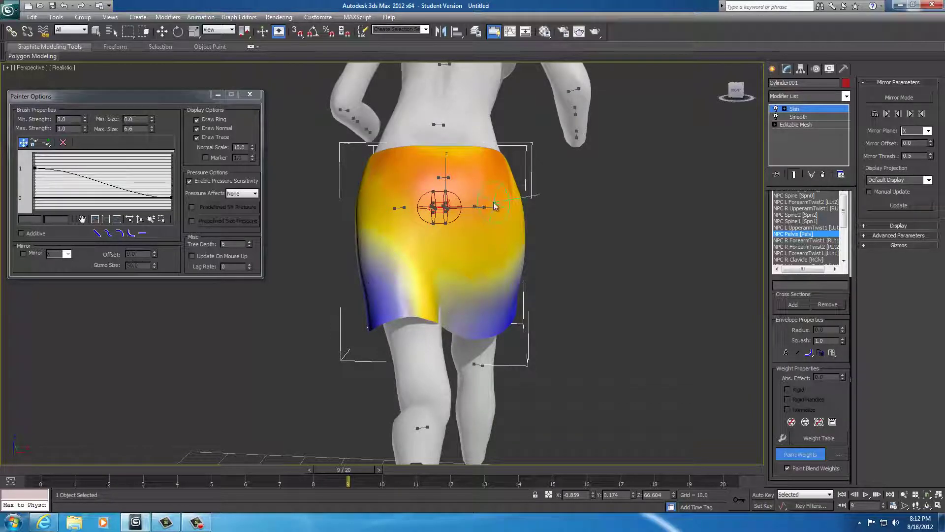
{"action": "middle_click_drag", "start_coordinate": [662, 260], "coordinate": [636, 255], "text": "alt"}
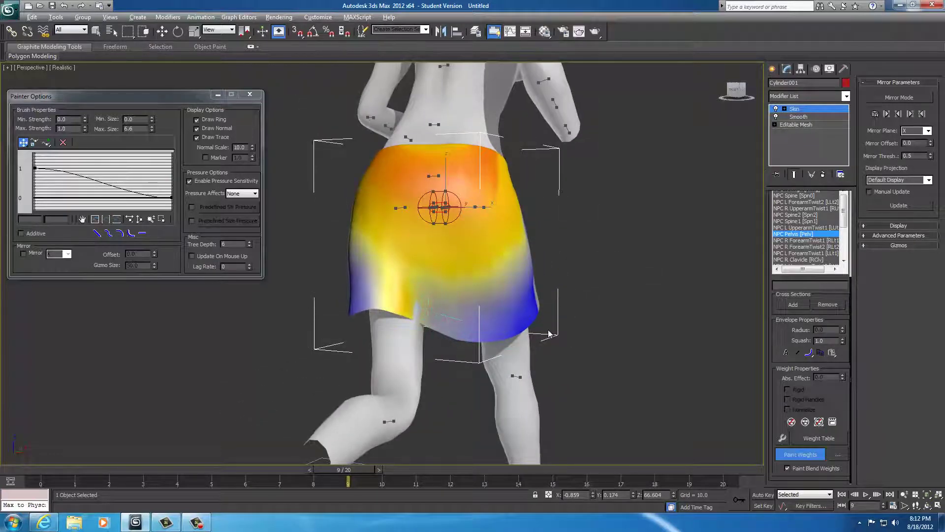
{"action": "middle_click_drag", "start_coordinate": [548, 334], "coordinate": [571, 331], "text": "alt"}
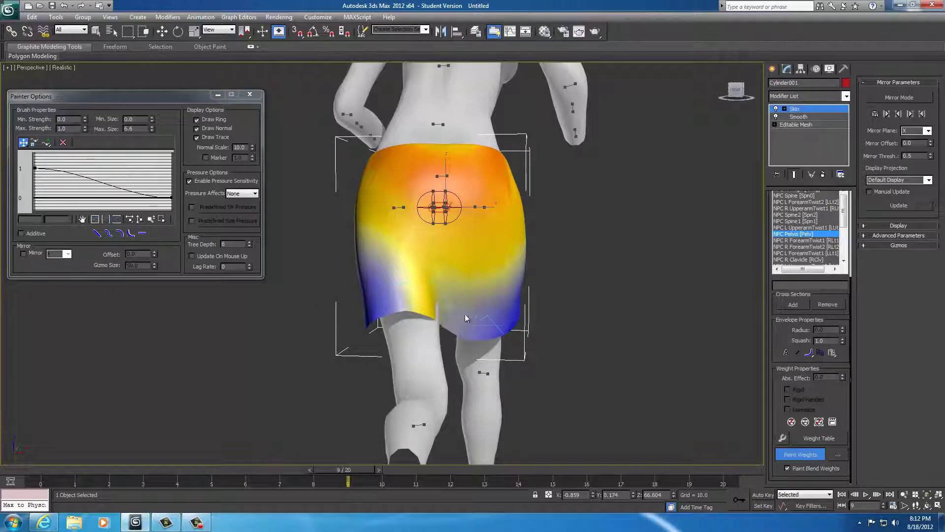
{"action": "middle_click_drag", "start_coordinate": [630, 297], "coordinate": [541, 270], "text": "alt"}
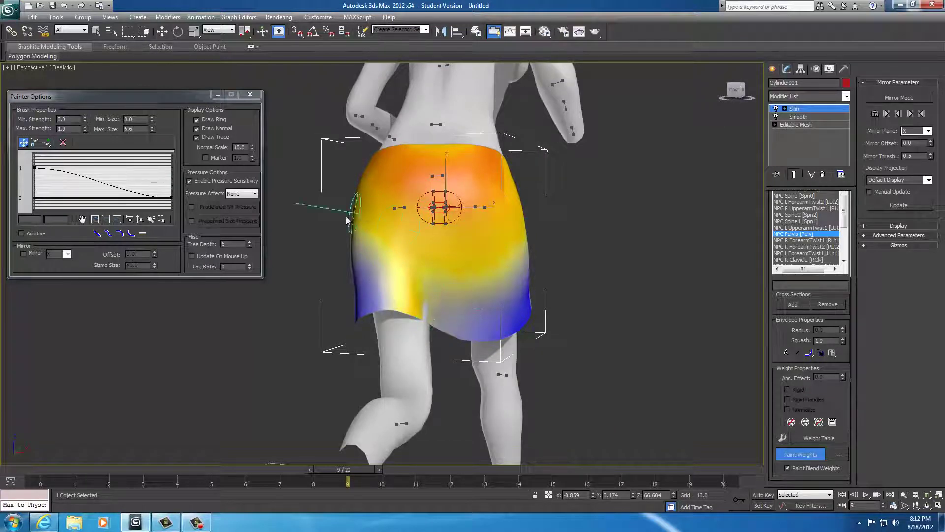
{"action": "scroll", "coordinate": [610, 290], "scroll_direction": "up", "scroll_amount": 5}
{"action": "mouse_move", "coordinate": [610, 290]}
{"action": "middle_mouse_down", "text": "alt"}
{"action": "mouse_move", "coordinate": [572, 289]}
{"action": "mouse_move", "coordinate": [565, 271]}
{"action": "mouse_move", "coordinate": [471, 317]}
{"action": "middle_mouse_up", "text": "alt"}
{"action": "scroll", "coordinate": [579, 290], "scroll_direction": "up", "scroll_amount": 1}
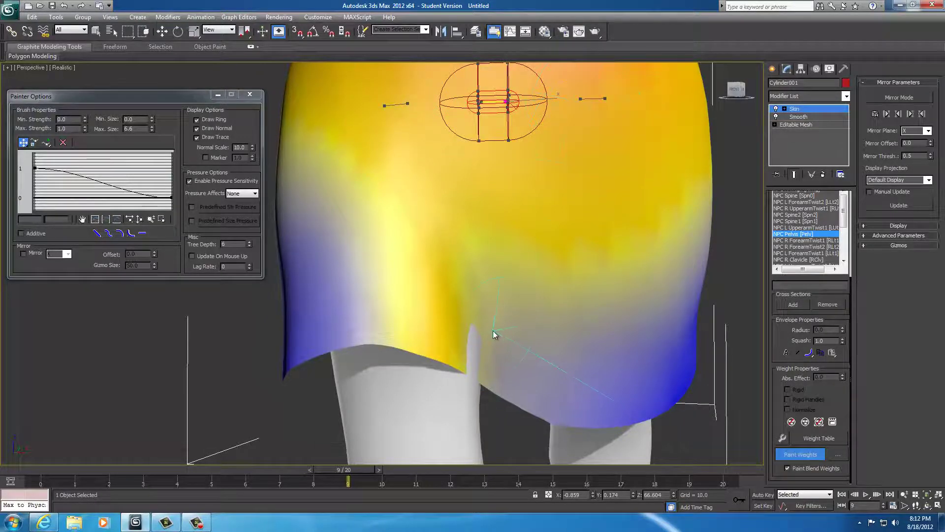
{"action": "middle_click_drag", "start_coordinate": [545, 339], "coordinate": [520, 337], "text": "alt"}
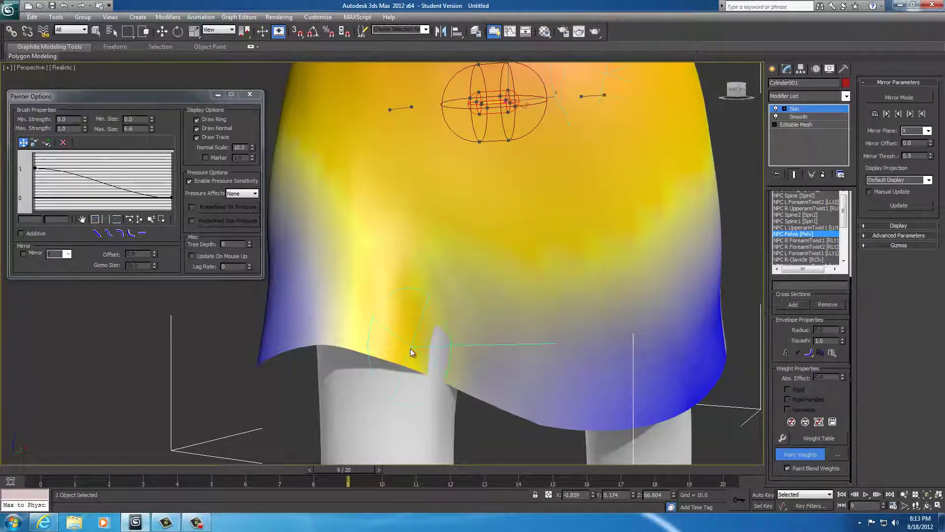
With blend painting off, set the brush's maximum strength to 0.02 and add pelvis weight where the leg pokes through the back hem
{"action": "mouse_move", "coordinate": [462, 312]}
{"action": "middle_mouse_down", "text": "alt"}
{"action": "mouse_move", "coordinate": [402, 303]}
{"action": "mouse_move", "coordinate": [488, 310]}
{"action": "mouse_move", "coordinate": [457, 312]}
{"action": "middle_mouse_up", "text": "alt"}
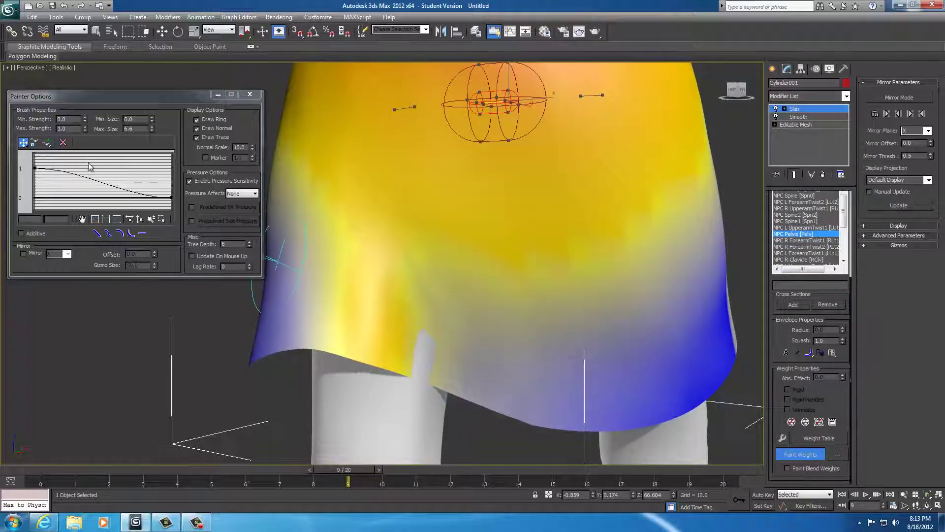
{"action": "double_click", "coordinate": [73, 128]}
{"action": "type", "text": "0.02"}
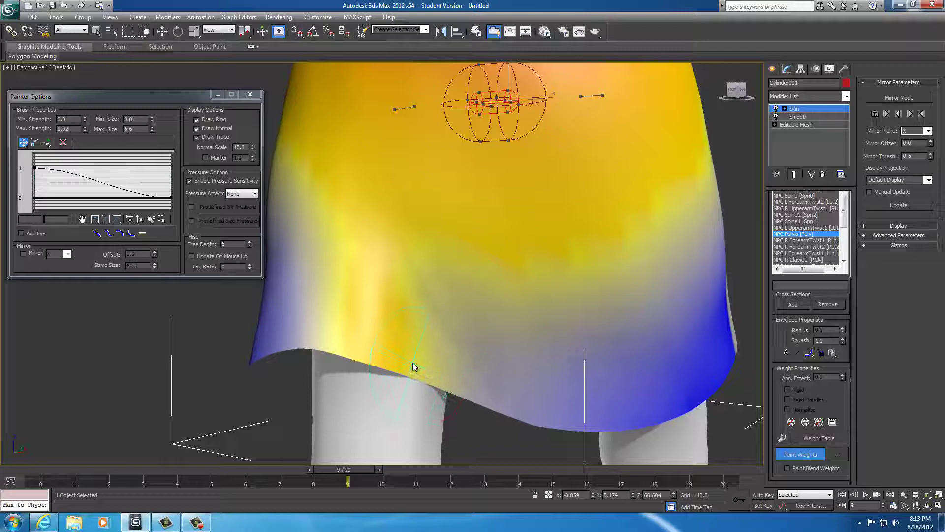
{"action": "mouse_move", "coordinate": [494, 368]}
{"action": "middle_mouse_down", "text": "alt"}
{"action": "mouse_move", "coordinate": [388, 319]}
{"action": "mouse_move", "coordinate": [467, 349]}
{"action": "mouse_move", "coordinate": [468, 364]}
{"action": "middle_mouse_up", "text": "alt"}
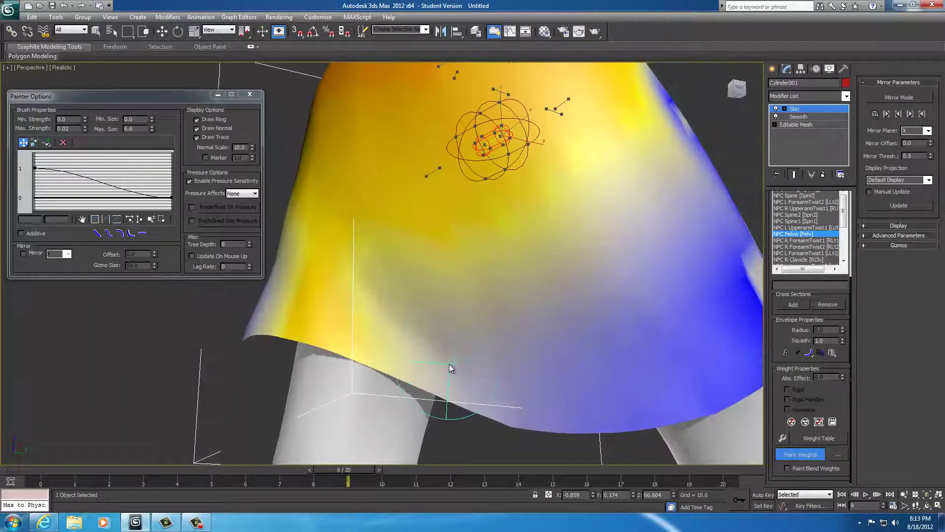
Undo the last pelvis strokes, enlarge the brush to a maximum size of 9.1 and add pelvis weight along the hem between the legs
{"action": "key", "text": "ctrl+z"}
{"action": "key", "text": "ctrl+z"}
{"action": "key", "text": "ctrl+z"}
{"action": "mouse_move", "coordinate": [449, 364]}
{"action": "left_mouse_down", "text": "ctrl+shift"}
{"action": "mouse_move", "coordinate": [376, 312]}
{"action": "mouse_move", "coordinate": [418, 376]}
{"action": "mouse_move", "coordinate": [532, 417]}
{"action": "left_mouse_up", "text": "ctrl+shift"}
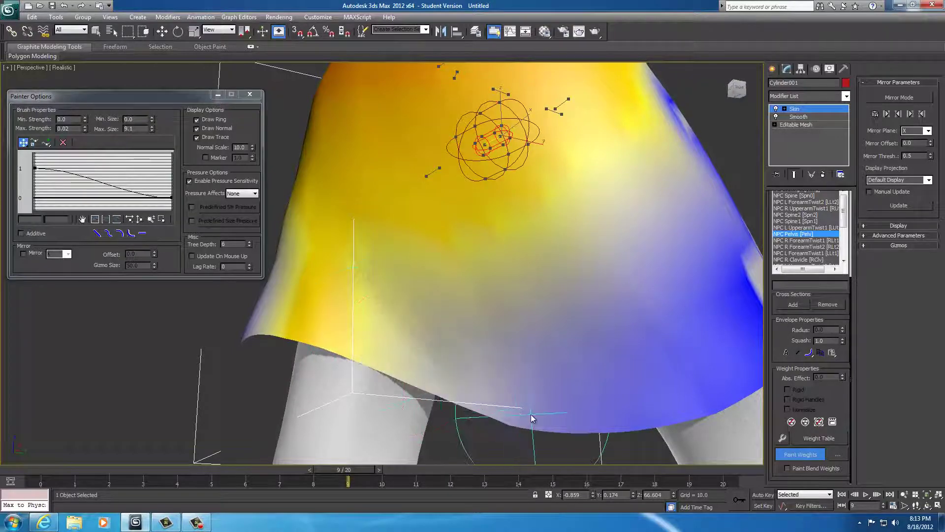
{"action": "middle_click_drag", "start_coordinate": [532, 418], "coordinate": [483, 392], "text": "alt"}
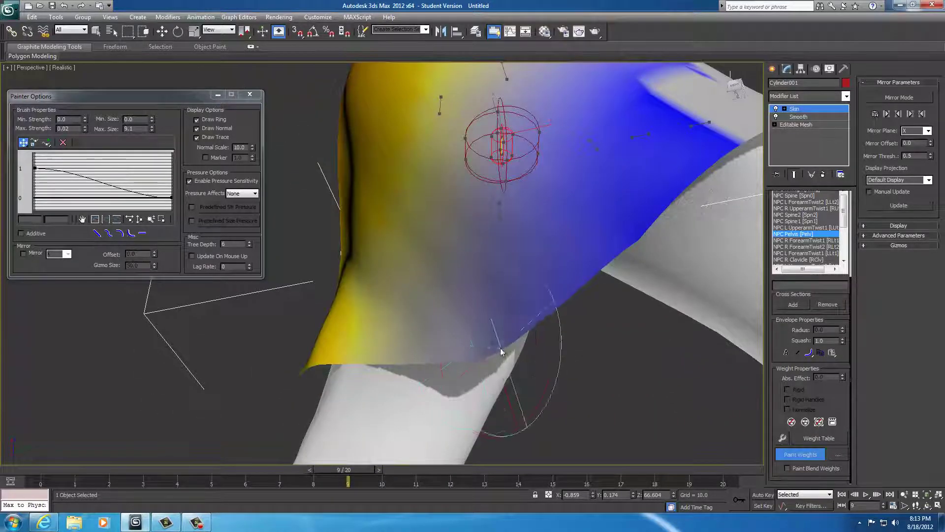
{"action": "mouse_move", "coordinate": [501, 352]}
{"action": "left_mouse_down"}
{"action": "mouse_move", "coordinate": [495, 339]}
{"action": "mouse_move", "coordinate": [432, 350]}
{"action": "mouse_move", "coordinate": [508, 368]}
{"action": "left_mouse_up"}
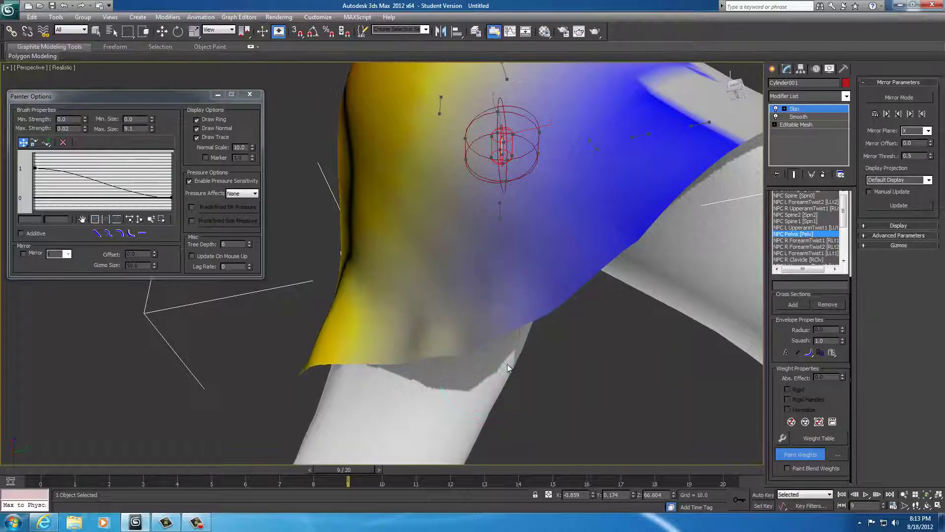
{"action": "mouse_move", "coordinate": [480, 372]}
{"action": "middle_mouse_down", "text": "alt"}
{"action": "mouse_move", "coordinate": [537, 383]}
{"action": "mouse_move", "coordinate": [565, 402]}
{"action": "mouse_move", "coordinate": [548, 425]}
{"action": "mouse_move", "coordinate": [467, 397]}
{"action": "mouse_move", "coordinate": [637, 408]}
{"action": "mouse_move", "coordinate": [593, 419]}
{"action": "middle_mouse_up", "text": "alt"}
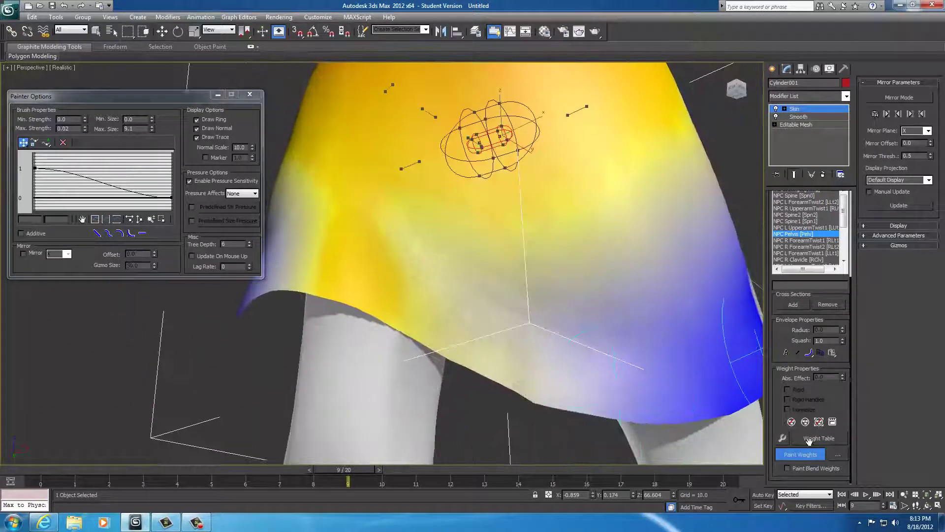
Turn on blend painting, set the brush's maximum strength to 1.0 and blend the pelvis weight along the back hem between the legs
{"action": "left_click", "coordinate": [787, 467]}
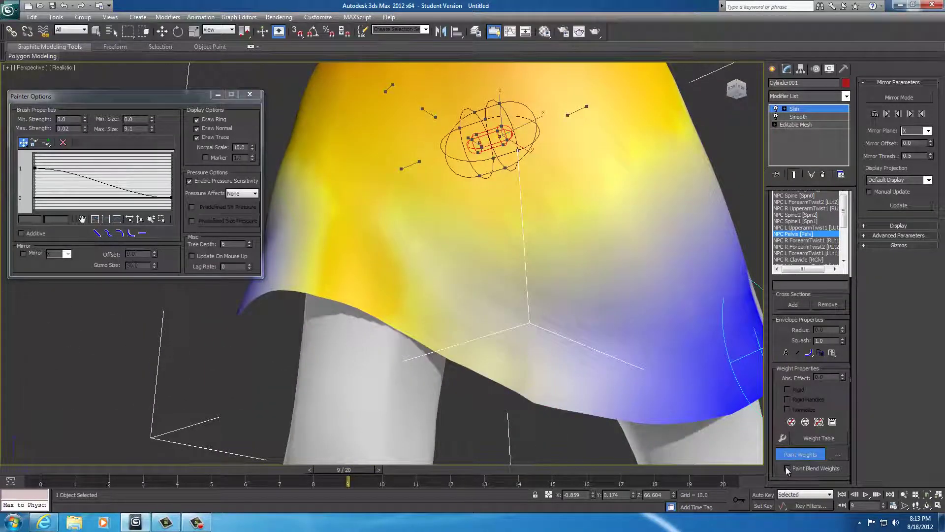
{"action": "double_click", "coordinate": [73, 129]}
{"action": "type", "text": "1"}
{"action": "left_click_drag", "start_coordinate": [458, 347], "coordinate": [507, 380]}
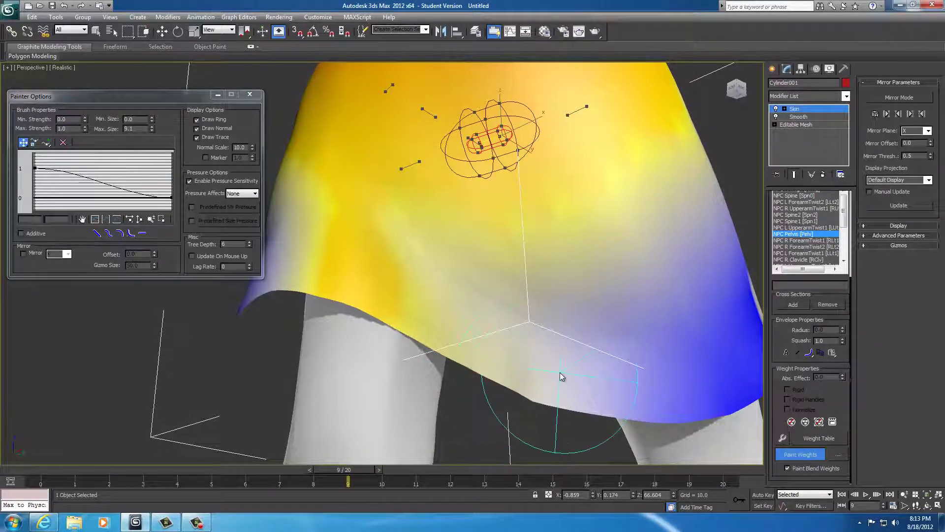
Return the animation to frame 0, reactivate weight painting and examine the skirt's coverage from the back, sides and front
{"action": "middle_click_drag", "start_coordinate": [559, 377], "coordinate": [556, 353], "text": "alt"}
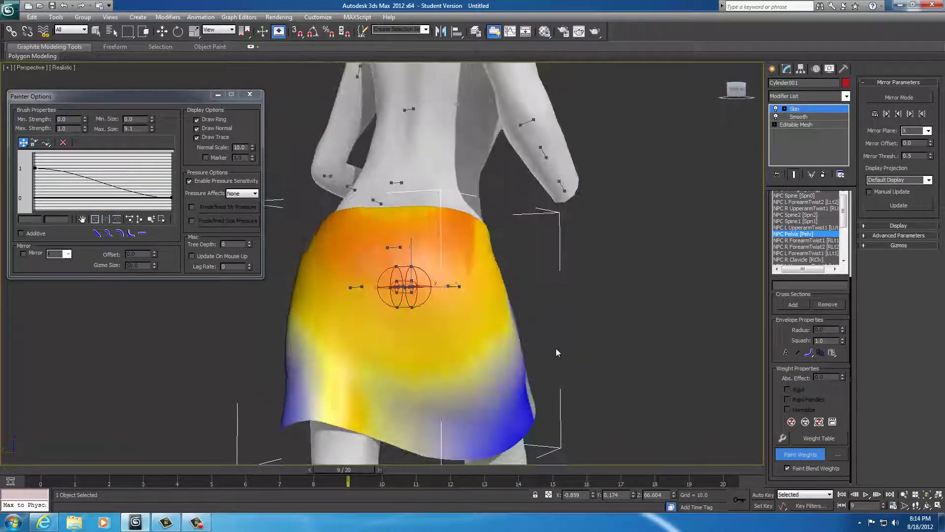
{"action": "left_click_drag", "start_coordinate": [333, 471], "coordinate": [2, 481]}
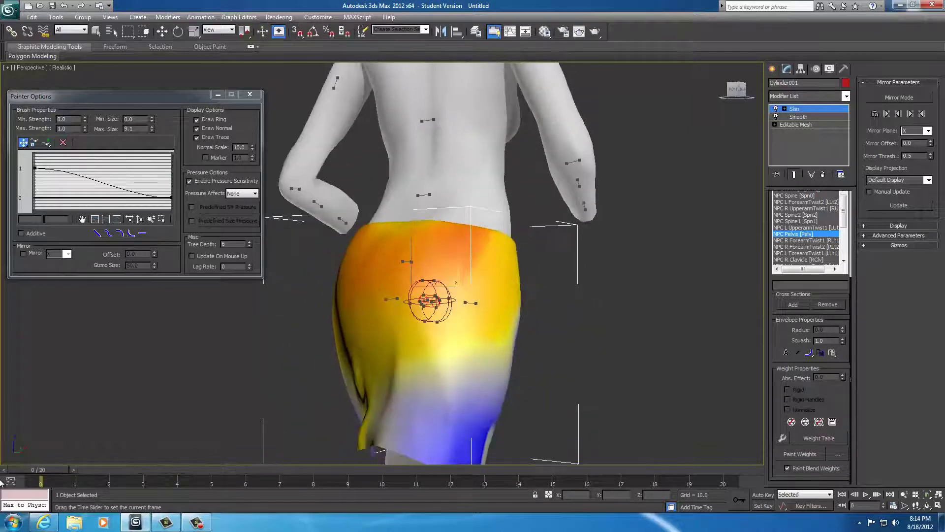
{"action": "left_click", "coordinate": [800, 453]}
{"action": "mouse_move", "coordinate": [757, 327]}
{"action": "middle_mouse_down", "text": "alt"}
{"action": "mouse_move", "coordinate": [685, 320]}
{"action": "mouse_move", "coordinate": [747, 310]}
{"action": "mouse_move", "coordinate": [517, 353]}
{"action": "middle_mouse_up", "text": "alt"}
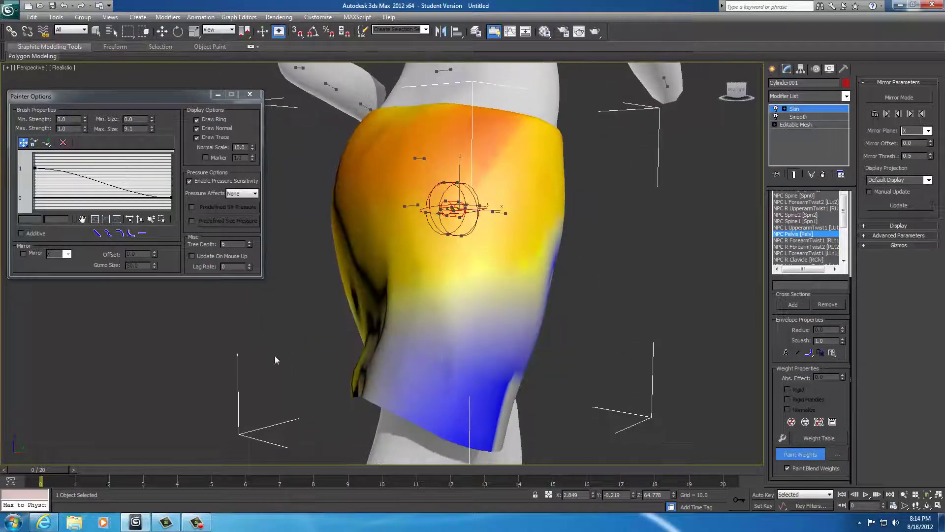
{"action": "middle_click_drag", "start_coordinate": [276, 360], "coordinate": [676, 340], "text": "alt"}
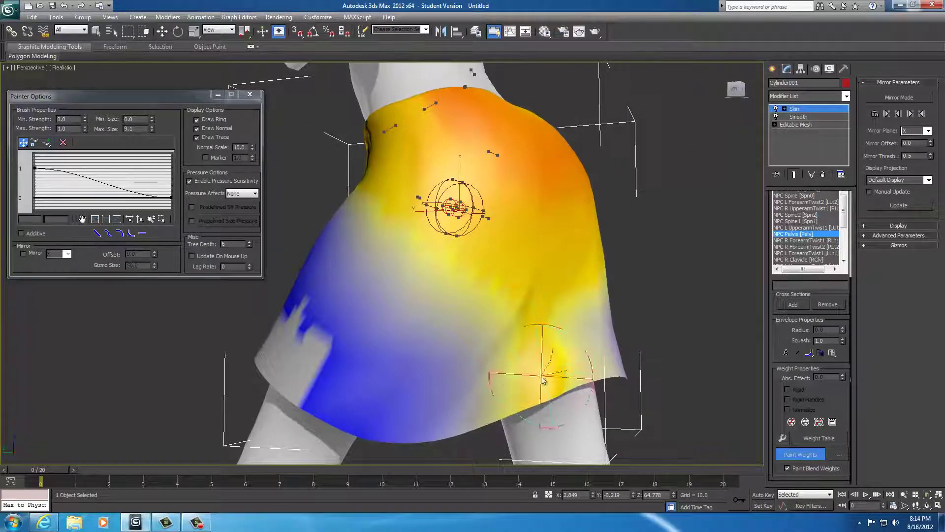
{"action": "mouse_move", "coordinate": [707, 299]}
{"action": "middle_mouse_down", "text": "alt"}
{"action": "mouse_move", "coordinate": [603, 302]}
{"action": "mouse_move", "coordinate": [660, 310]}
{"action": "mouse_move", "coordinate": [570, 323]}
{"action": "mouse_move", "coordinate": [609, 328]}
{"action": "middle_mouse_up", "text": "alt"}
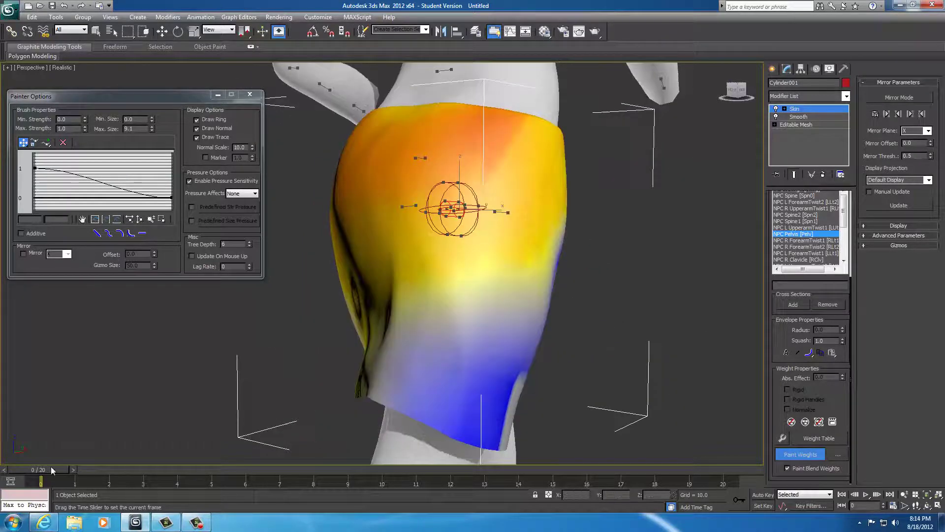
{"action": "mouse_move", "coordinate": [51, 468]}
{"action": "left_mouse_down"}
{"action": "mouse_move", "coordinate": [648, 469]}
{"action": "mouse_move", "coordinate": [40, 480]}
{"action": "mouse_move", "coordinate": [745, 474]}
{"action": "mouse_move", "coordinate": [317, 487]}
{"action": "mouse_move", "coordinate": [738, 481]}
{"action": "mouse_move", "coordinate": [216, 481]}
{"action": "mouse_move", "coordinate": [15, 471]}
{"action": "mouse_move", "coordinate": [275, 480]}
{"action": "mouse_move", "coordinate": [738, 476]}
{"action": "mouse_move", "coordinate": [33, 483]}
{"action": "left_mouse_up"}
{"action": "left_click_drag", "start_coordinate": [104, 484], "coordinate": [35, 481]}
{"action": "mouse_move", "coordinate": [204, 377]}
{"action": "middle_mouse_down", "text": "alt"}
{"action": "mouse_move", "coordinate": [231, 346]}
{"action": "mouse_move", "coordinate": [383, 351]}
{"action": "mouse_move", "coordinate": [361, 345]}
{"action": "middle_mouse_up", "text": "alt"}
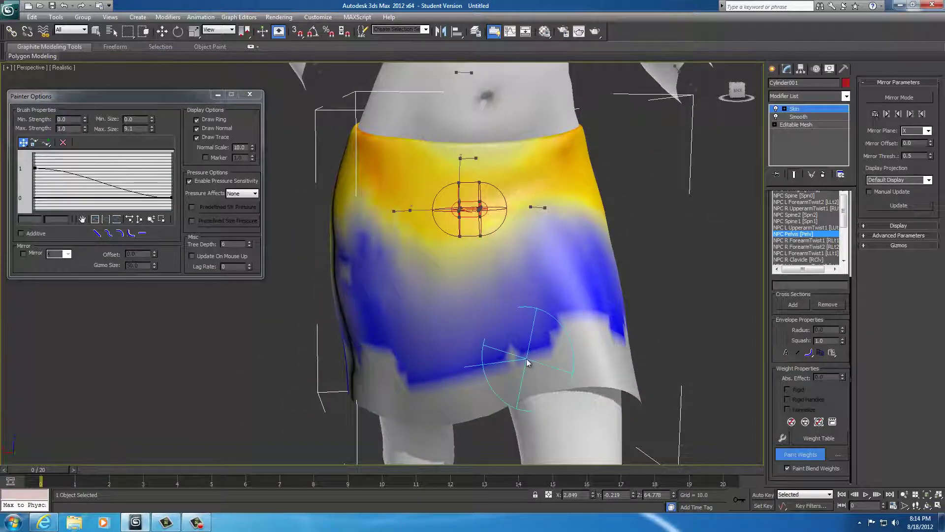
{"action": "mouse_move", "coordinate": [527, 363]}
{"action": "middle_mouse_down", "text": "alt"}
{"action": "mouse_move", "coordinate": [463, 344]}
{"action": "mouse_move", "coordinate": [544, 331]}
{"action": "mouse_move", "coordinate": [521, 353]}
{"action": "mouse_move", "coordinate": [383, 378]}
{"action": "middle_mouse_up", "text": "alt"}
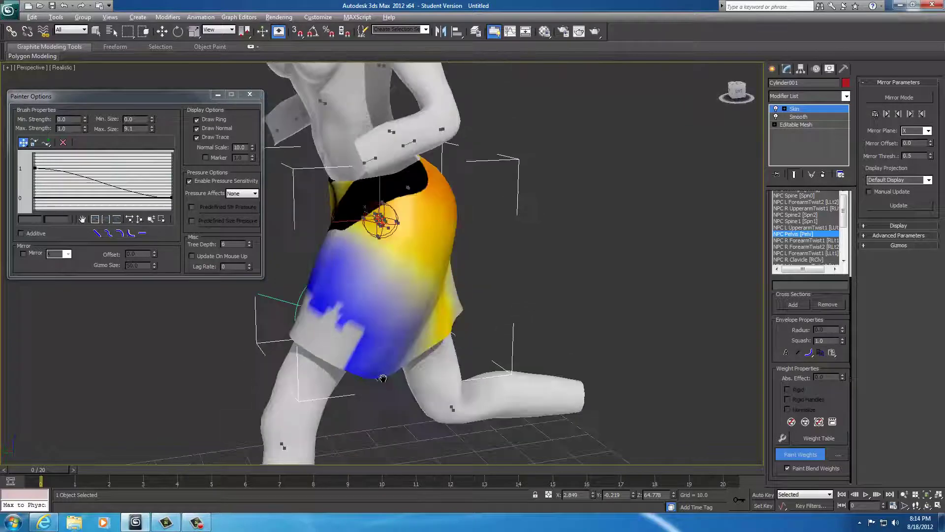
Move the animation to frame 20 and examine the front and sides of the skirt for legs poking through
{"action": "mouse_move", "coordinate": [69, 470]}
{"action": "left_mouse_down"}
{"action": "mouse_move", "coordinate": [701, 468]}
{"action": "mouse_move", "coordinate": [26, 465]}
{"action": "mouse_move", "coordinate": [722, 470]}
{"action": "left_mouse_up"}
{"action": "middle_click_drag", "start_coordinate": [387, 379], "coordinate": [440, 373], "text": "alt"}
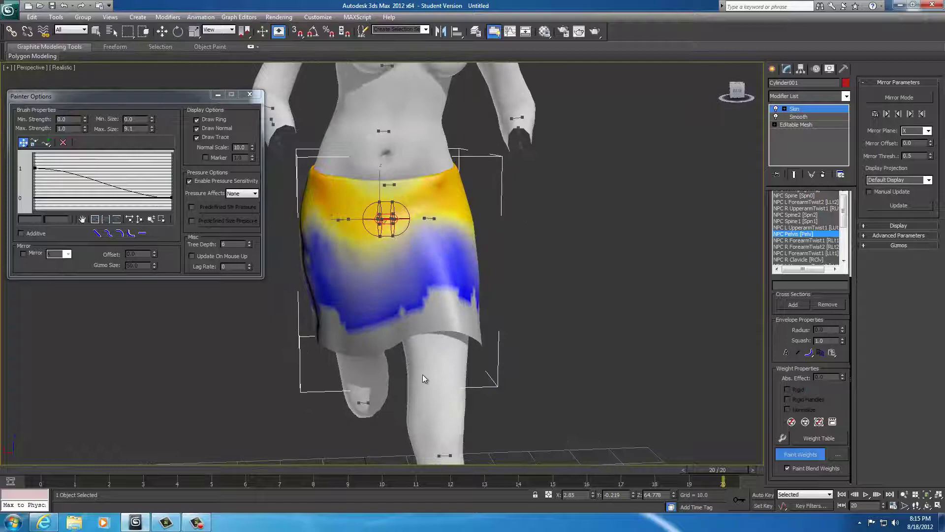
{"action": "middle_click_drag", "start_coordinate": [423, 375], "coordinate": [459, 432]}
{"action": "scroll", "coordinate": [460, 372], "scroll_direction": "up", "scroll_amount": 4}
{"action": "scroll", "coordinate": [460, 369], "scroll_direction": "down", "scroll_amount": 4}
{"action": "middle_click_drag", "start_coordinate": [459, 397], "coordinate": [392, 362], "text": "alt"}
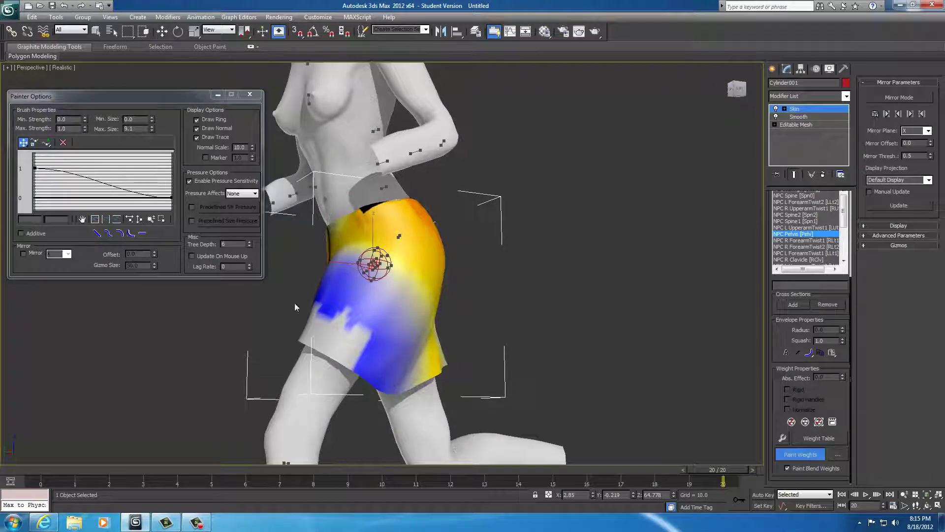
{"action": "middle_click_drag", "start_coordinate": [349, 303], "coordinate": [454, 314], "text": "alt"}
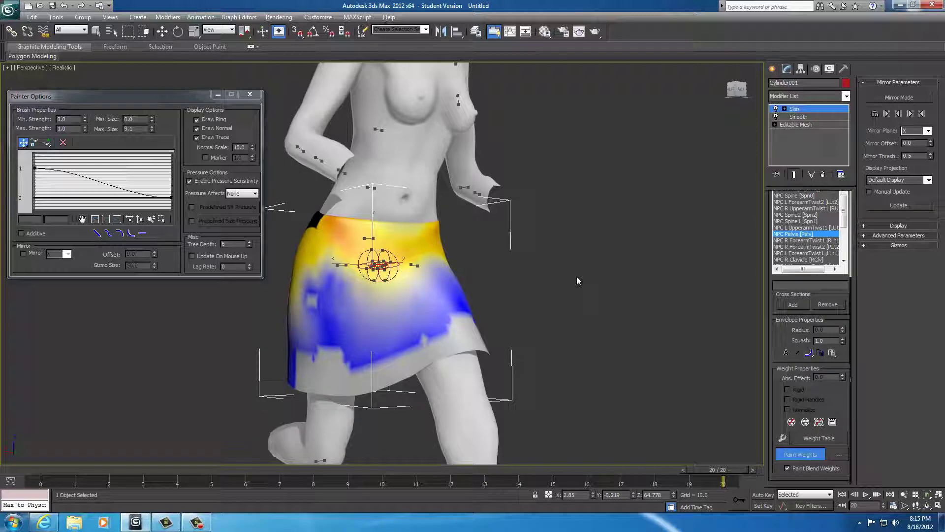
{"action": "middle_click_drag", "start_coordinate": [577, 276], "coordinate": [226, 283], "text": "alt"}
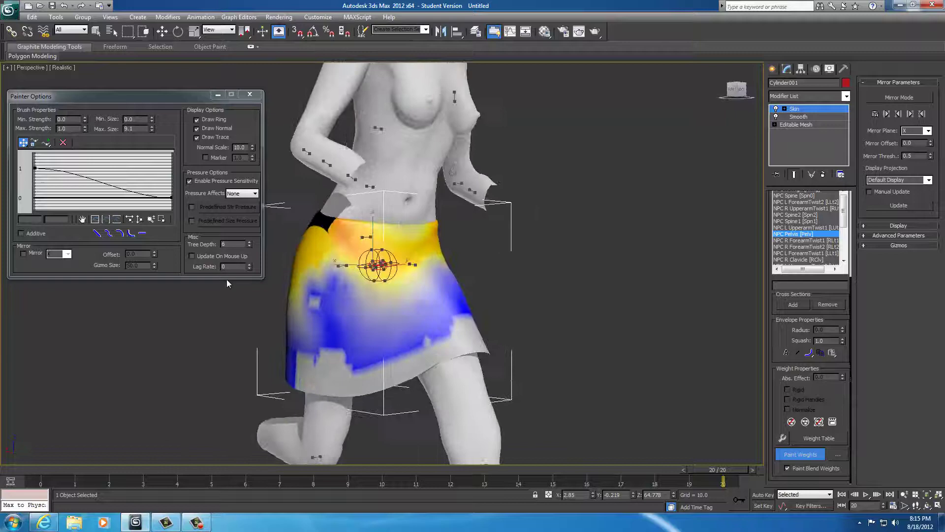
Move the animation to frame 7 and examine how the skirt drapes over the raised thigh and the back leg from all around
{"action": "mouse_move", "coordinate": [723, 469]}
{"action": "left_mouse_down"}
{"action": "mouse_move", "coordinate": [137, 474]}
{"action": "mouse_move", "coordinate": [466, 477]}
{"action": "mouse_move", "coordinate": [241, 482]}
{"action": "mouse_move", "coordinate": [310, 480]}
{"action": "mouse_move", "coordinate": [282, 480]}
{"action": "left_mouse_up"}
{"action": "mouse_move", "coordinate": [460, 249]}
{"action": "middle_mouse_down"}
{"action": "mouse_move", "coordinate": [442, 350]}
{"action": "mouse_move", "coordinate": [387, 341]}
{"action": "mouse_move", "coordinate": [370, 355]}
{"action": "middle_mouse_up"}
{"action": "scroll", "coordinate": [455, 315], "scroll_direction": "up", "scroll_amount": 5}
{"action": "scroll", "coordinate": [370, 352], "scroll_direction": "down", "scroll_amount": 5}
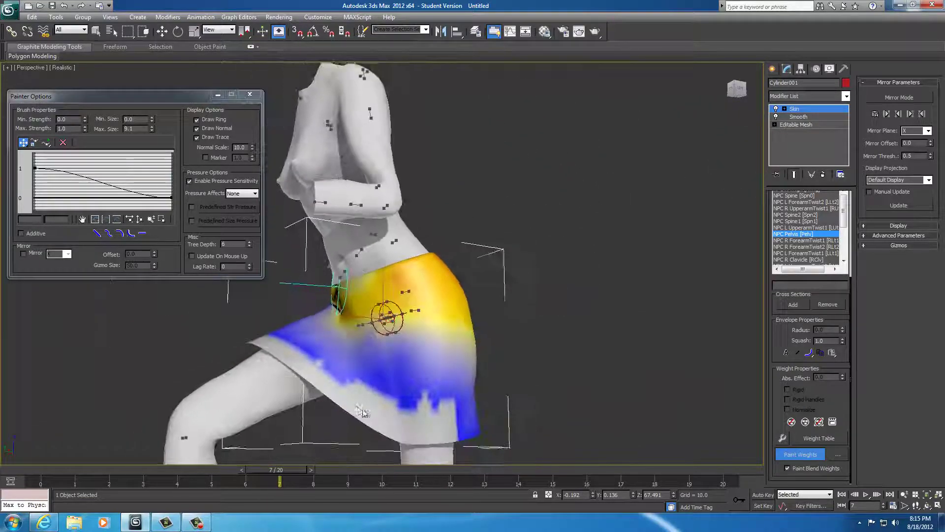
{"action": "mouse_move", "coordinate": [365, 413]}
{"action": "middle_mouse_down", "text": "alt"}
{"action": "mouse_move", "coordinate": [603, 421]}
{"action": "mouse_move", "coordinate": [358, 421]}
{"action": "middle_mouse_up", "text": "alt"}
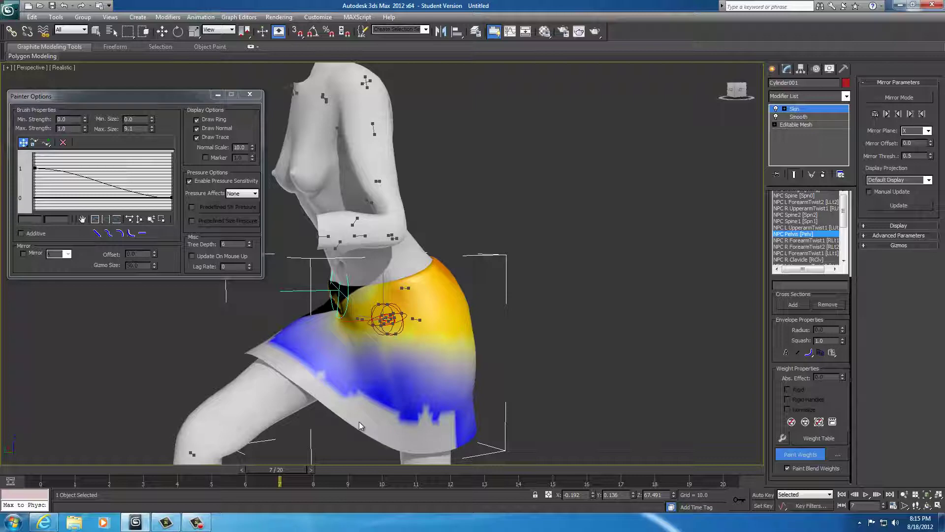
{"action": "middle_click_drag", "start_coordinate": [359, 422], "coordinate": [426, 424], "text": "alt"}
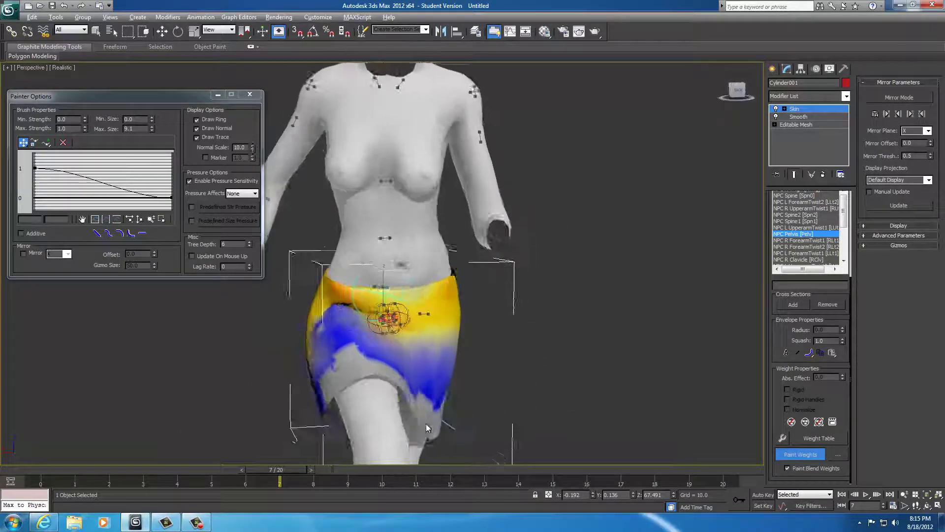
{"action": "scroll", "coordinate": [427, 423], "scroll_direction": "up", "scroll_amount": 5}
{"action": "middle_click_drag", "start_coordinate": [418, 384], "coordinate": [559, 390], "text": "alt"}
{"action": "scroll", "coordinate": [558, 389], "scroll_direction": "down", "scroll_amount": 5}
{"action": "middle_click_drag", "start_coordinate": [547, 441], "coordinate": [392, 451], "text": "alt"}
{"action": "middle_click_drag", "start_coordinate": [433, 427], "coordinate": [432, 371]}
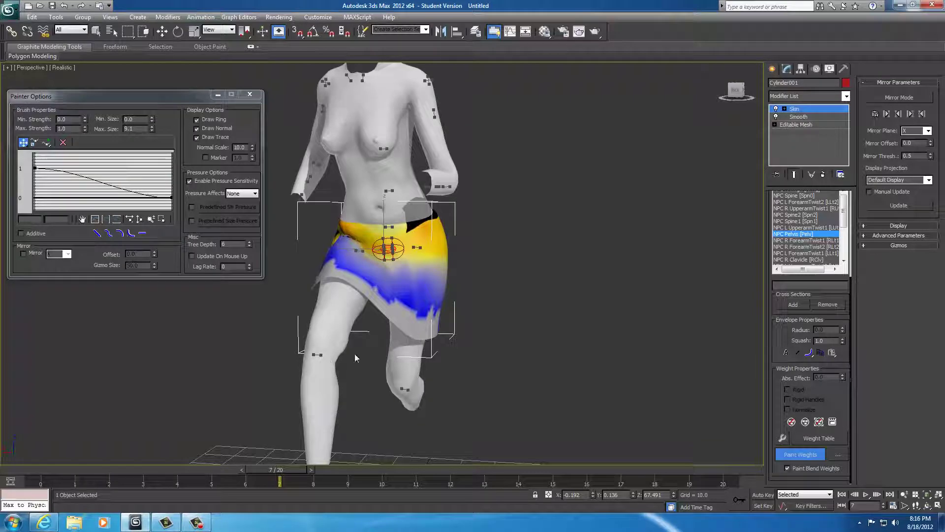
{"action": "middle_click_drag", "start_coordinate": [372, 371], "coordinate": [422, 374], "text": "alt"}
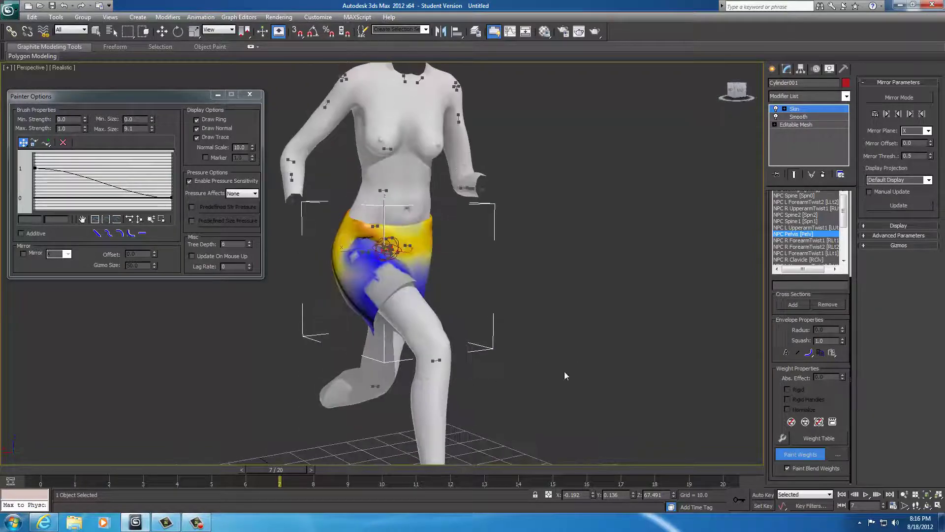
{"action": "mouse_move", "coordinate": [449, 322]}
{"action": "middle_mouse_down", "text": "alt"}
{"action": "mouse_move", "coordinate": [541, 294]}
{"action": "mouse_move", "coordinate": [498, 308]}
{"action": "mouse_move", "coordinate": [497, 318]}
{"action": "mouse_move", "coordinate": [498, 268]}
{"action": "mouse_move", "coordinate": [719, 253]}
{"action": "mouse_move", "coordinate": [557, 254]}
{"action": "middle_mouse_up", "text": "alt"}
{"action": "scroll", "coordinate": [542, 286], "scroll_direction": "down", "scroll_amount": 6}
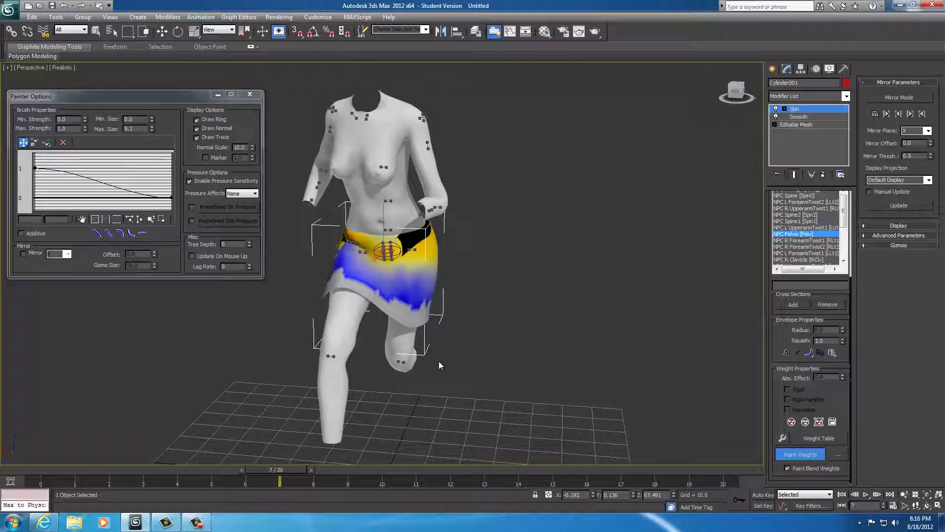
{"action": "middle_click_drag", "start_coordinate": [462, 337], "coordinate": [565, 323], "text": "alt"}
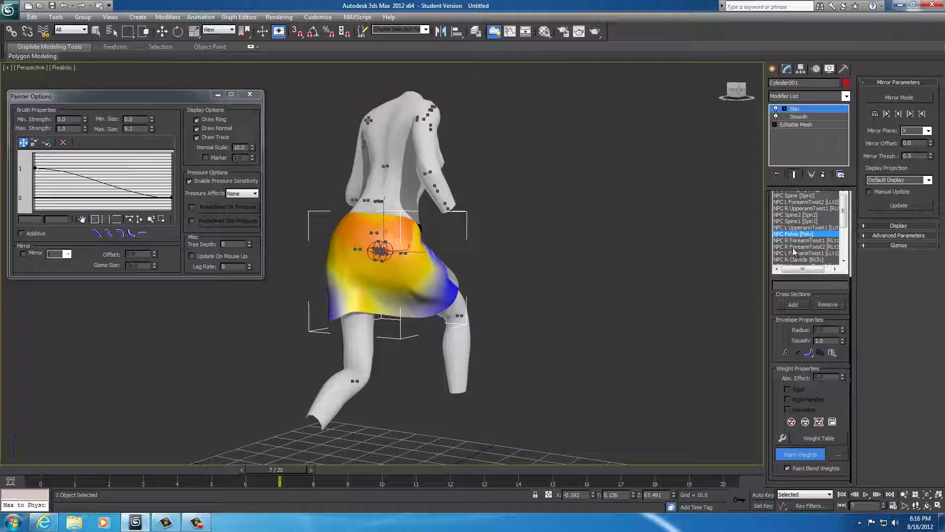
Select the NPC R ForearmTwist2 bone to hide the weight colours on the skirt and check its shape from the front
{"action": "left_click", "coordinate": [812, 247]}
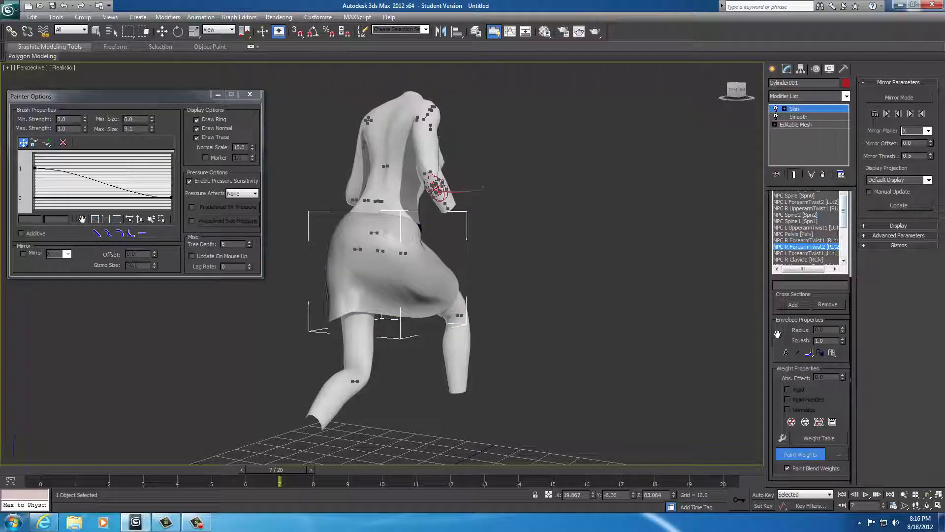
{"action": "scroll", "coordinate": [777, 334], "scroll_direction": "up", "scroll_amount": 4}
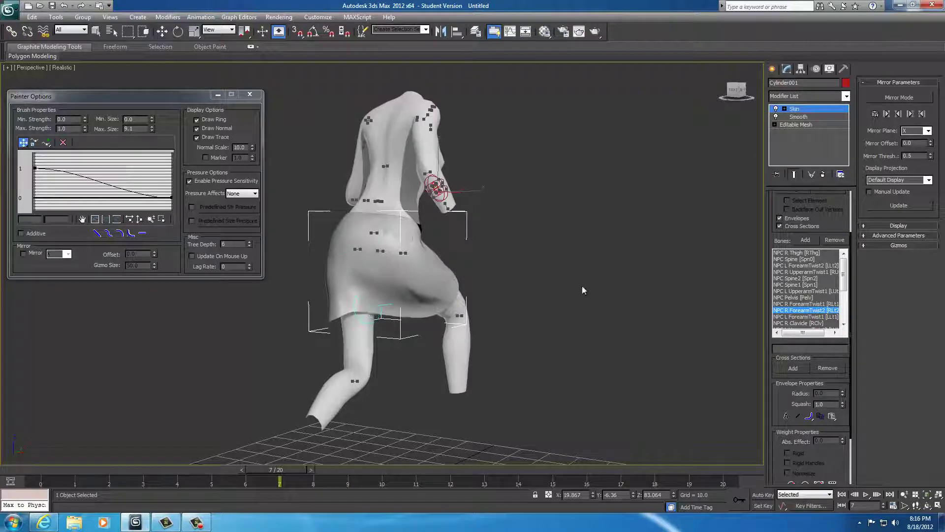
{"action": "middle_click_drag", "start_coordinate": [582, 291], "coordinate": [552, 305], "text": "alt"}
{"action": "scroll", "coordinate": [538, 315], "scroll_direction": "up", "scroll_amount": 6}
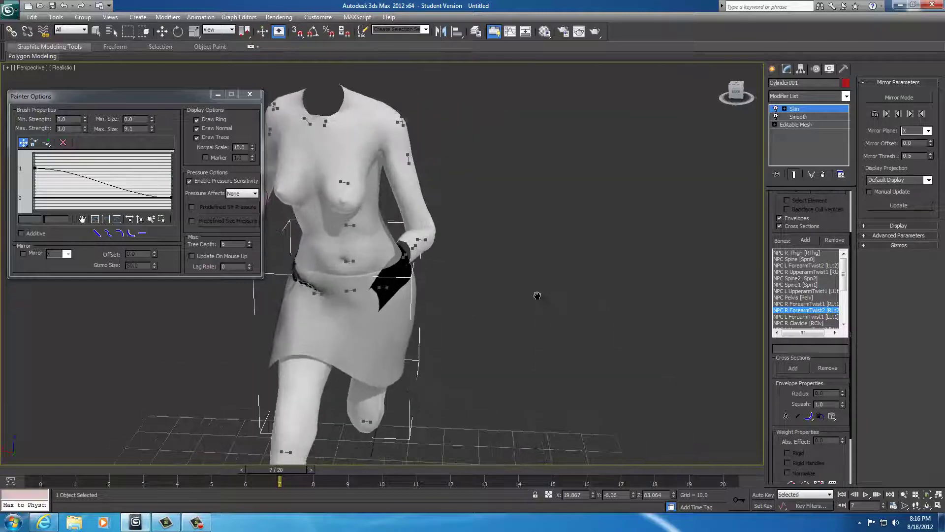
{"action": "middle_click_drag", "start_coordinate": [514, 345], "coordinate": [593, 324], "text": "alt"}
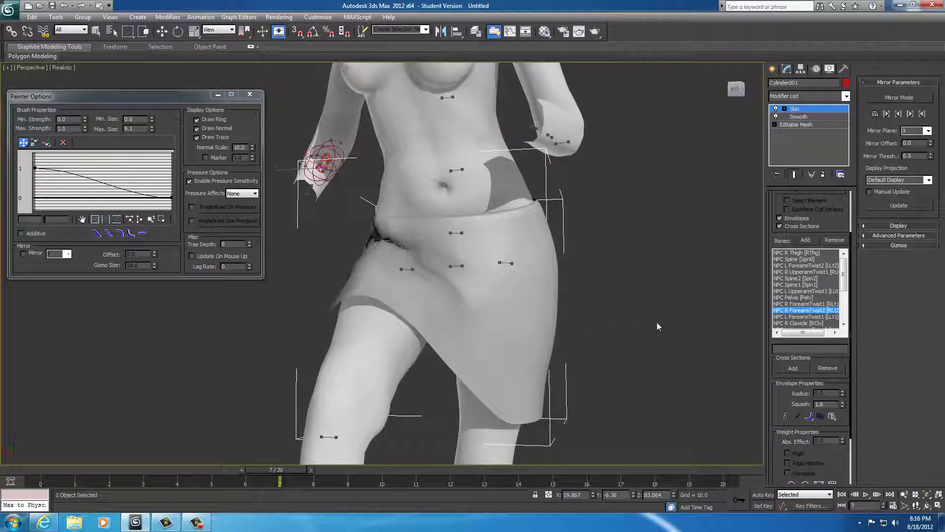
Select the NPC Pelvis bone again, move the animation to frame 16 and examine the front hem over the forward thigh
{"action": "left_click", "coordinate": [793, 298]}
{"action": "middle_click_drag", "start_coordinate": [565, 346], "coordinate": [581, 367], "text": "alt"}
{"action": "left_click_drag", "start_coordinate": [280, 473], "coordinate": [582, 453]}
{"action": "middle_click_drag", "start_coordinate": [620, 394], "coordinate": [659, 396], "text": "alt"}
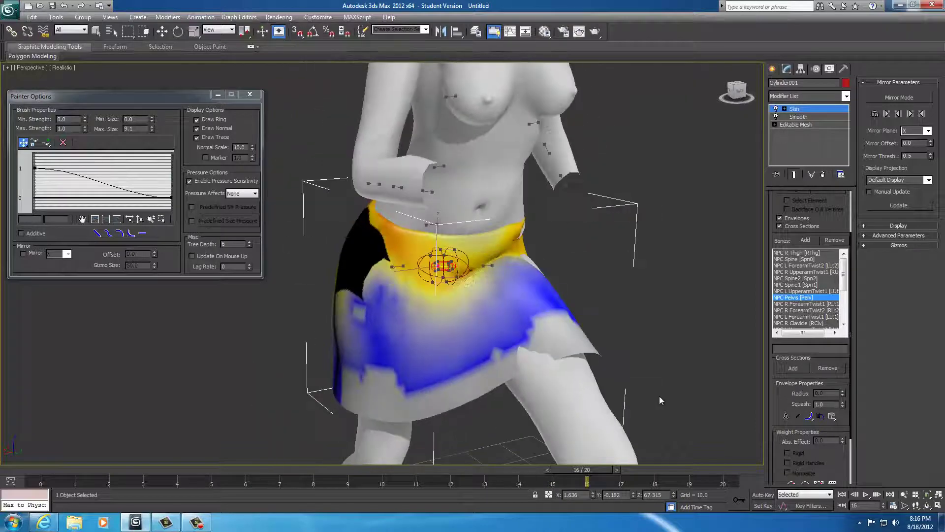
{"action": "middle_click_drag", "start_coordinate": [586, 362], "coordinate": [441, 331], "text": "alt"}
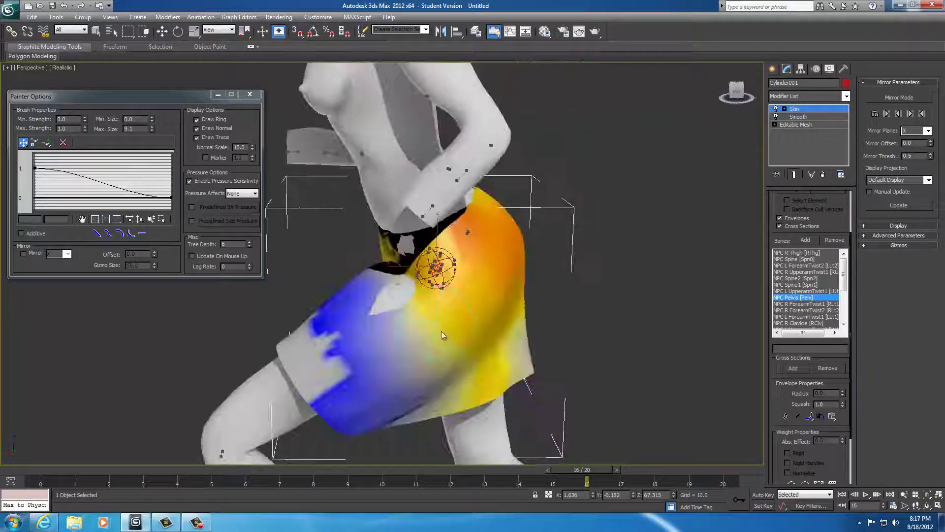
{"action": "middle_click_drag", "start_coordinate": [504, 355], "coordinate": [666, 379], "text": "alt"}
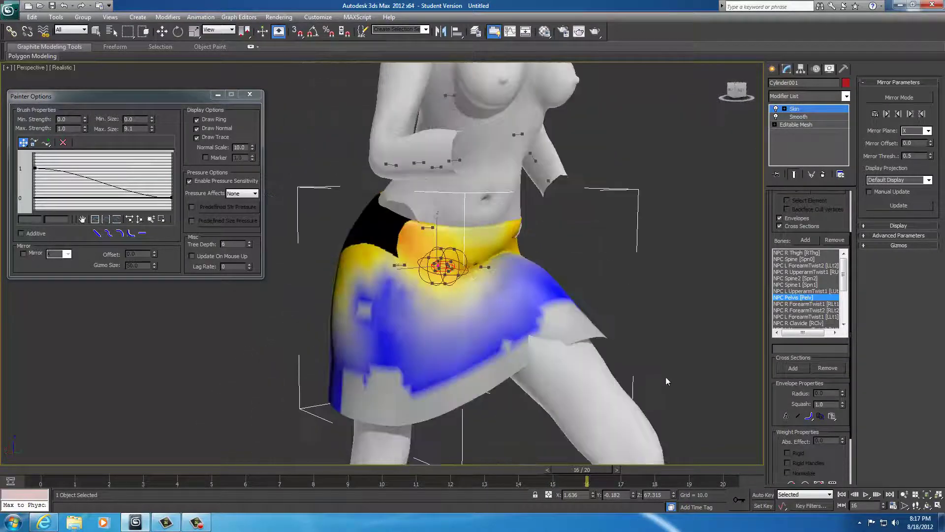
{"action": "middle_click_drag", "start_coordinate": [609, 402], "coordinate": [401, 370]}
{"action": "scroll", "coordinate": [511, 386], "scroll_direction": "up", "scroll_amount": 3}
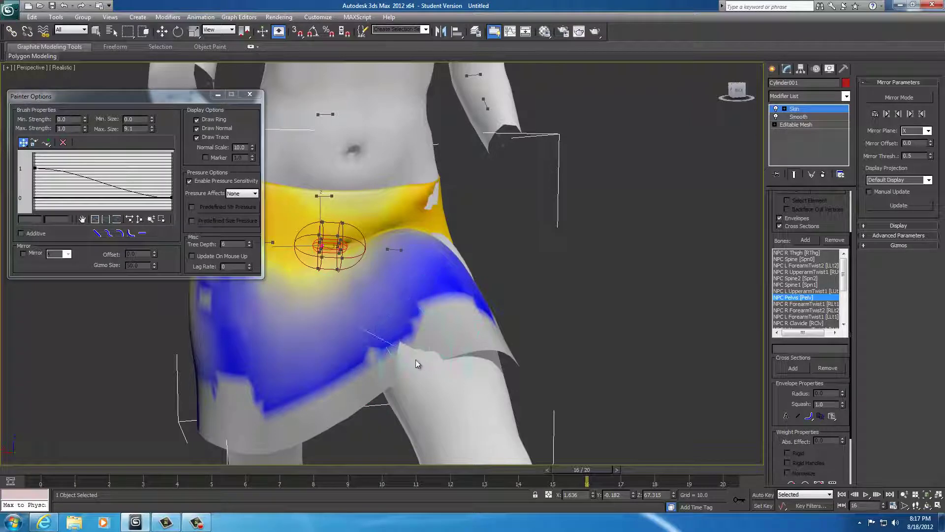
{"action": "middle_click_drag", "start_coordinate": [401, 388], "coordinate": [305, 367], "text": "alt"}
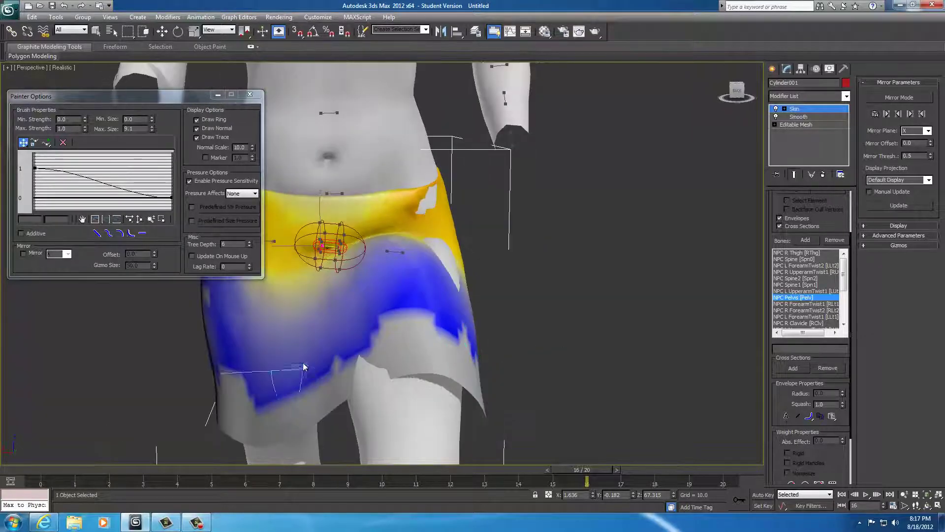
{"action": "middle_click_drag", "start_coordinate": [386, 392], "coordinate": [429, 366], "text": "alt"}
{"action": "left_click_drag", "start_coordinate": [780, 464], "coordinate": [778, 401]}
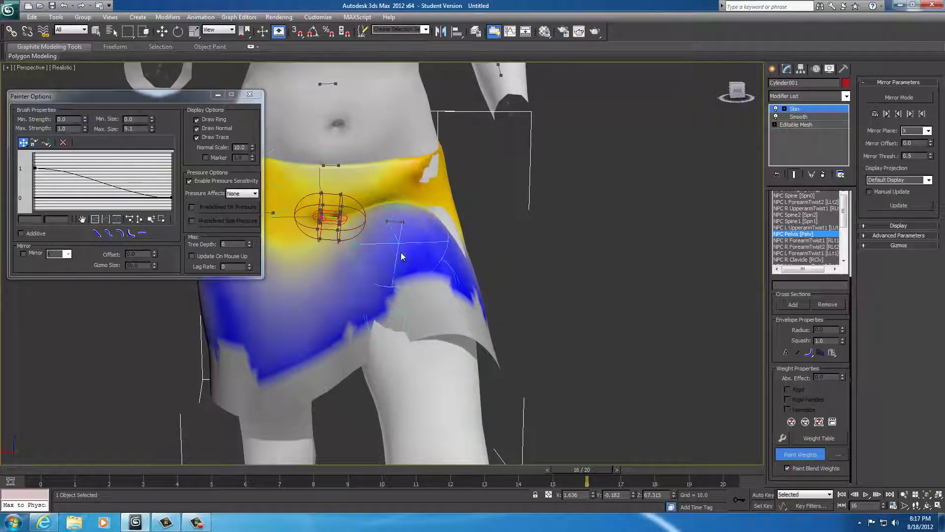
Try to blend the pelvis weight where the thigh pokes through the front hem at frame 16 and undo the strokes
{"action": "mouse_move", "coordinate": [392, 201]}
{"action": "left_mouse_down"}
{"action": "mouse_move", "coordinate": [433, 323]}
{"action": "mouse_move", "coordinate": [422, 306]}
{"action": "mouse_move", "coordinate": [433, 297]}
{"action": "mouse_move", "coordinate": [384, 332]}
{"action": "left_mouse_up"}
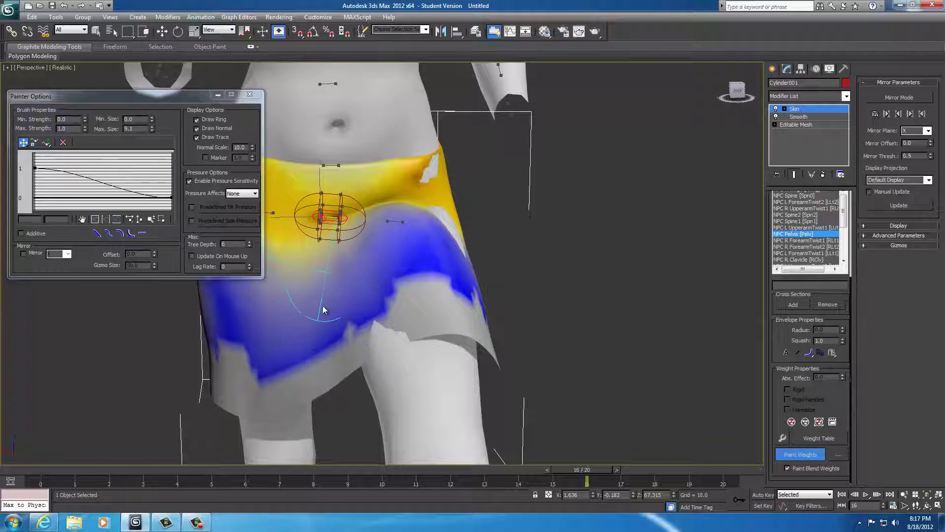
{"action": "middle_click_drag", "start_coordinate": [383, 321], "coordinate": [437, 327], "text": "alt"}
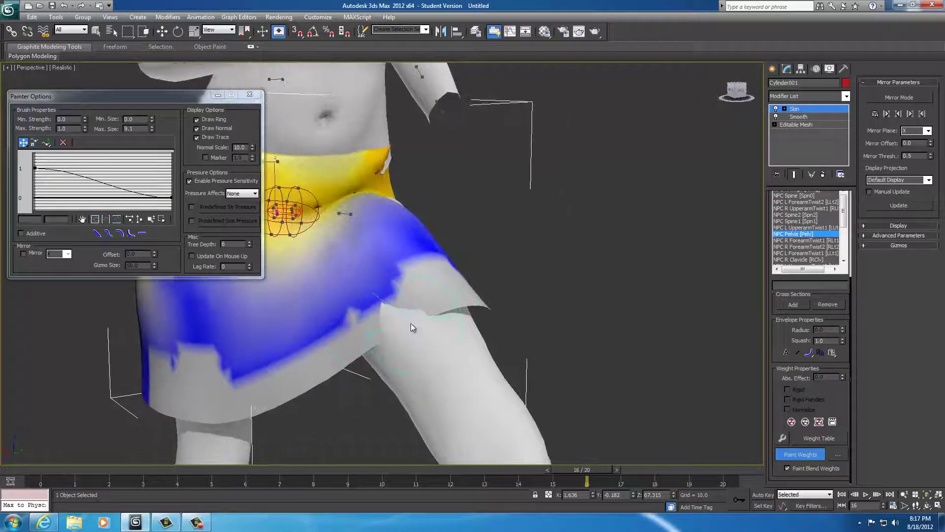
{"action": "mouse_move", "coordinate": [411, 324]}
{"action": "left_mouse_down"}
{"action": "mouse_move", "coordinate": [387, 322]}
{"action": "mouse_move", "coordinate": [409, 317]}
{"action": "mouse_move", "coordinate": [376, 324]}
{"action": "mouse_move", "coordinate": [429, 349]}
{"action": "left_mouse_up"}
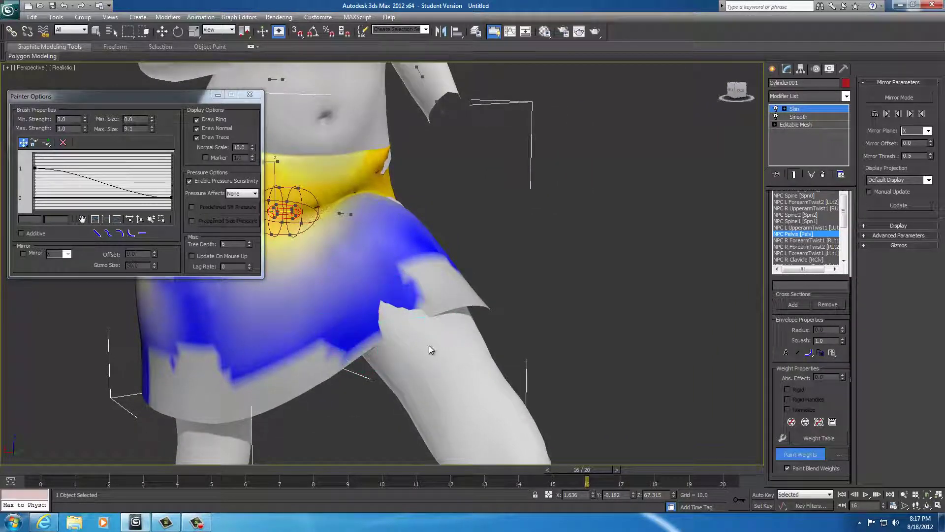
{"action": "key", "text": "ctrl+z"}
{"action": "key", "text": "ctrl+z"}
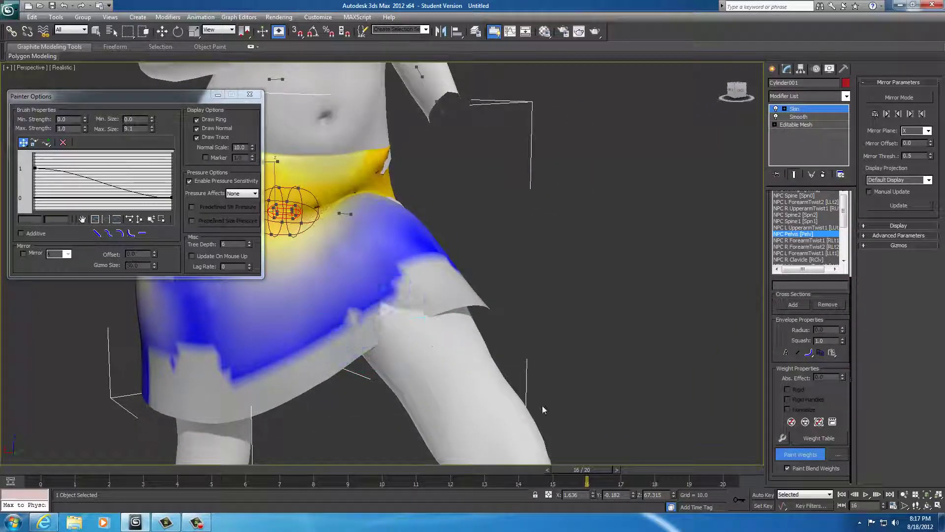
Turn off Paint Blend Weights, set the brush's maximum strength to 0.02, try a pelvis-weight stroke on the front hem and undo it
{"action": "left_click", "coordinate": [788, 470]}
{"action": "left_click_drag", "start_coordinate": [67, 129], "coordinate": [45, 130]}
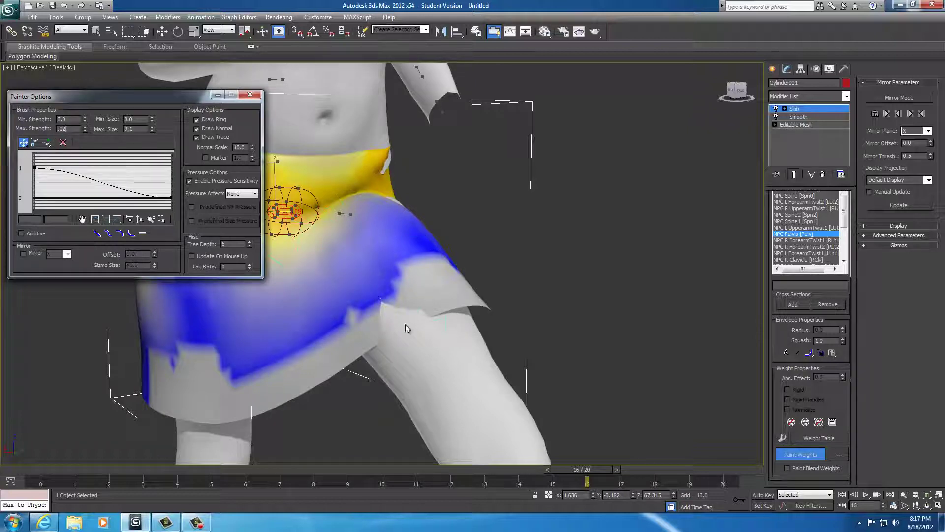
{"action": "mouse_move", "coordinate": [405, 325]}
{"action": "left_mouse_down", "text": "shift"}
{"action": "mouse_move", "coordinate": [379, 308]}
{"action": "mouse_move", "coordinate": [345, 335]}
{"action": "left_mouse_up", "text": "shift"}
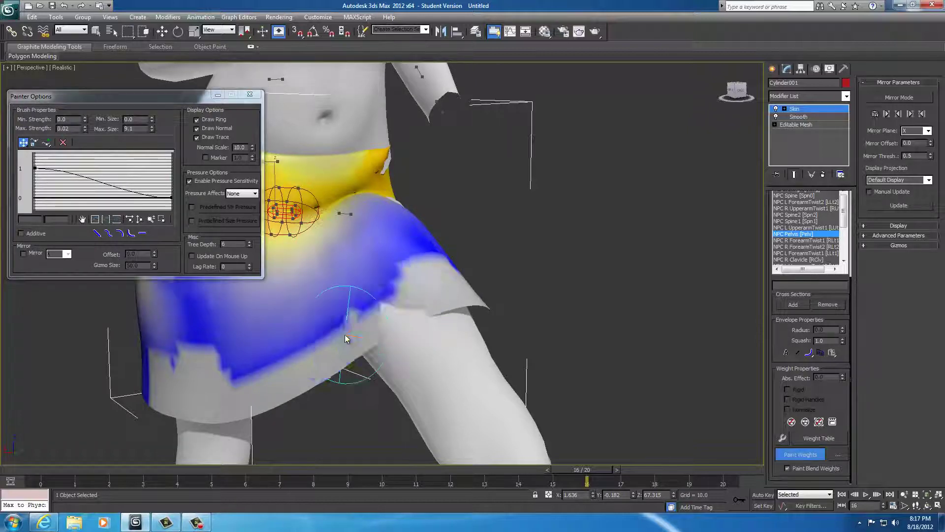
{"action": "scroll", "coordinate": [364, 330], "scroll_direction": "up", "scroll_amount": 3}
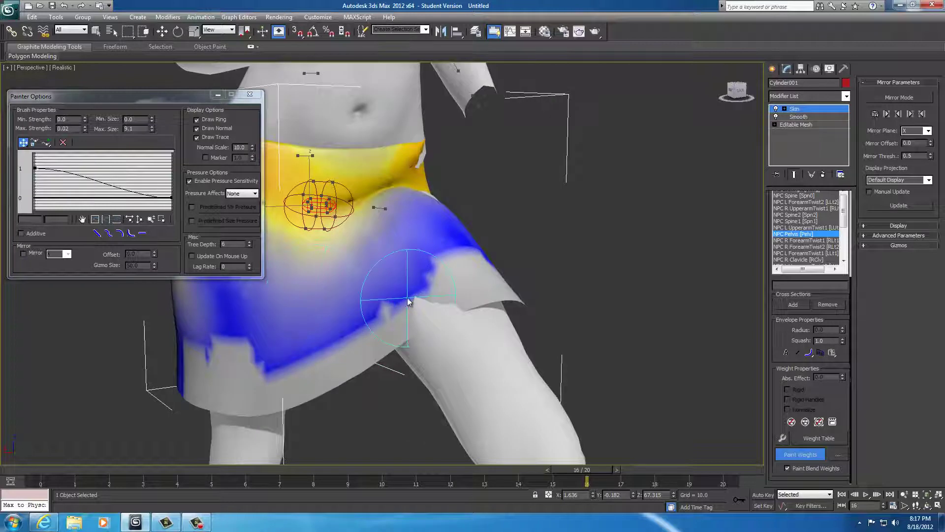
{"action": "mouse_move", "coordinate": [408, 301]}
{"action": "left_mouse_down"}
{"action": "mouse_move", "coordinate": [407, 289]}
{"action": "mouse_move", "coordinate": [396, 308]}
{"action": "mouse_move", "coordinate": [426, 316]}
{"action": "mouse_move", "coordinate": [438, 338]}
{"action": "mouse_move", "coordinate": [401, 351]}
{"action": "left_mouse_up"}
{"action": "key", "text": "ctrl+z"}
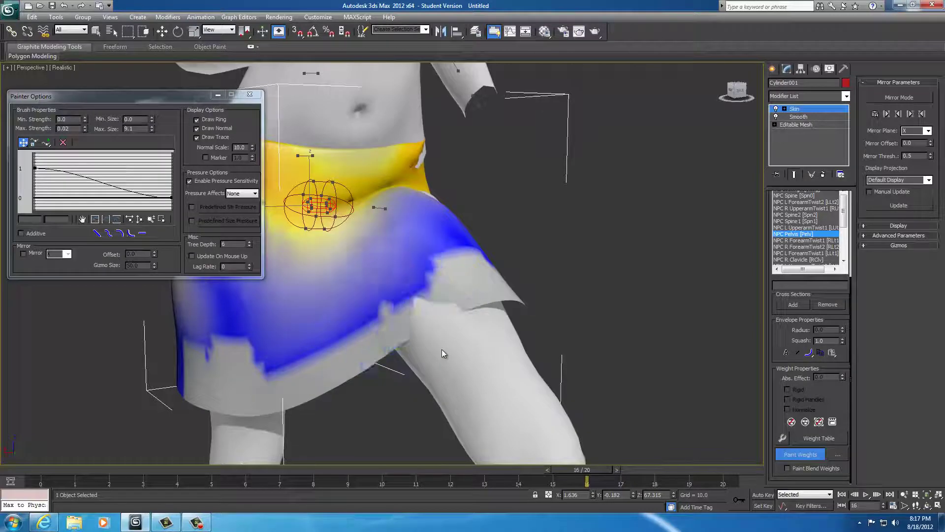
Compare how the neighbouring bones' weights cover the skirt at frame 16 and select the NPC L Thigh bone
{"action": "left_click", "coordinate": [799, 215]}
{"action": "key", "text": "Up"}
{"action": "key", "text": "Up"}
{"action": "key", "text": "Up"}
{"action": "key", "text": "Up"}
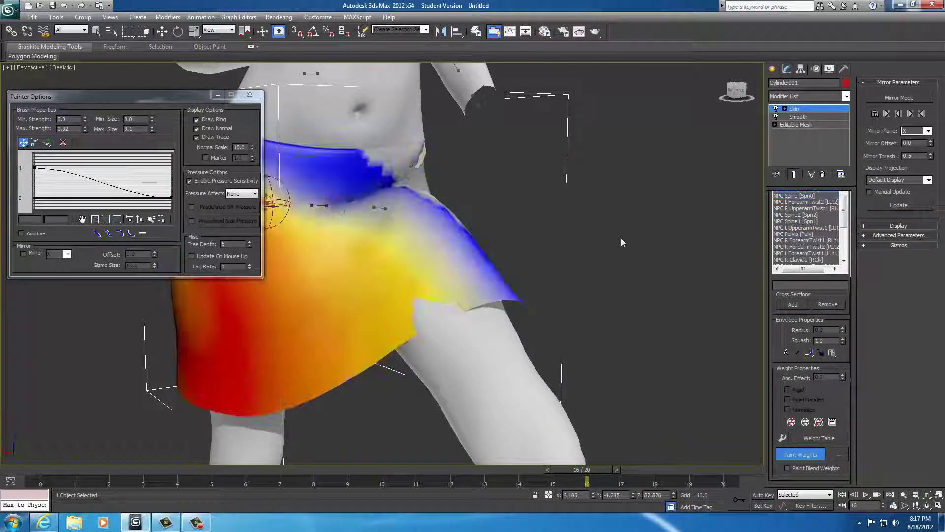
{"action": "key", "text": "Down"}
{"action": "key", "text": "Down"}
{"action": "key", "text": "Down"}
{"action": "key", "text": "Down"}
{"action": "key", "text": "Down"}
{"action": "key", "text": "Down"}
{"action": "key", "text": "Down"}
{"action": "key", "text": "Down"}
{"action": "key", "text": "Down"}
{"action": "key", "text": "Down"}
{"action": "key", "text": "Down"}
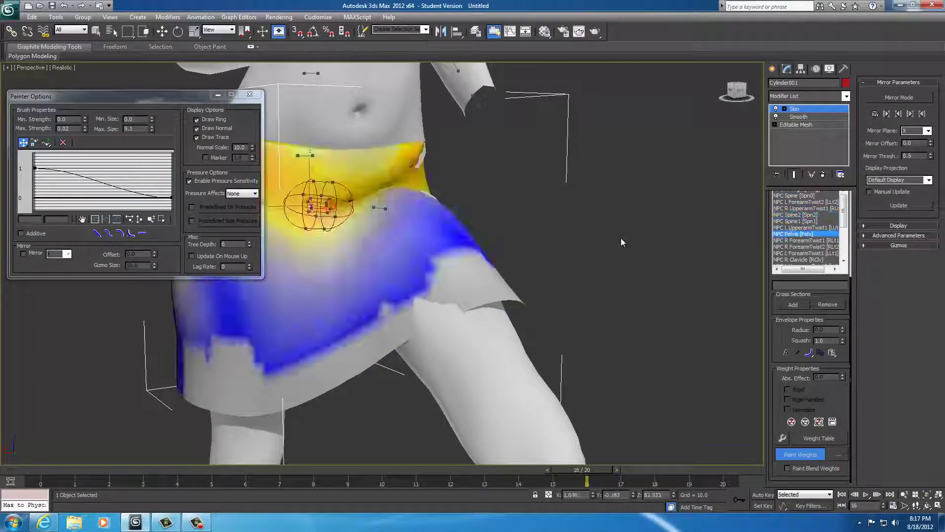
{"action": "key", "text": "Down"}
{"action": "key", "text": "Down"}
{"action": "key", "text": "Down"}
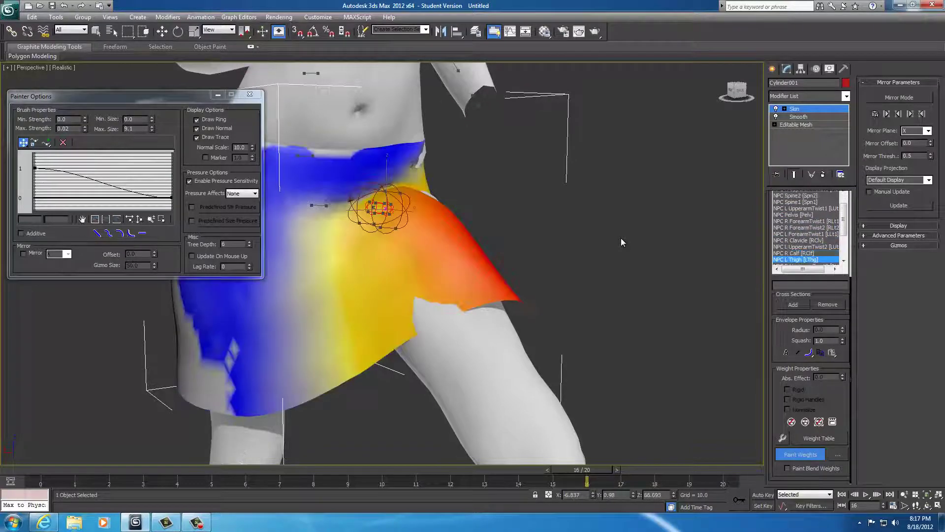
Paint NPC L Thigh weight along the front hem at frame 16 until the skirt covers the forward thigh
{"action": "middle_click_drag", "start_coordinate": [574, 238], "coordinate": [558, 279], "text": "alt"}
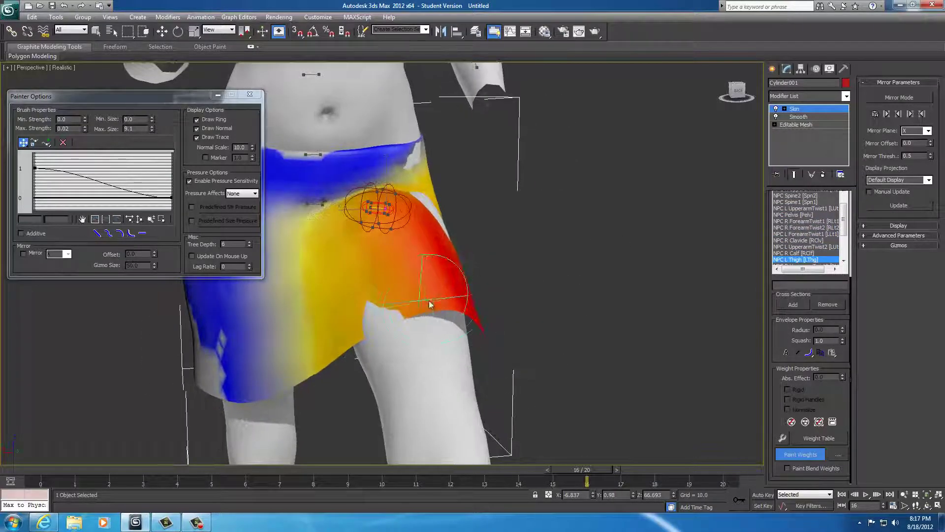
{"action": "middle_click_drag", "start_coordinate": [527, 296], "coordinate": [536, 291], "text": "alt"}
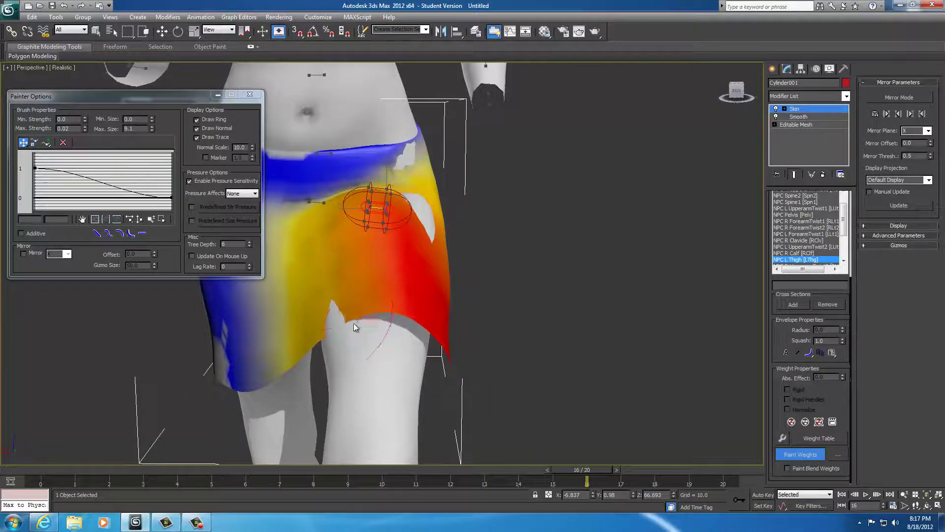
{"action": "mouse_move", "coordinate": [371, 302]}
{"action": "left_mouse_down"}
{"action": "mouse_move", "coordinate": [386, 274]}
{"action": "mouse_move", "coordinate": [375, 267]}
{"action": "mouse_move", "coordinate": [486, 299]}
{"action": "left_mouse_up"}
{"action": "middle_click_drag", "start_coordinate": [487, 299], "coordinate": [301, 317], "text": "alt"}
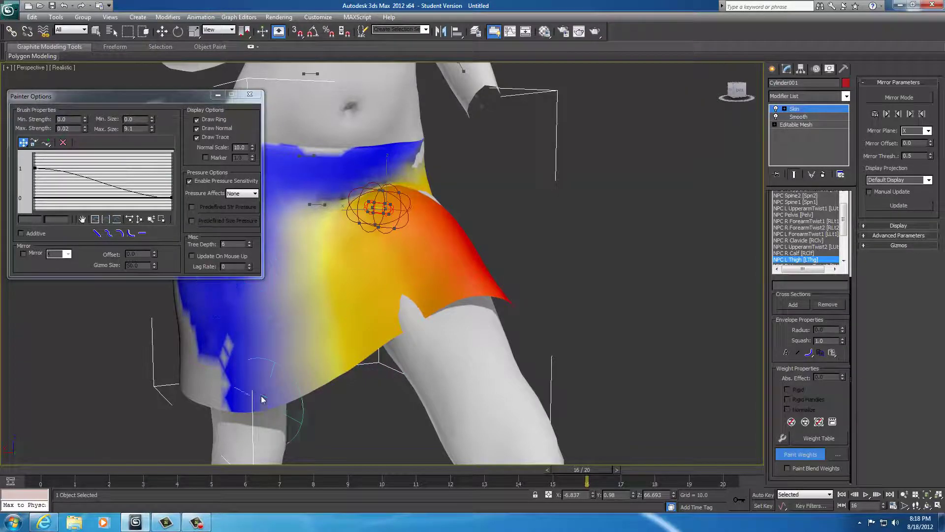
{"action": "mouse_move", "coordinate": [518, 276]}
{"action": "middle_mouse_down", "text": "alt"}
{"action": "mouse_move", "coordinate": [545, 267]}
{"action": "mouse_move", "coordinate": [473, 252]}
{"action": "mouse_move", "coordinate": [557, 257]}
{"action": "middle_mouse_up", "text": "alt"}
{"action": "mouse_move", "coordinate": [432, 304]}
{"action": "left_mouse_down"}
{"action": "mouse_move", "coordinate": [468, 304]}
{"action": "mouse_move", "coordinate": [468, 295]}
{"action": "mouse_move", "coordinate": [441, 315]}
{"action": "mouse_move", "coordinate": [462, 297]}
{"action": "mouse_move", "coordinate": [415, 256]}
{"action": "mouse_move", "coordinate": [453, 312]}
{"action": "mouse_move", "coordinate": [563, 295]}
{"action": "left_mouse_up"}
{"action": "middle_click_drag", "start_coordinate": [562, 292], "coordinate": [487, 285], "text": "alt"}
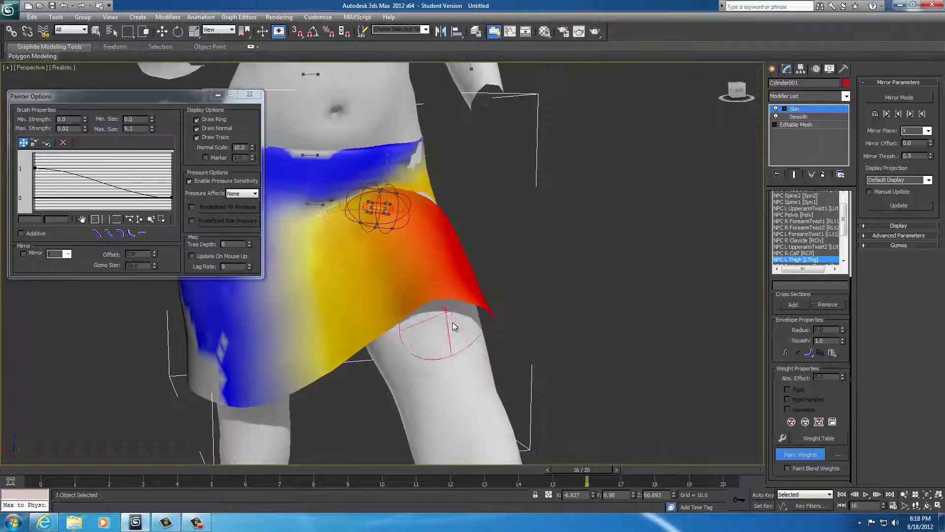
{"action": "mouse_move", "coordinate": [574, 316]}
{"action": "middle_mouse_down", "text": "alt"}
{"action": "mouse_move", "coordinate": [555, 313]}
{"action": "mouse_move", "coordinate": [575, 297]}
{"action": "mouse_move", "coordinate": [562, 309]}
{"action": "mouse_move", "coordinate": [546, 304]}
{"action": "mouse_move", "coordinate": [566, 295]}
{"action": "mouse_move", "coordinate": [563, 306]}
{"action": "mouse_move", "coordinate": [591, 306]}
{"action": "middle_mouse_up", "text": "alt"}
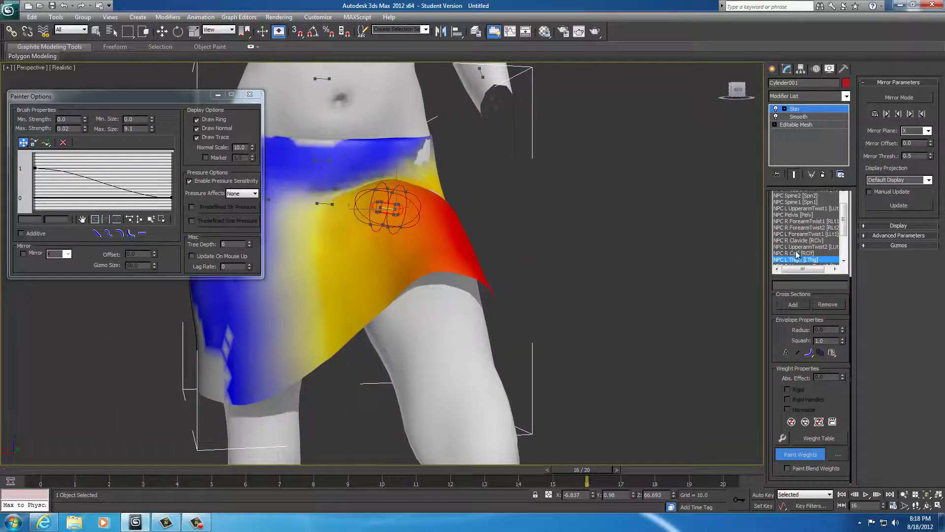
Select the NPC Pelvis bone and try to paint its weight onto the front hem beside the forward thigh
{"action": "key", "text": "Up"}
{"action": "key", "text": "Up"}
{"action": "key", "text": "Up"}
{"action": "key", "text": "Up"}
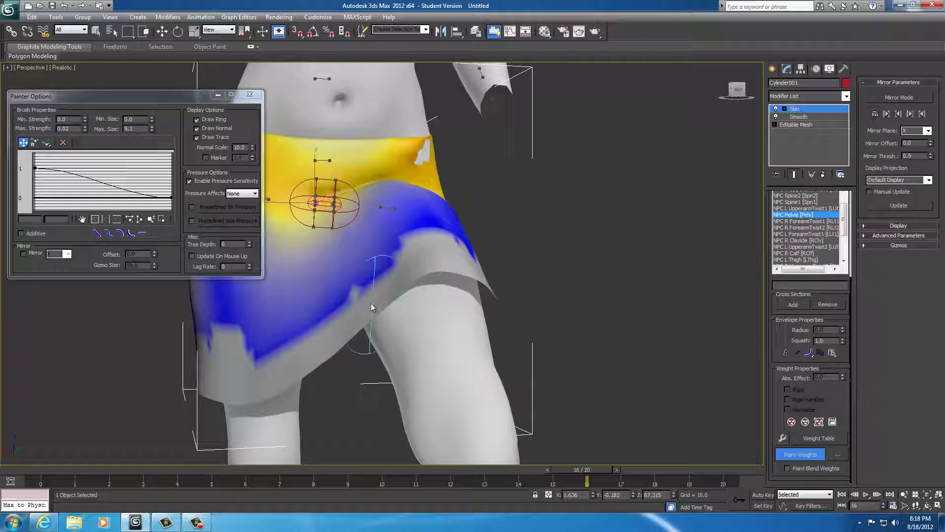
{"action": "left_click_drag", "start_coordinate": [343, 249], "coordinate": [357, 296]}
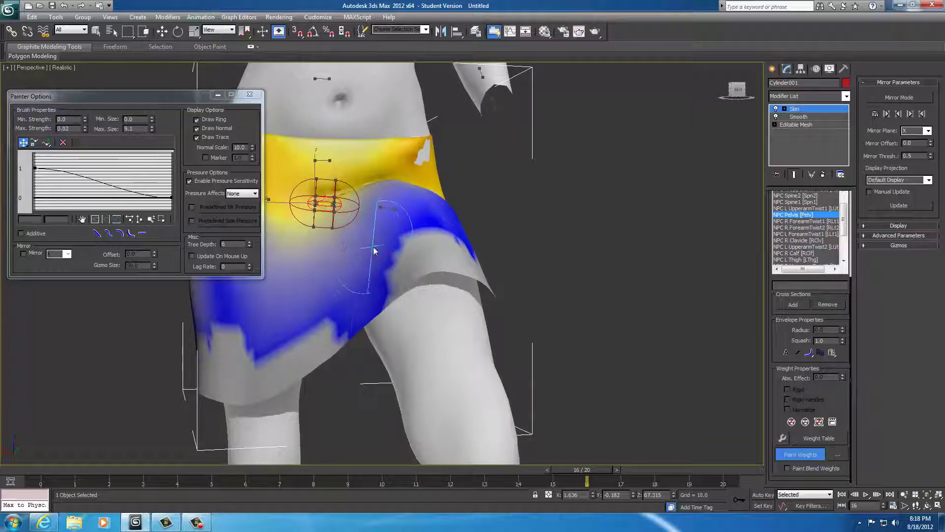
{"action": "left_click_drag", "start_coordinate": [374, 251], "coordinate": [368, 225]}
{"action": "left_click_drag", "start_coordinate": [372, 267], "coordinate": [356, 304]}
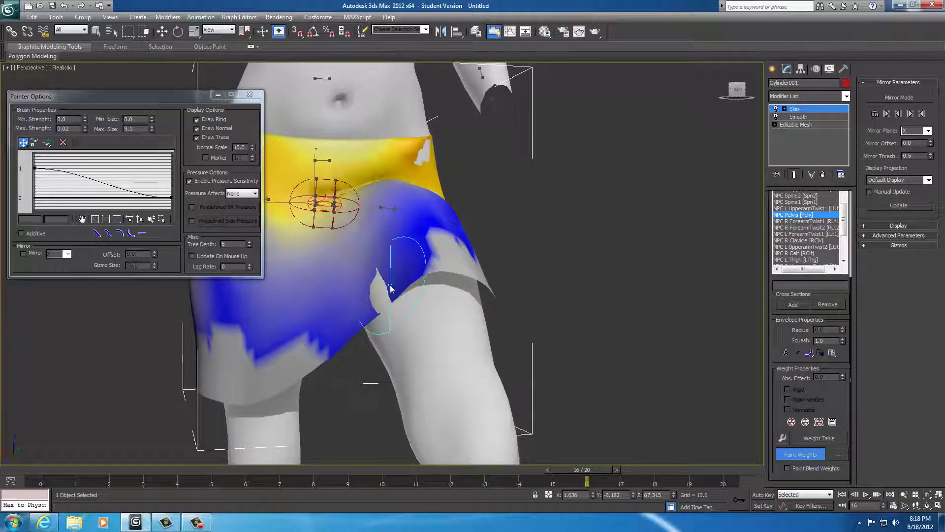
Select the NPC R ForearmTwist1 bone to hide the weight colours and examine the skirt's front hem at frame 17
{"action": "key", "text": "Down"}
{"action": "middle_click_drag", "start_coordinate": [606, 292], "coordinate": [585, 309], "text": "alt"}
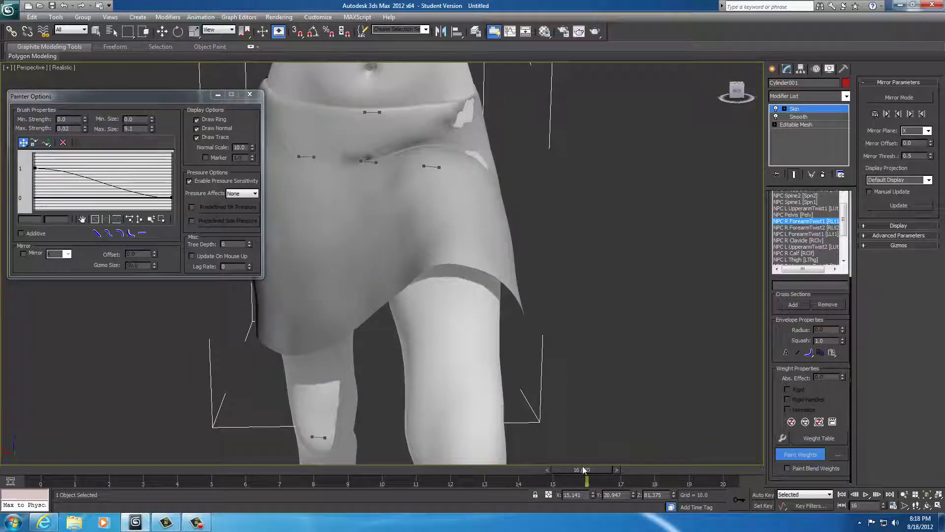
{"action": "mouse_move", "coordinate": [584, 469]}
{"action": "left_mouse_down"}
{"action": "mouse_move", "coordinate": [22, 466]}
{"action": "mouse_move", "coordinate": [660, 470]}
{"action": "mouse_move", "coordinate": [612, 469]}
{"action": "left_mouse_up"}
{"action": "middle_click_drag", "start_coordinate": [529, 373], "coordinate": [572, 360], "text": "alt"}
{"action": "mouse_move", "coordinate": [529, 327]}
{"action": "middle_mouse_down"}
{"action": "mouse_move", "coordinate": [559, 391]}
{"action": "mouse_move", "coordinate": [525, 405]}
{"action": "mouse_move", "coordinate": [549, 341]}
{"action": "mouse_move", "coordinate": [563, 338]}
{"action": "mouse_move", "coordinate": [517, 409]}
{"action": "middle_mouse_up"}
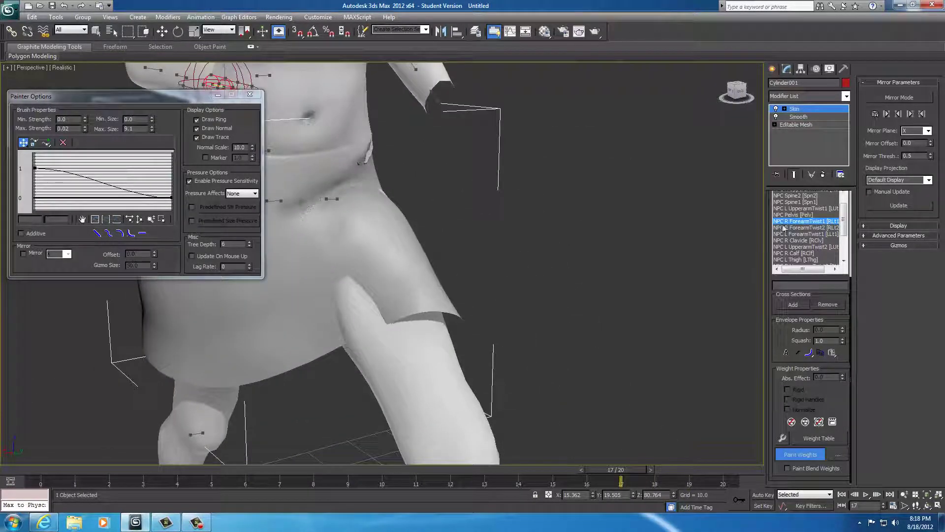
Select the NPC L Thigh bone and paint its weight over the front hem where the thigh pokes through at frame 17
{"action": "key", "text": "Down"}
{"action": "key", "text": "Down"}
{"action": "key", "text": "Down"}
{"action": "key", "text": "Down"}
{"action": "key", "text": "Down"}
{"action": "key", "text": "Down"}
{"action": "key", "text": "Down"}
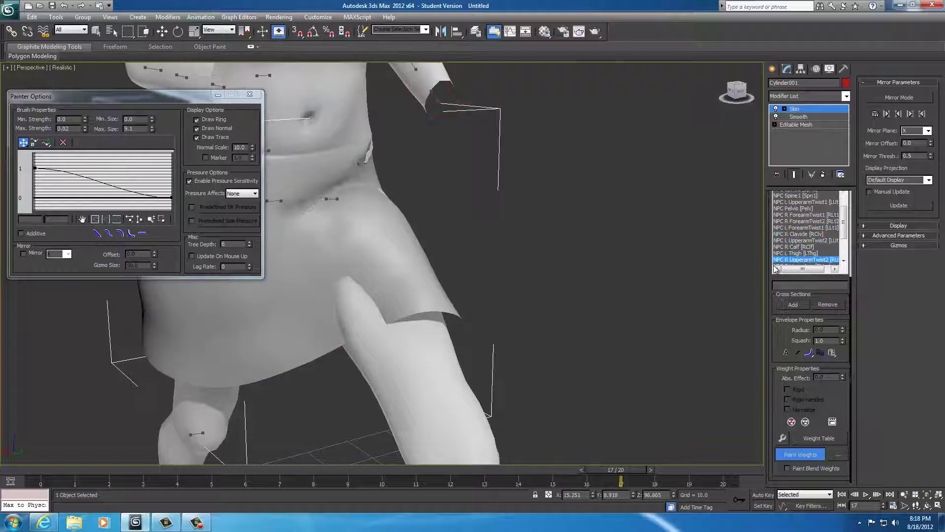
{"action": "key", "text": "Up"}
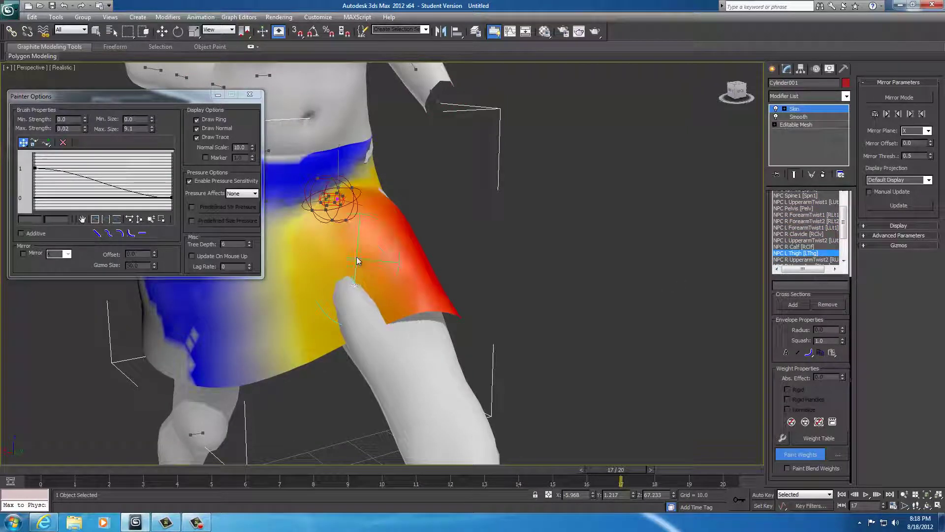
{"action": "left_click_drag", "start_coordinate": [375, 336], "coordinate": [380, 333]}
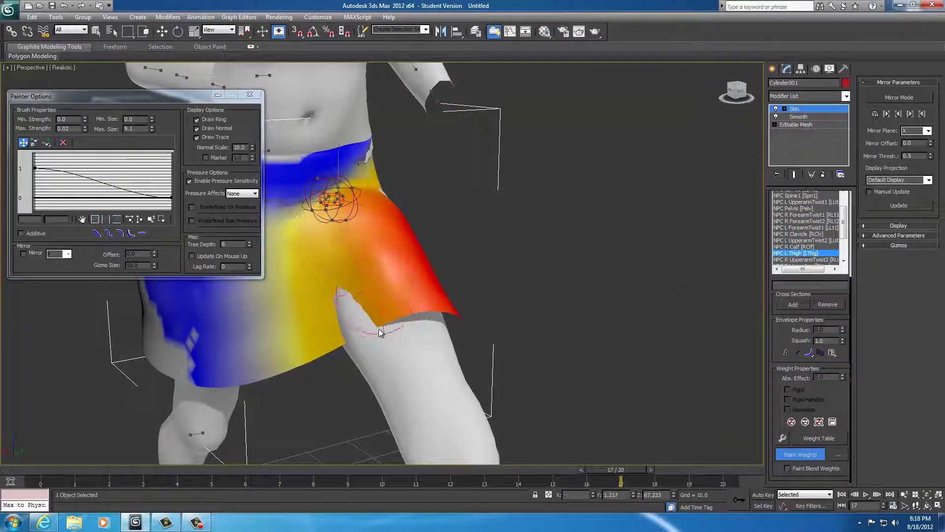
{"action": "left_click_drag", "start_coordinate": [373, 262], "coordinate": [360, 254]}
{"action": "left_click_drag", "start_coordinate": [396, 352], "coordinate": [362, 308]}
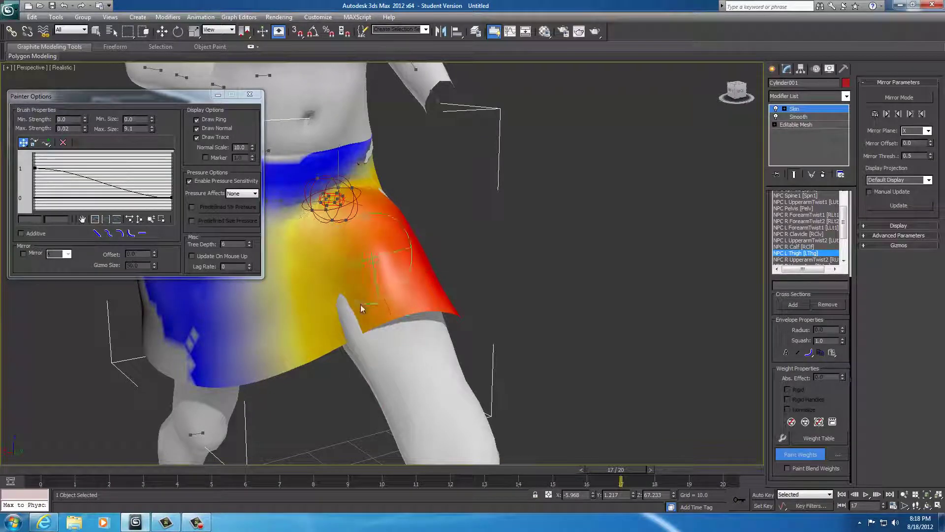
{"action": "left_click_drag", "start_coordinate": [385, 269], "coordinate": [440, 346]}
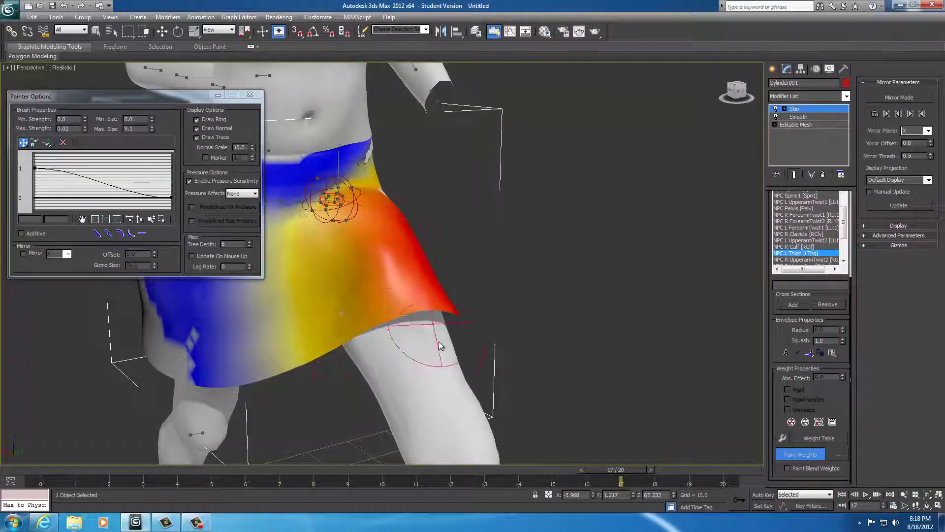
Set the brush's maximum strength to 1.0 and examine the skirt's front and left side at frame 17
{"action": "mouse_move", "coordinate": [527, 323]}
{"action": "middle_mouse_down", "text": "alt"}
{"action": "mouse_move", "coordinate": [498, 319]}
{"action": "mouse_move", "coordinate": [546, 355]}
{"action": "mouse_move", "coordinate": [558, 350]}
{"action": "middle_mouse_up", "text": "alt"}
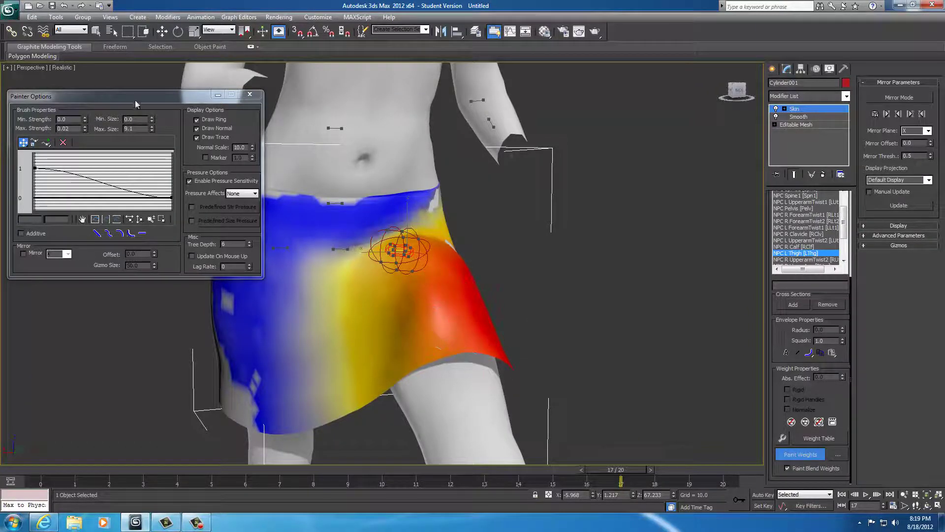
{"action": "double_click", "coordinate": [74, 128]}
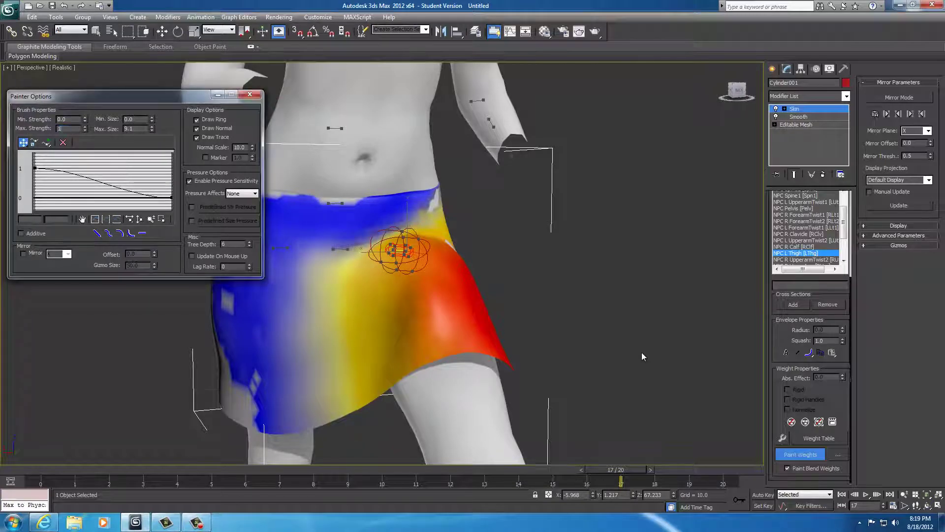
{"action": "middle_click_drag", "start_coordinate": [599, 349], "coordinate": [602, 352], "text": "alt"}
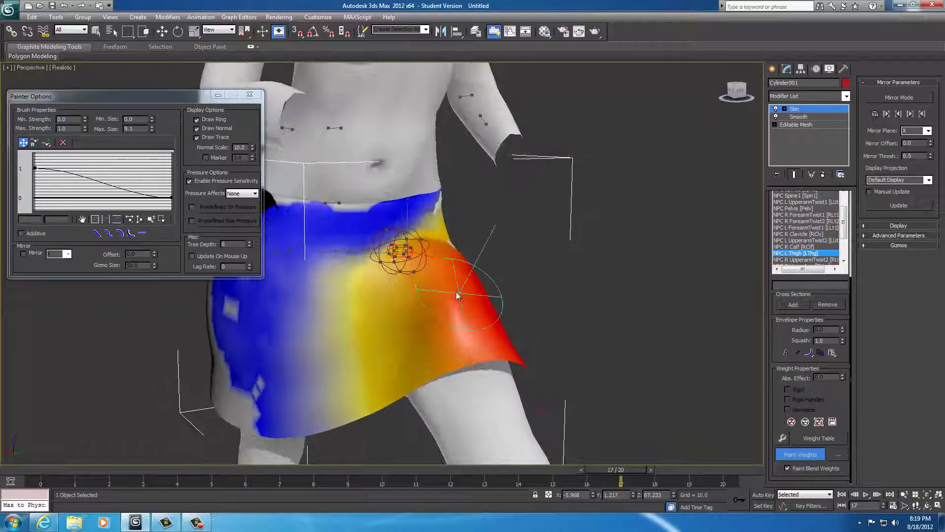
{"action": "middle_click_drag", "start_coordinate": [643, 389], "coordinate": [592, 377], "text": "alt"}
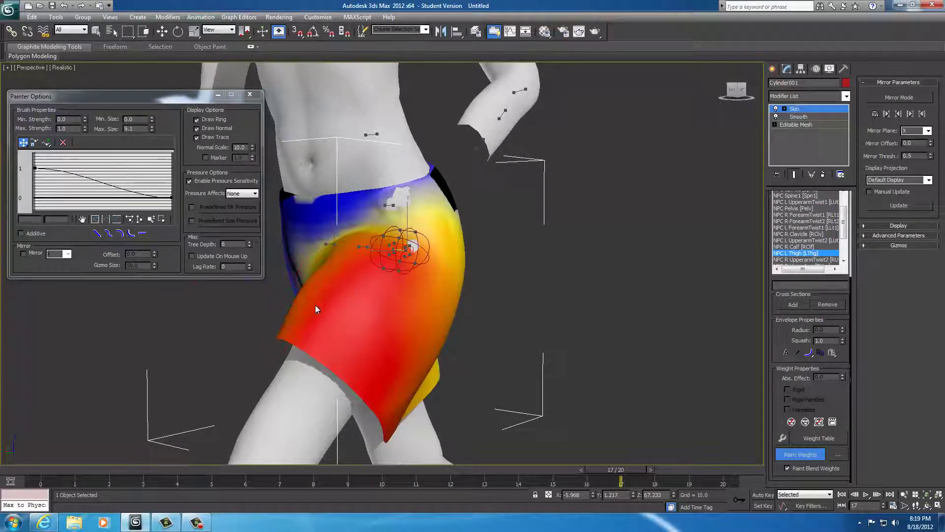
{"action": "middle_click_drag", "start_coordinate": [316, 309], "coordinate": [618, 371], "text": "alt"}
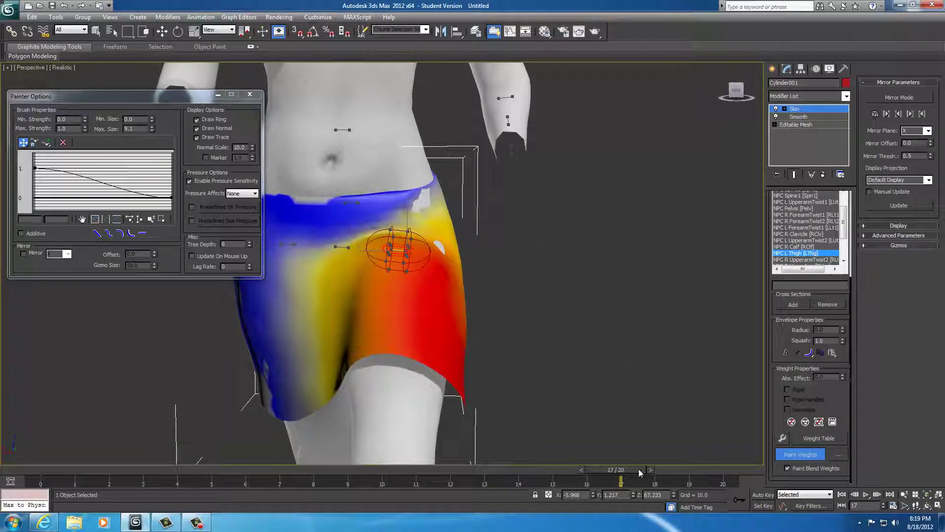
Move the animation to frame 7, reactivate weight painting and examine the waistband and the crease above the raised thigh
{"action": "mouse_move", "coordinate": [638, 469]}
{"action": "left_mouse_down"}
{"action": "mouse_move", "coordinate": [197, 471]}
{"action": "mouse_move", "coordinate": [758, 476]}
{"action": "mouse_move", "coordinate": [29, 468]}
{"action": "mouse_move", "coordinate": [314, 468]}
{"action": "mouse_move", "coordinate": [267, 467]}
{"action": "mouse_move", "coordinate": [279, 467]}
{"action": "left_mouse_up"}
{"action": "left_click", "coordinate": [799, 454]}
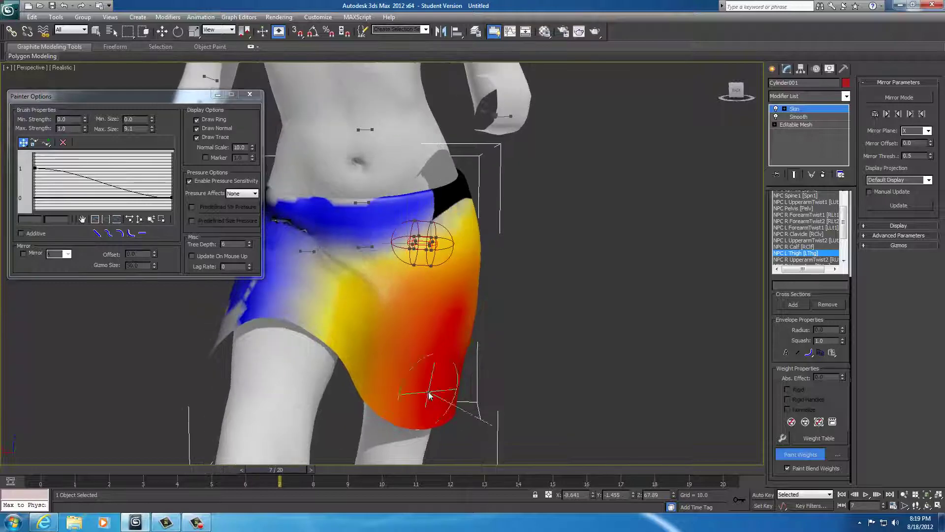
{"action": "middle_click_drag", "start_coordinate": [429, 392], "coordinate": [528, 395], "text": "alt"}
{"action": "scroll", "coordinate": [472, 393], "scroll_direction": "up", "scroll_amount": 4}
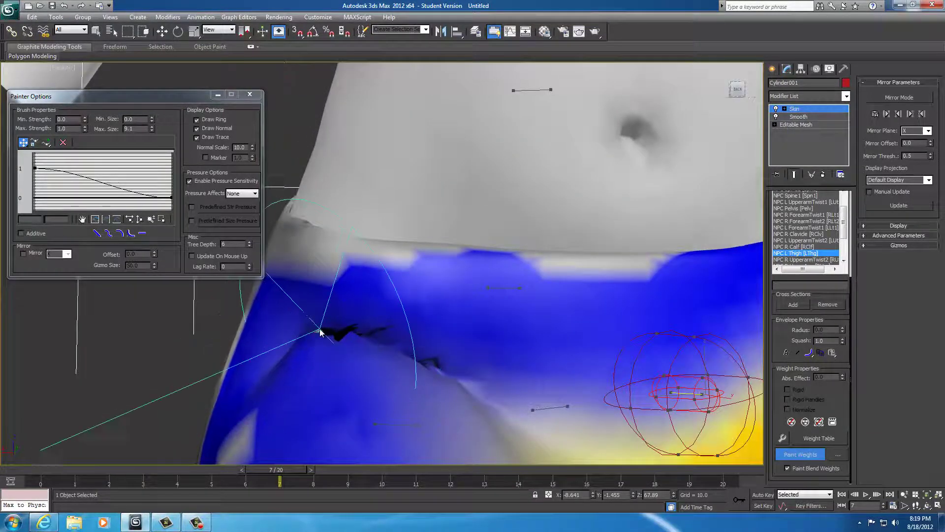
{"action": "scroll", "coordinate": [460, 361], "scroll_direction": "down", "scroll_amount": 6}
{"action": "middle_click_drag", "start_coordinate": [454, 397], "coordinate": [495, 402], "text": "alt"}
{"action": "scroll", "coordinate": [492, 363], "scroll_direction": "up", "scroll_amount": 3}
{"action": "middle_click_drag", "start_coordinate": [492, 362], "coordinate": [339, 312], "text": "alt"}
{"action": "middle_click_drag", "start_coordinate": [464, 329], "coordinate": [543, 370], "text": "alt"}
{"action": "scroll", "coordinate": [595, 407], "scroll_direction": "up", "scroll_amount": 3}
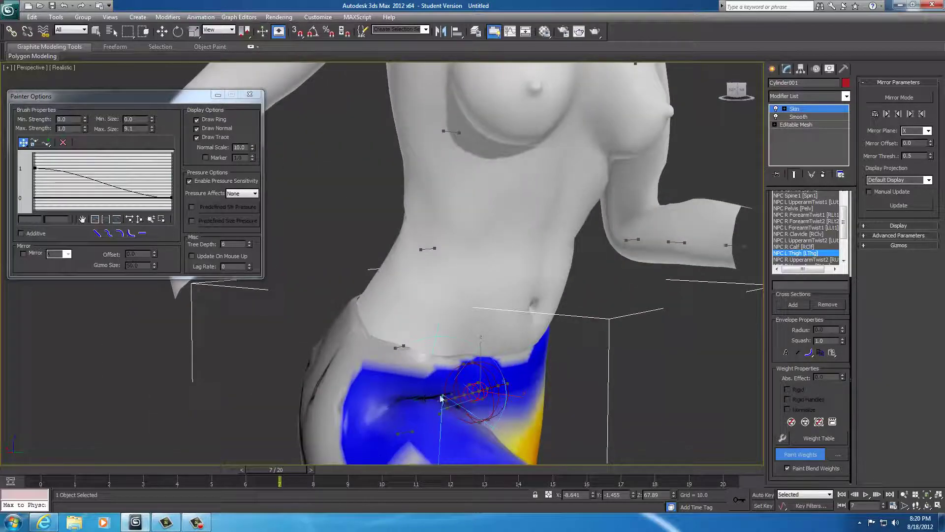
Touch up the skirt's weights with a blend stroke along the rear of the hip at frame 7
{"action": "mouse_move", "coordinate": [696, 391]}
{"action": "middle_mouse_down", "text": "alt"}
{"action": "mouse_move", "coordinate": [586, 386]}
{"action": "mouse_move", "coordinate": [700, 374]}
{"action": "mouse_move", "coordinate": [560, 382]}
{"action": "mouse_move", "coordinate": [577, 367]}
{"action": "mouse_move", "coordinate": [619, 387]}
{"action": "middle_mouse_up", "text": "alt"}
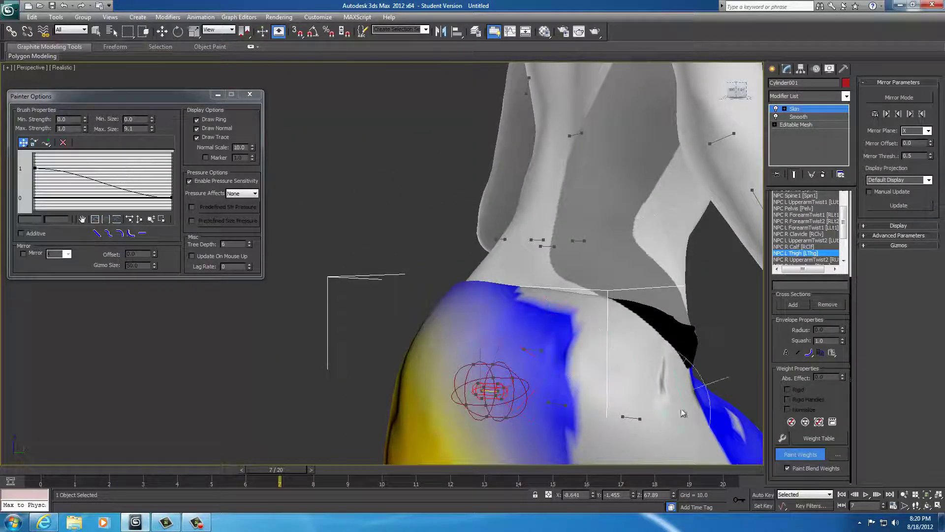
{"action": "middle_click_drag", "start_coordinate": [681, 413], "coordinate": [615, 394], "text": "alt"}
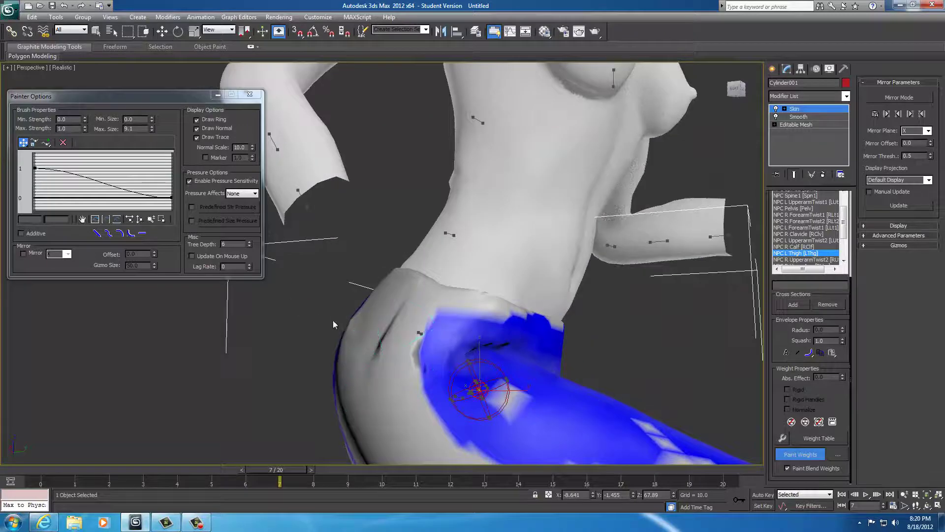
{"action": "left_click_drag", "start_coordinate": [353, 322], "coordinate": [340, 335]}
{"action": "mouse_move", "coordinate": [507, 366]}
{"action": "middle_mouse_down", "text": "alt"}
{"action": "mouse_move", "coordinate": [492, 369]}
{"action": "mouse_move", "coordinate": [612, 360]}
{"action": "mouse_move", "coordinate": [581, 412]}
{"action": "mouse_move", "coordinate": [582, 366]}
{"action": "mouse_move", "coordinate": [598, 350]}
{"action": "middle_mouse_up", "text": "alt"}
{"action": "scroll", "coordinate": [600, 350], "scroll_direction": "down", "scroll_amount": 3}
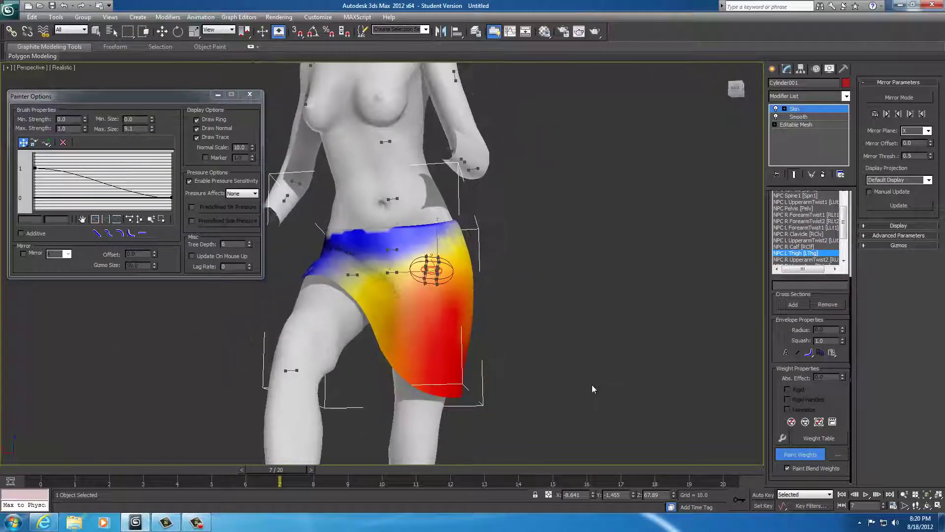
{"action": "middle_click_drag", "start_coordinate": [592, 384], "coordinate": [562, 383], "text": "alt"}
At frame 16, paint NPC L Thigh weight over the poke-through on the upper left thigh, without blending, at maximum strength 0.02
{"action": "mouse_move", "coordinate": [274, 469]}
{"action": "left_mouse_down"}
{"action": "mouse_move", "coordinate": [624, 472]}
{"action": "mouse_move", "coordinate": [580, 469]}
{"action": "left_mouse_up"}
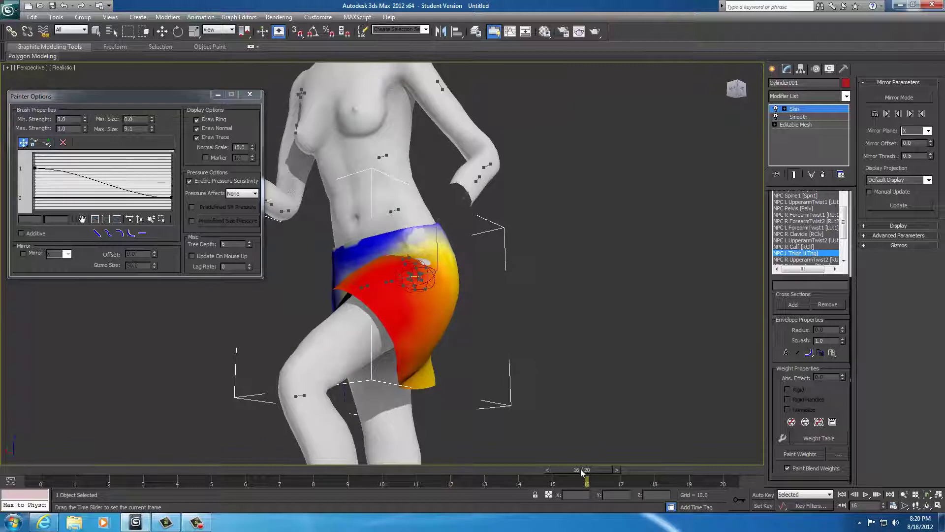
{"action": "scroll", "coordinate": [552, 361], "scroll_direction": "up", "scroll_amount": 5}
{"action": "middle_click_drag", "start_coordinate": [552, 324], "coordinate": [539, 347], "text": "alt"}
{"action": "mouse_move", "coordinate": [607, 359]}
{"action": "middle_mouse_down", "text": "alt"}
{"action": "mouse_move", "coordinate": [582, 387]}
{"action": "mouse_move", "coordinate": [573, 359]}
{"action": "mouse_move", "coordinate": [566, 367]}
{"action": "middle_mouse_up", "text": "alt"}
{"action": "scroll", "coordinate": [581, 380], "scroll_direction": "up", "scroll_amount": 3}
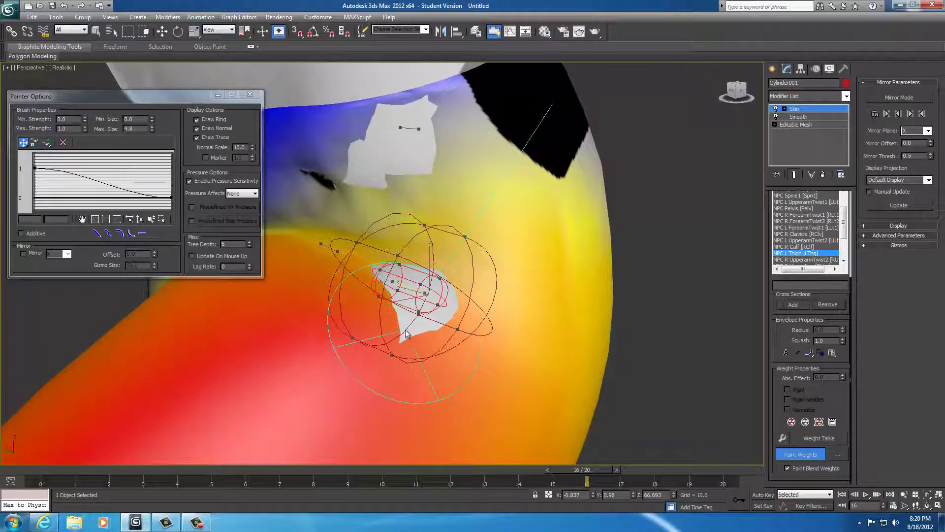
{"action": "double_click", "coordinate": [75, 129]}
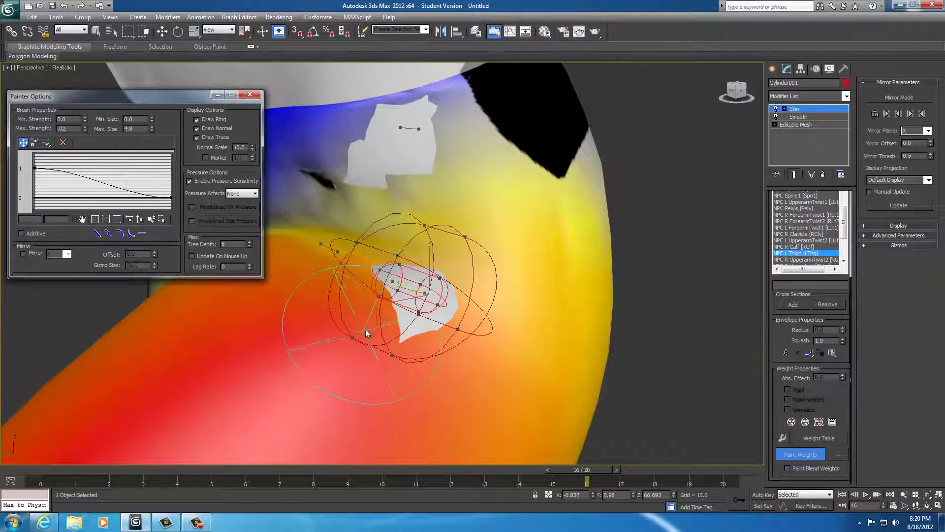
{"action": "left_click_drag", "start_coordinate": [396, 325], "coordinate": [426, 302]}
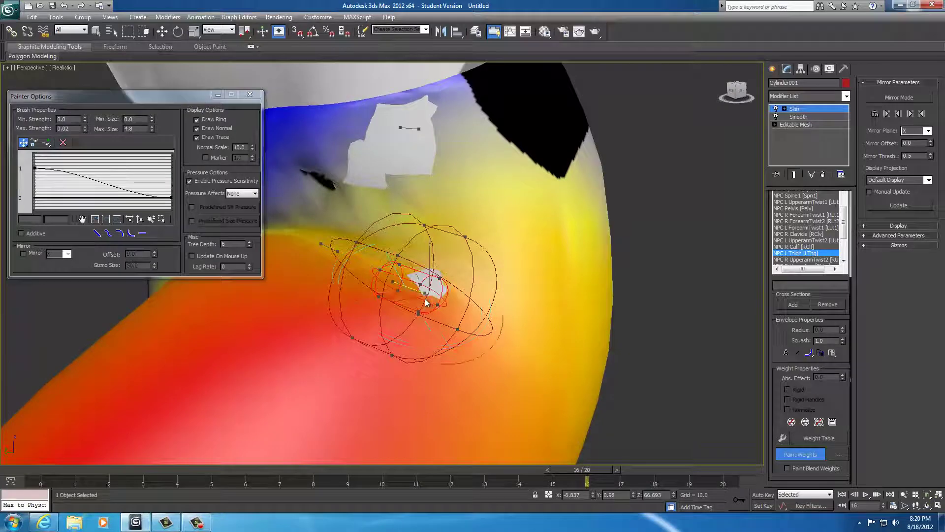
Select the NPC Pelvis bone and paint its weight over the body patch poking through just below the waistband at the left hip
{"action": "middle_click_drag", "start_coordinate": [516, 330], "coordinate": [446, 291], "text": "alt"}
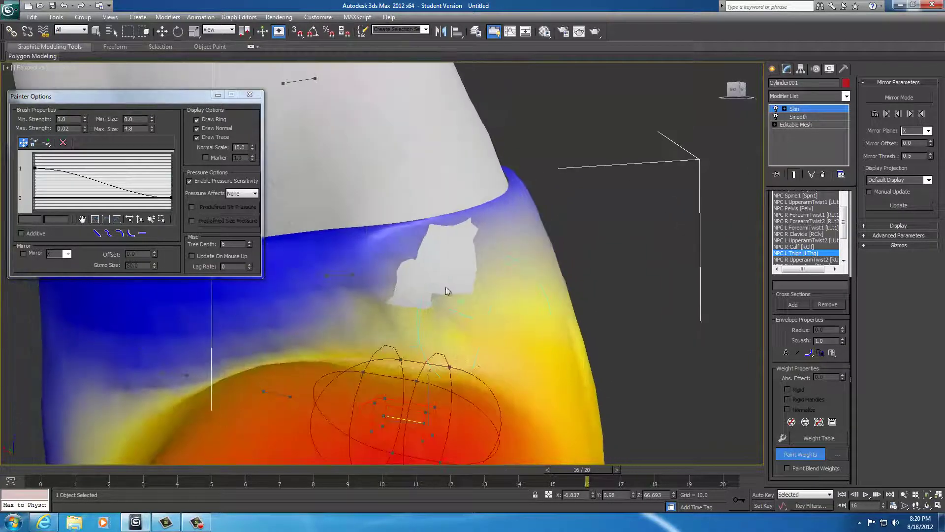
{"action": "left_click", "coordinate": [793, 209]}
{"action": "left_click_drag", "start_coordinate": [395, 286], "coordinate": [422, 278]}
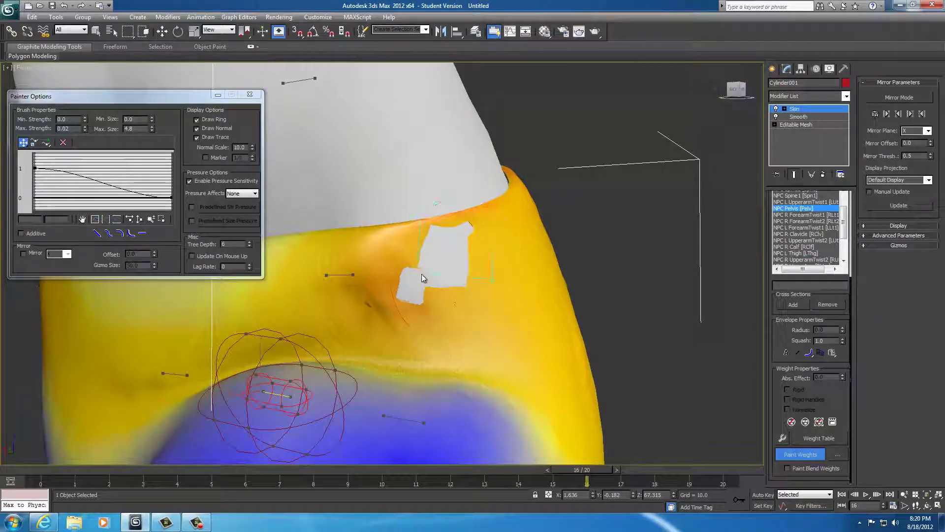
{"action": "mouse_move", "coordinate": [463, 252]}
{"action": "left_mouse_down"}
{"action": "mouse_move", "coordinate": [415, 258]}
{"action": "mouse_move", "coordinate": [430, 261]}
{"action": "mouse_move", "coordinate": [415, 280]}
{"action": "left_mouse_up"}
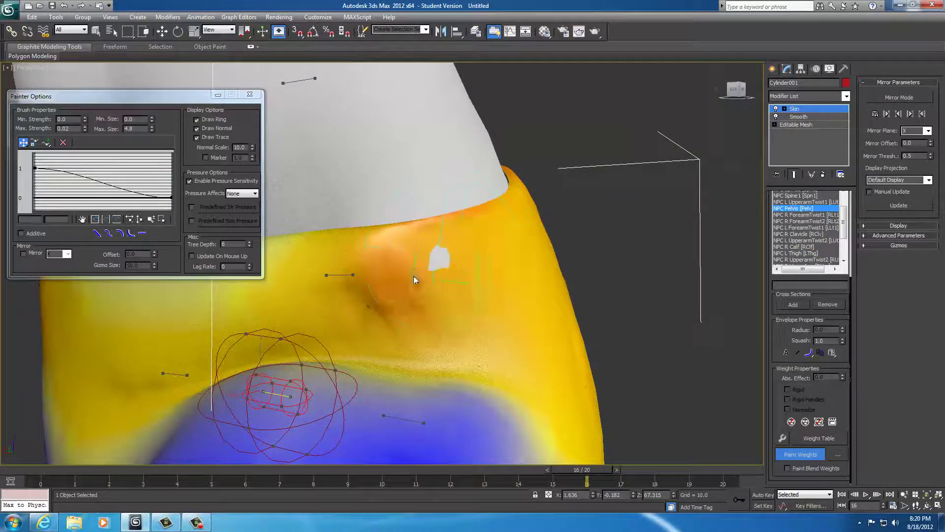
Re-enable blend weight painting and set the brush's maximum strength to 1.0 and maximum size to 7.6
{"action": "middle_click_drag", "start_coordinate": [441, 271], "coordinate": [480, 293], "text": "alt"}
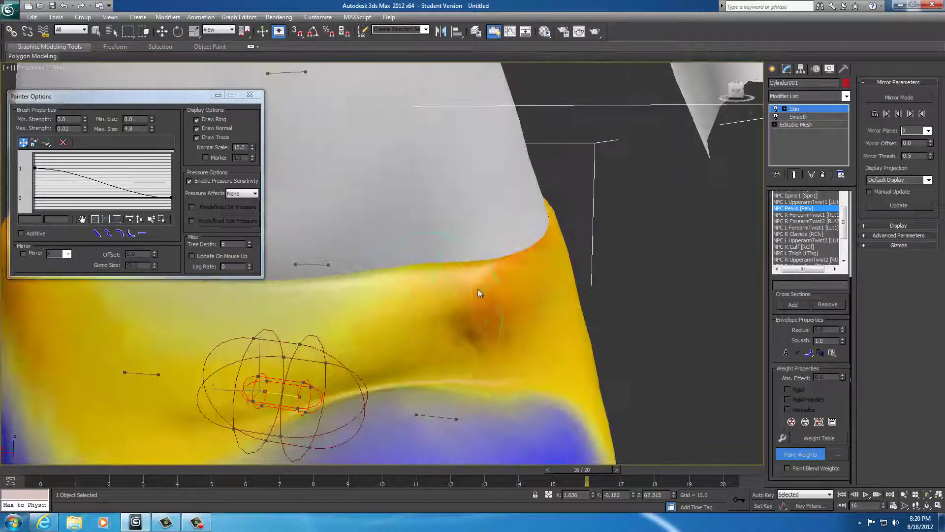
{"action": "middle_click_drag", "start_coordinate": [564, 299], "coordinate": [501, 302], "text": "alt"}
{"action": "scroll", "coordinate": [497, 310], "scroll_direction": "down", "scroll_amount": 4}
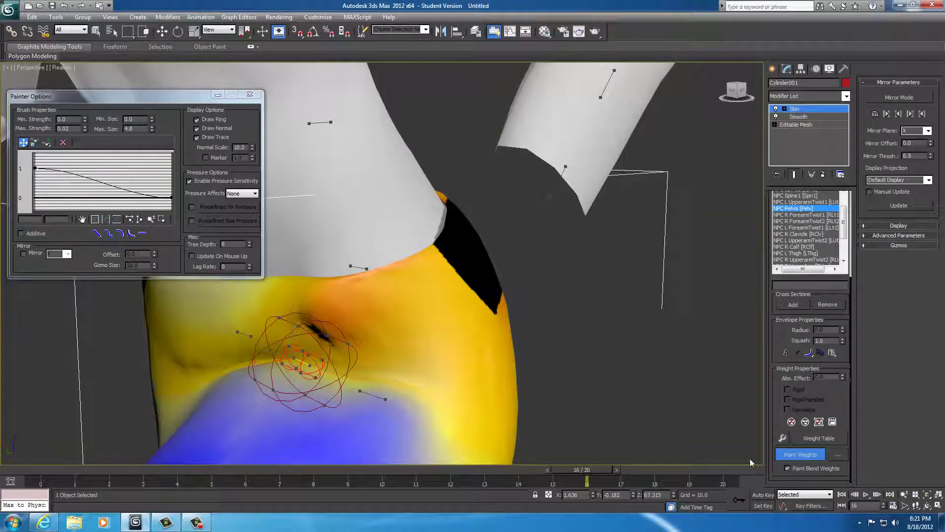
{"action": "double_click", "coordinate": [72, 126]}
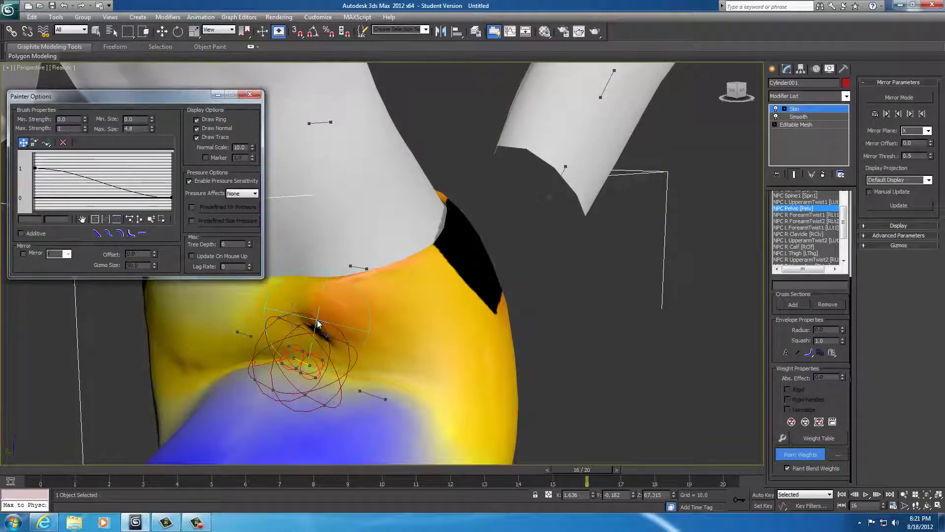
{"action": "mouse_move", "coordinate": [344, 328]}
{"action": "left_mouse_down", "text": "ctrl+shift"}
{"action": "mouse_move", "coordinate": [333, 312]}
{"action": "mouse_move", "coordinate": [557, 302]}
{"action": "left_mouse_up", "text": "ctrl+shift"}
Scrub through the run animation and examine the skirt's front and back at frame 20
{"action": "middle_click_drag", "start_coordinate": [563, 303], "coordinate": [594, 419], "text": "alt"}
{"action": "scroll", "coordinate": [612, 323], "scroll_direction": "down", "scroll_amount": 3}
{"action": "left_click_drag", "start_coordinate": [578, 468], "coordinate": [30, 480]}
{"action": "mouse_move", "coordinate": [117, 486]}
{"action": "left_mouse_down"}
{"action": "mouse_move", "coordinate": [348, 472]}
{"action": "mouse_move", "coordinate": [722, 471]}
{"action": "left_mouse_up"}
{"action": "mouse_move", "coordinate": [632, 323]}
{"action": "middle_mouse_down", "text": "alt"}
{"action": "mouse_move", "coordinate": [481, 322]}
{"action": "mouse_move", "coordinate": [473, 393]}
{"action": "mouse_move", "coordinate": [622, 400]}
{"action": "mouse_move", "coordinate": [625, 380]}
{"action": "middle_mouse_up", "text": "alt"}
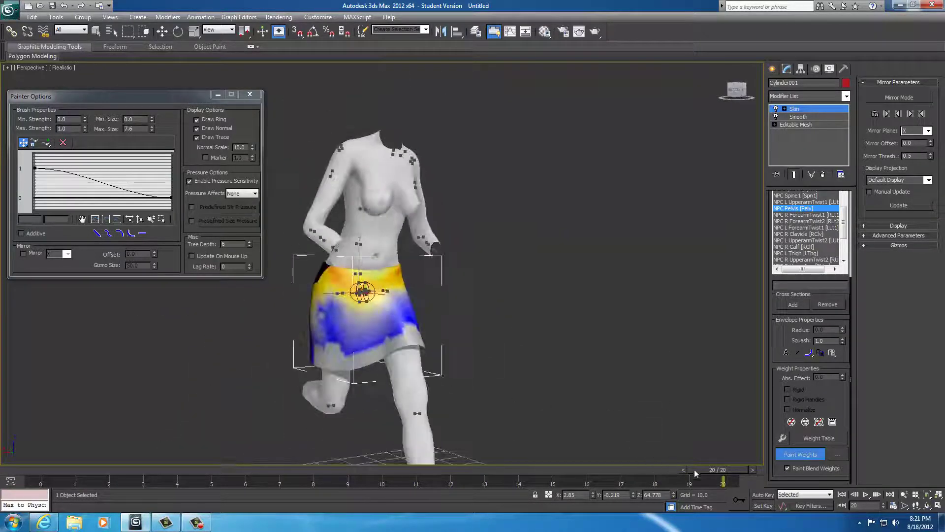
{"action": "mouse_move", "coordinate": [717, 473]}
{"action": "left_mouse_down"}
{"action": "mouse_move", "coordinate": [2, 475]}
{"action": "mouse_move", "coordinate": [746, 476]}
{"action": "left_mouse_up"}
{"action": "middle_click_drag", "start_coordinate": [640, 303], "coordinate": [467, 303], "text": "alt"}
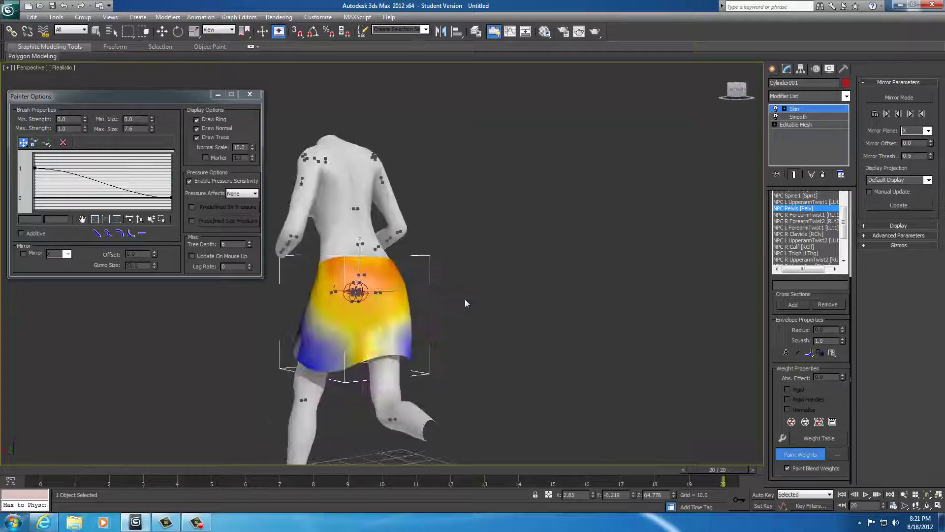
{"action": "left_click_drag", "start_coordinate": [711, 474], "coordinate": [758, 475]}
{"action": "middle_click_drag", "start_coordinate": [511, 271], "coordinate": [535, 270], "text": "alt"}
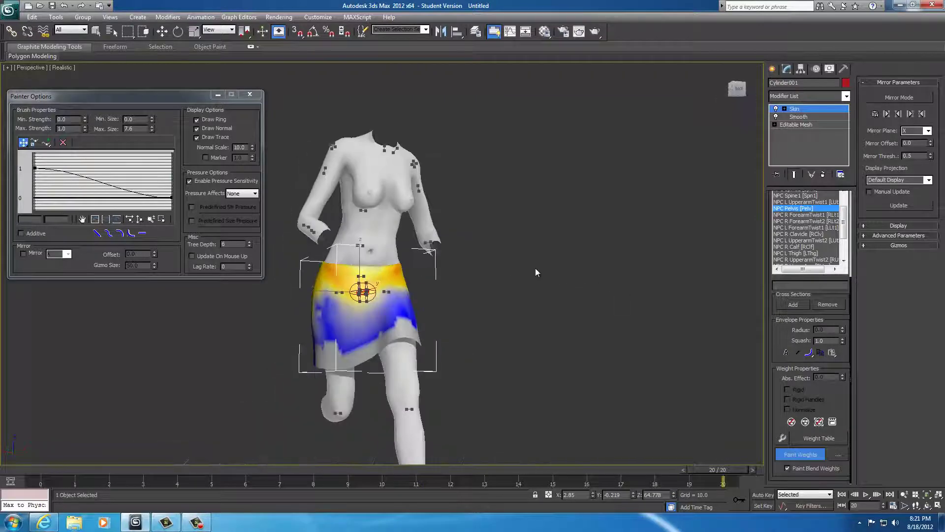
{"action": "middle_click_drag", "start_coordinate": [510, 322], "coordinate": [418, 349], "text": "ctrl+alt"}
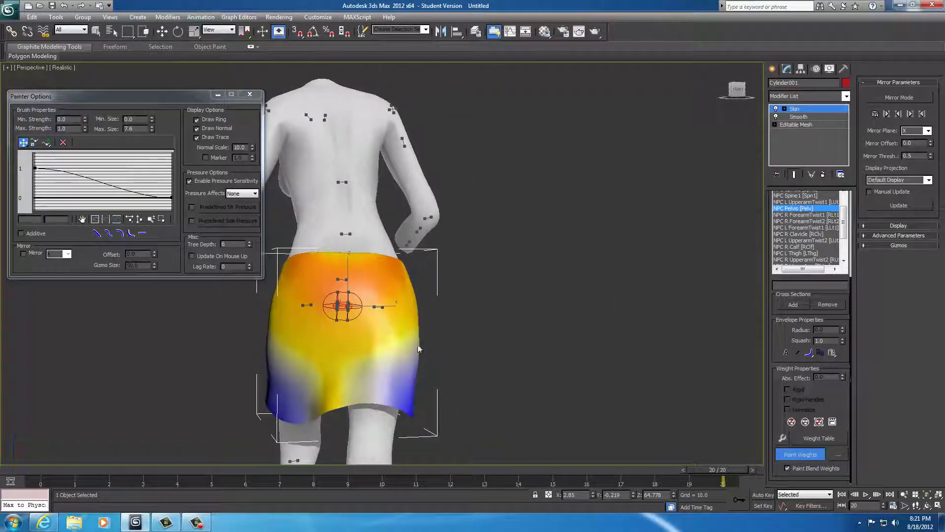
Return the animation to frame 0 and import sneakmtidle.kf with Clear Animation enabled
{"action": "mouse_move", "coordinate": [708, 468]}
{"action": "left_mouse_down"}
{"action": "mouse_move", "coordinate": [147, 467]}
{"action": "mouse_move", "coordinate": [2, 458]}
{"action": "mouse_move", "coordinate": [692, 465]}
{"action": "mouse_move", "coordinate": [79, 468]}
{"action": "mouse_move", "coordinate": [722, 472]}
{"action": "mouse_move", "coordinate": [295, 471]}
{"action": "mouse_move", "coordinate": [2, 459]}
{"action": "left_mouse_up"}
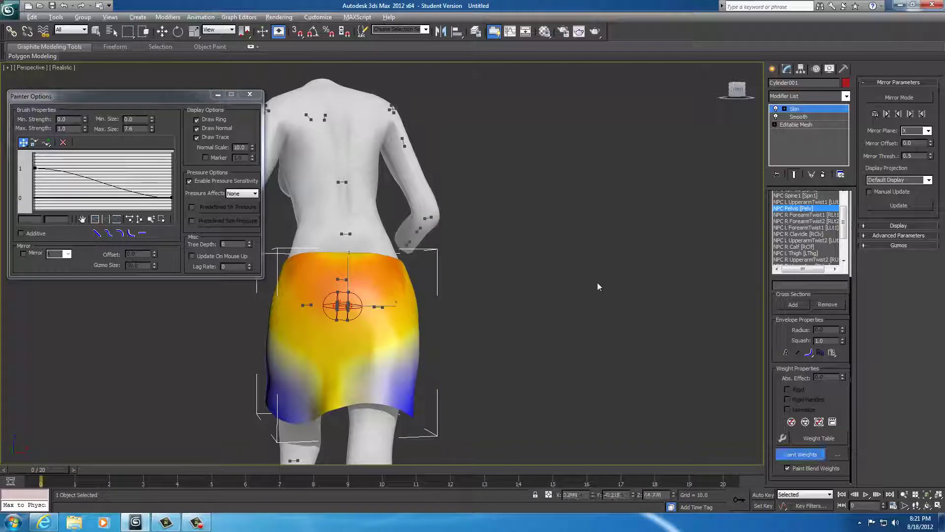
{"action": "mouse_move", "coordinate": [599, 285]}
{"action": "middle_mouse_down", "text": "alt"}
{"action": "mouse_move", "coordinate": [577, 307]}
{"action": "mouse_move", "coordinate": [613, 298]}
{"action": "mouse_move", "coordinate": [488, 297]}
{"action": "middle_mouse_up", "text": "alt"}
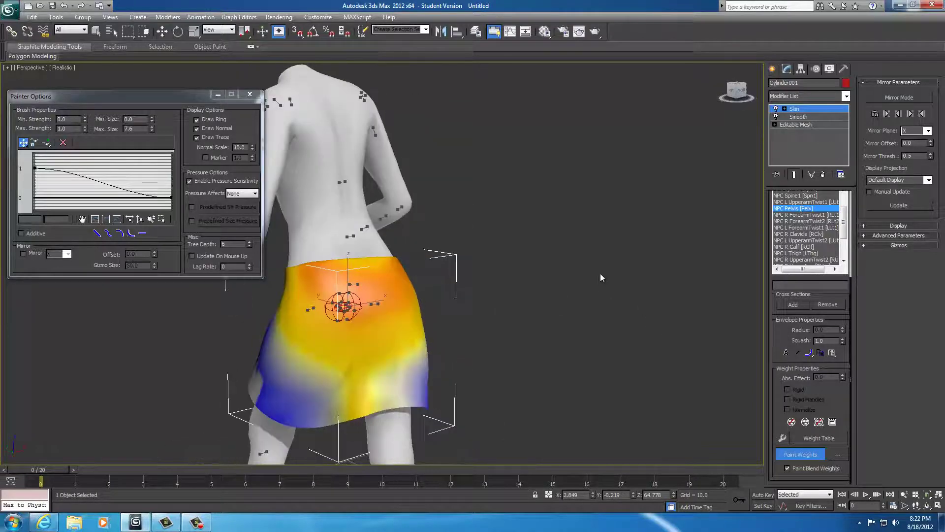
{"action": "middle_click_drag", "start_coordinate": [600, 274], "coordinate": [606, 314], "text": "alt"}
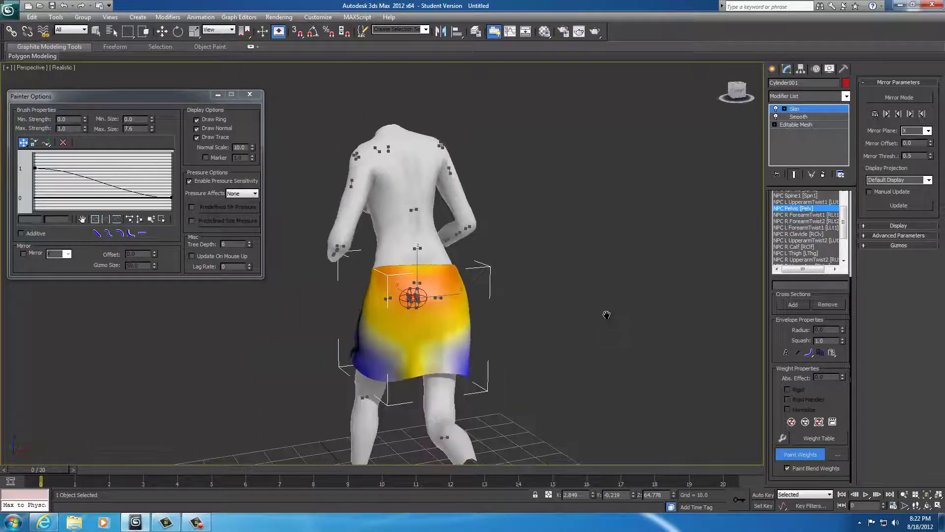
{"action": "scroll", "coordinate": [594, 325], "scroll_direction": "up", "scroll_amount": 2}
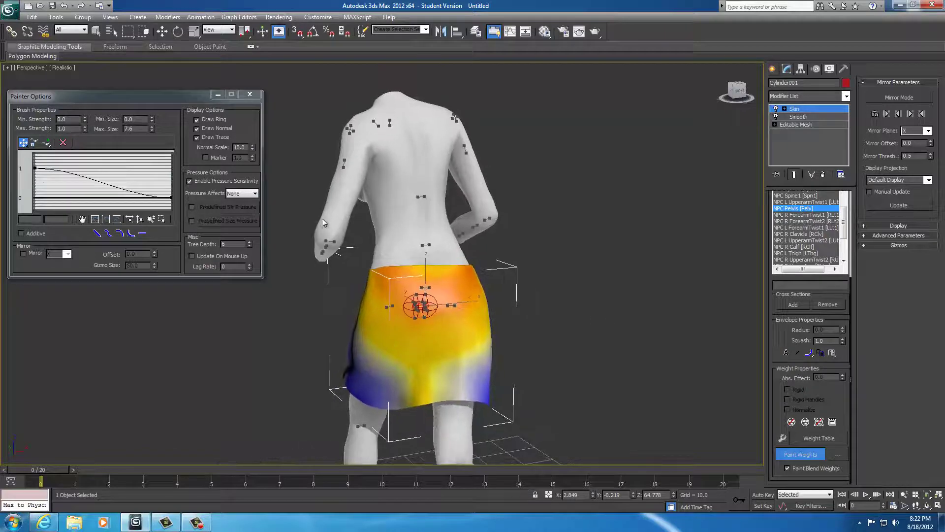
{"action": "left_click", "coordinate": [9, 10]}
{"action": "left_click", "coordinate": [34, 141]}
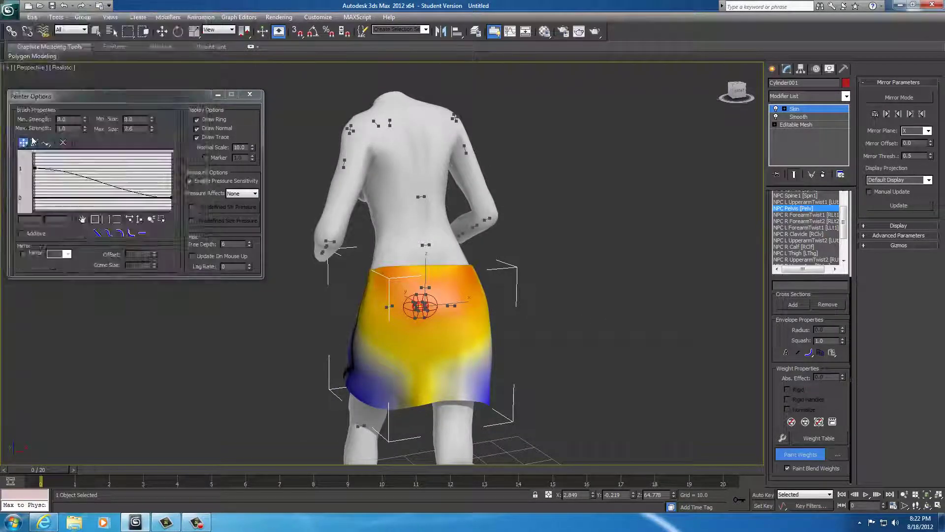
{"action": "left_click", "coordinate": [36, 68]}
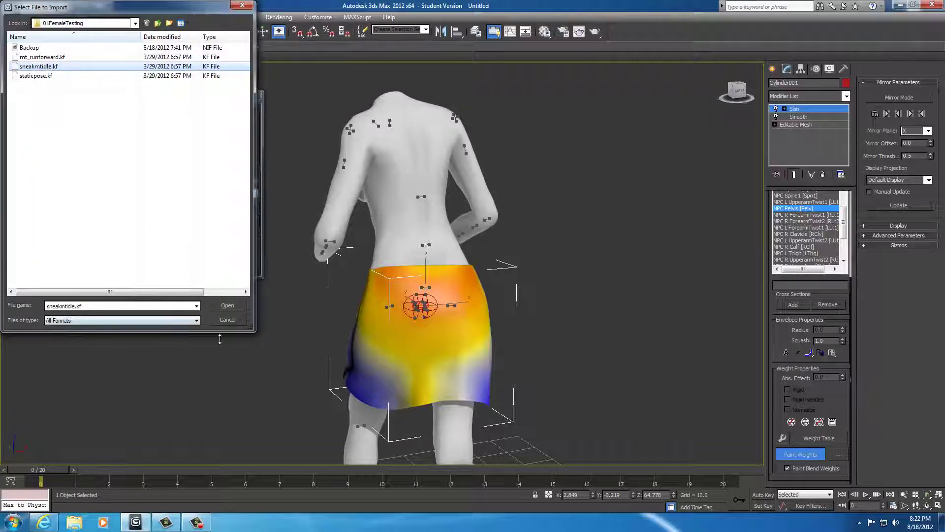
{"action": "left_click", "coordinate": [228, 306]}
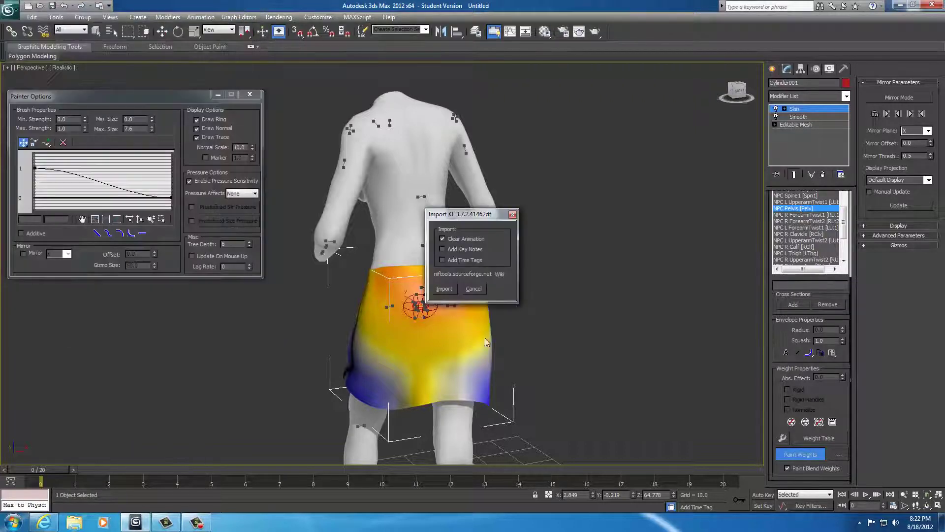
{"action": "left_click", "coordinate": [444, 288]}
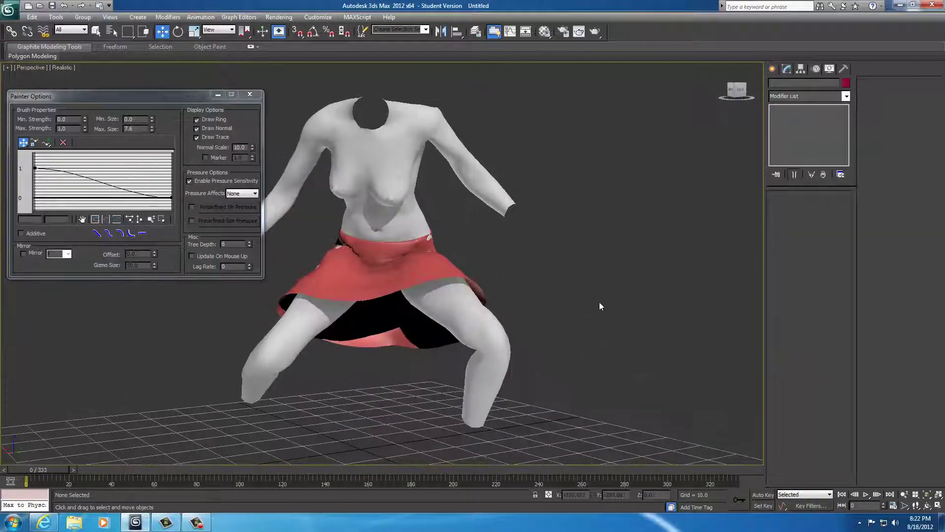
Examine the crouched pose from behind and re-import sneakmtidle.kf with Clear Animation enabled
{"action": "middle_click_drag", "start_coordinate": [594, 131], "coordinate": [313, 176], "text": "alt"}
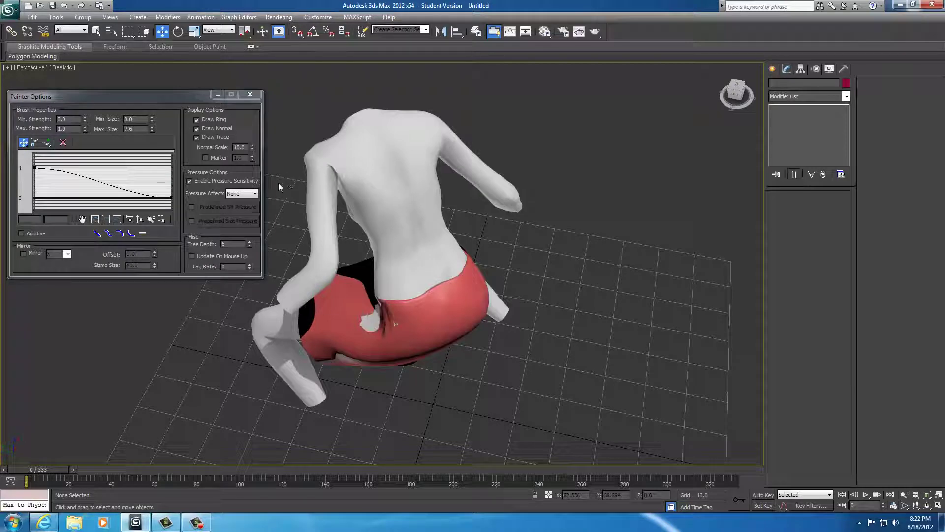
{"action": "middle_click_drag", "start_coordinate": [397, 235], "coordinate": [498, 259], "text": "alt"}
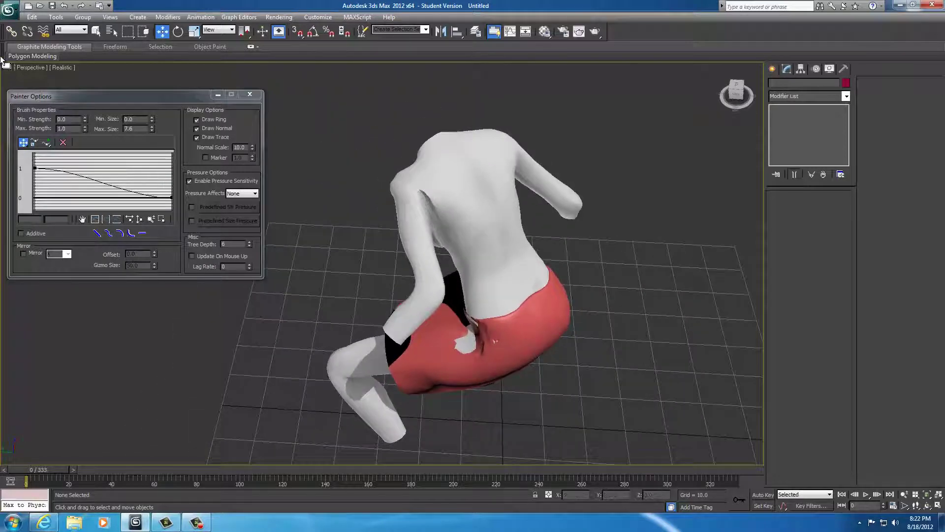
{"action": "left_click", "coordinate": [8, 8]}
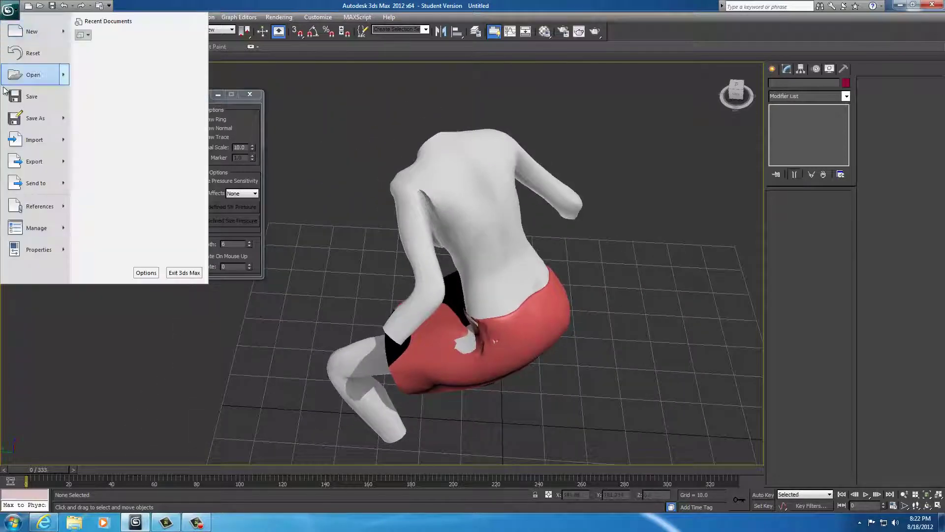
{"action": "left_click", "coordinate": [17, 138]}
{"action": "left_click", "coordinate": [31, 67]}
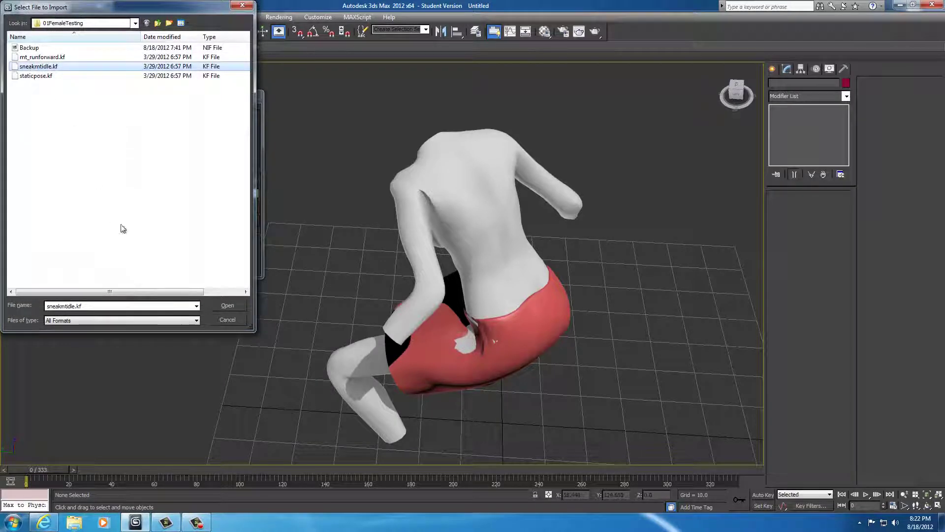
{"action": "left_click", "coordinate": [227, 305]}
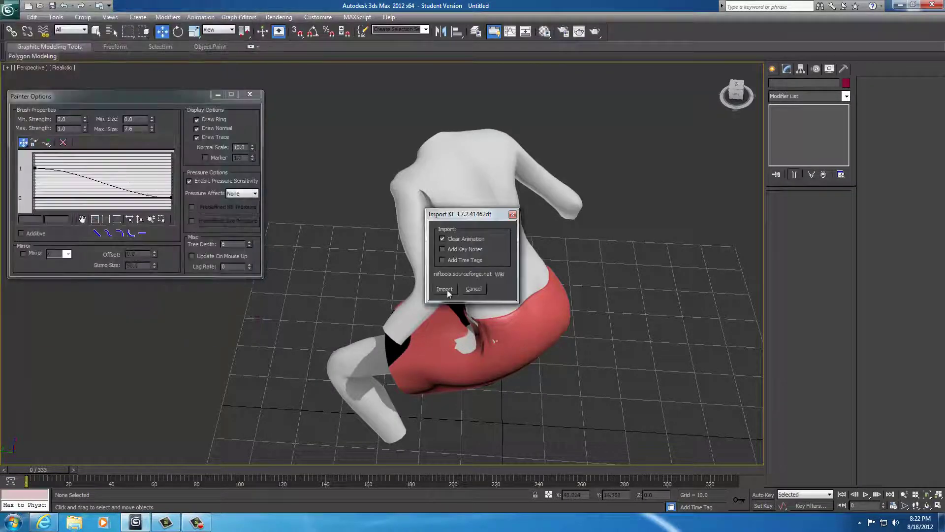
{"action": "left_click", "coordinate": [445, 289]}
Import sneakmtidle.kf once more with Clear Animation enabled and examine the skirt's front in the sneak pose
{"action": "left_click", "coordinate": [7, 11]}
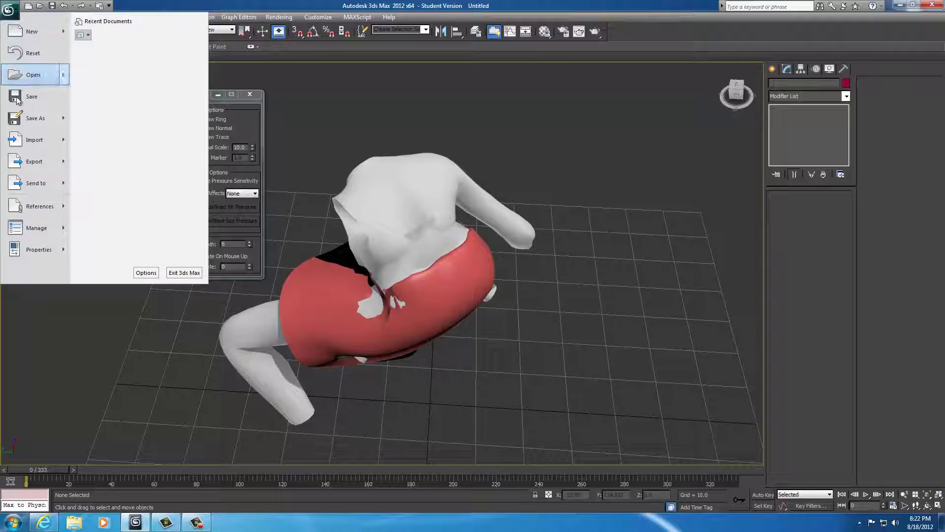
{"action": "left_click", "coordinate": [17, 138]}
{"action": "left_click", "coordinate": [39, 68]}
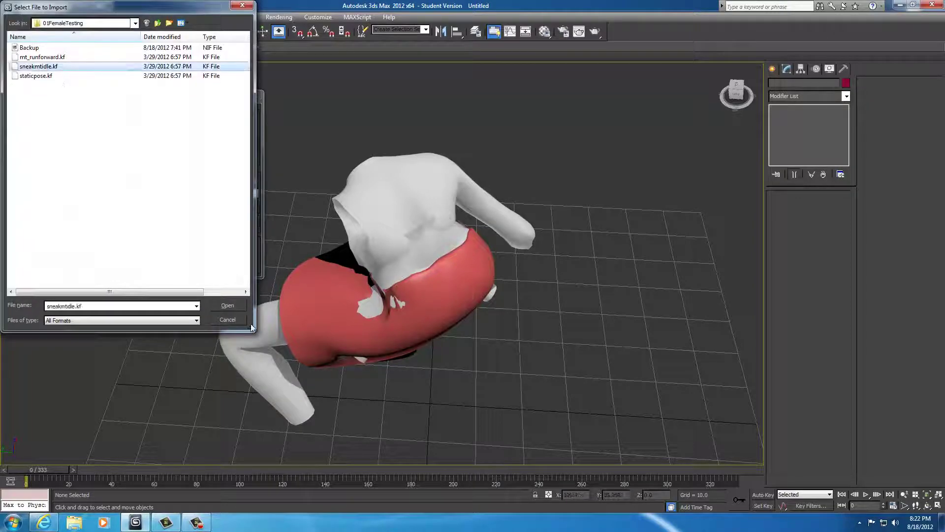
{"action": "left_click", "coordinate": [243, 305]}
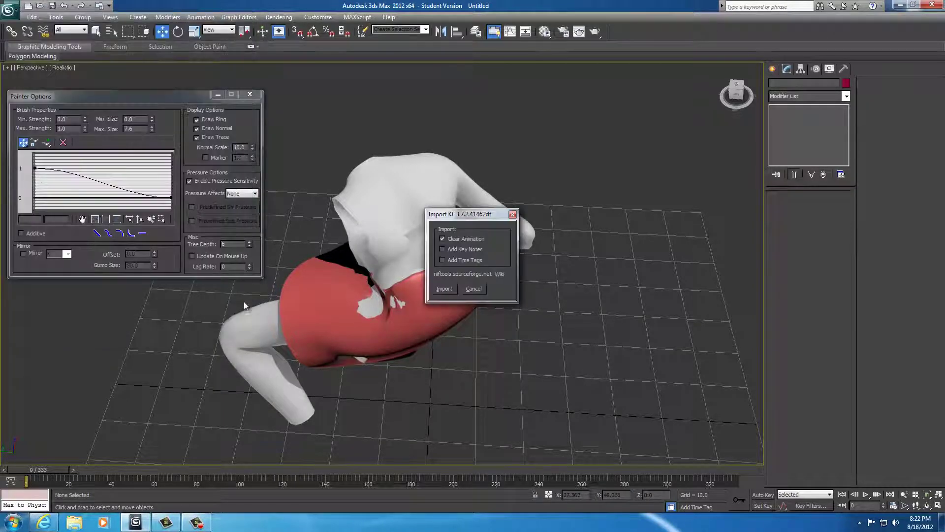
{"action": "left_click", "coordinate": [445, 288]}
{"action": "middle_click_drag", "start_coordinate": [484, 286], "coordinate": [351, 192], "text": "alt"}
{"action": "middle_click_drag", "start_coordinate": [392, 275], "coordinate": [585, 230], "text": "alt"}
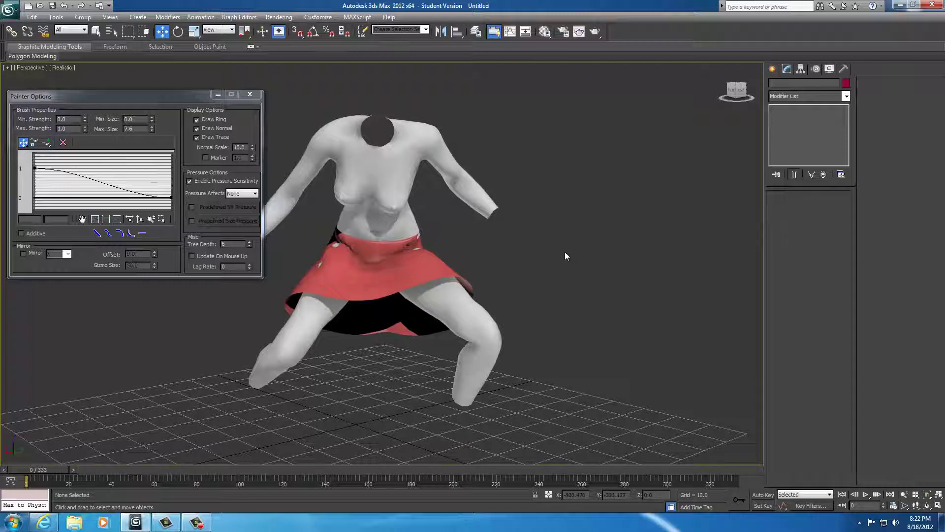
{"action": "middle_click_drag", "start_coordinate": [542, 254], "coordinate": [555, 261], "text": "alt"}
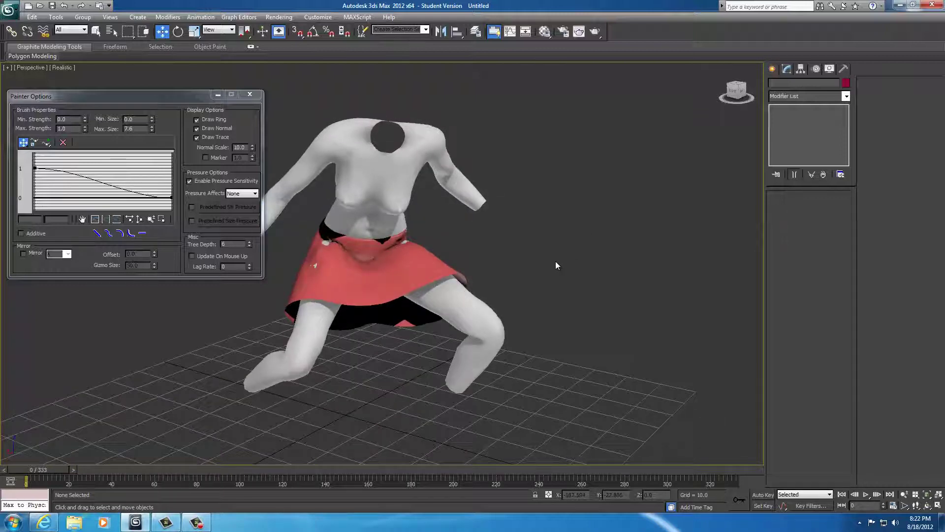